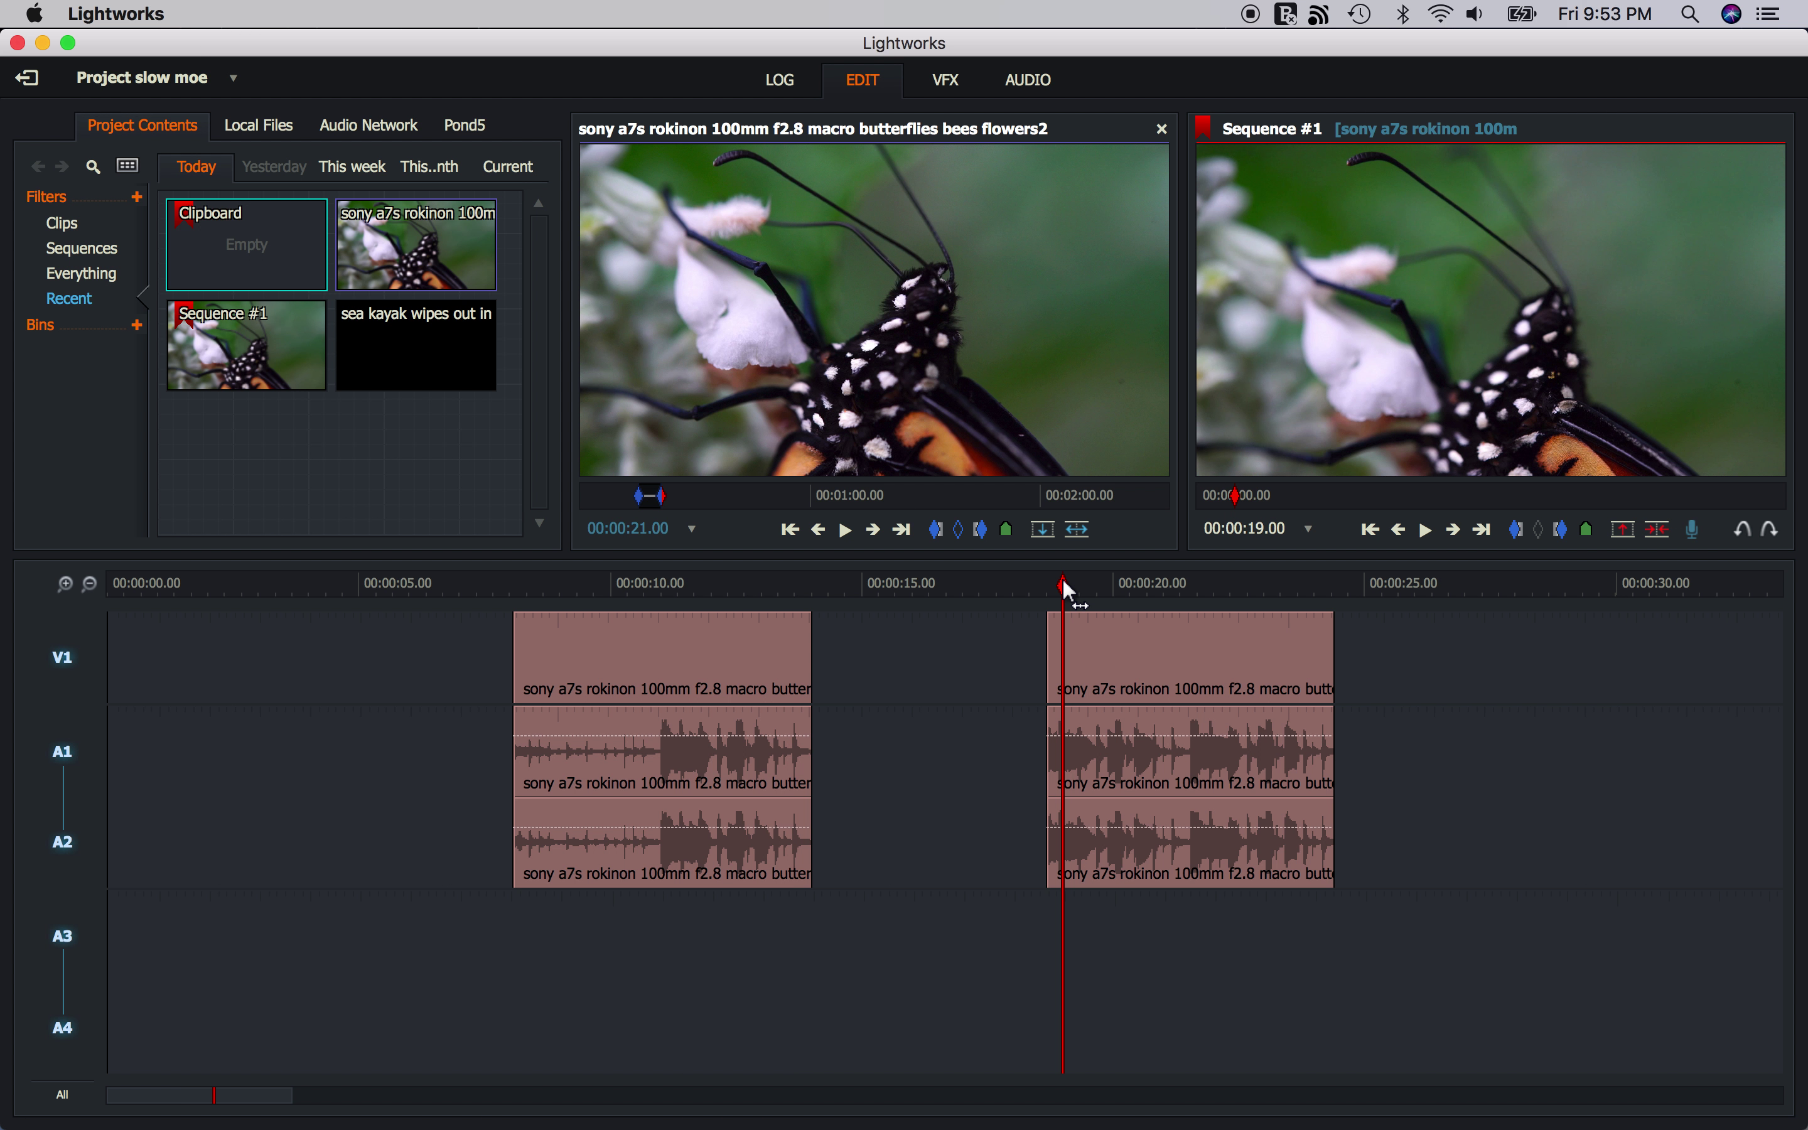
Play the second clip and part of the first clip in the sequence to preview them at normal speed
key(space)
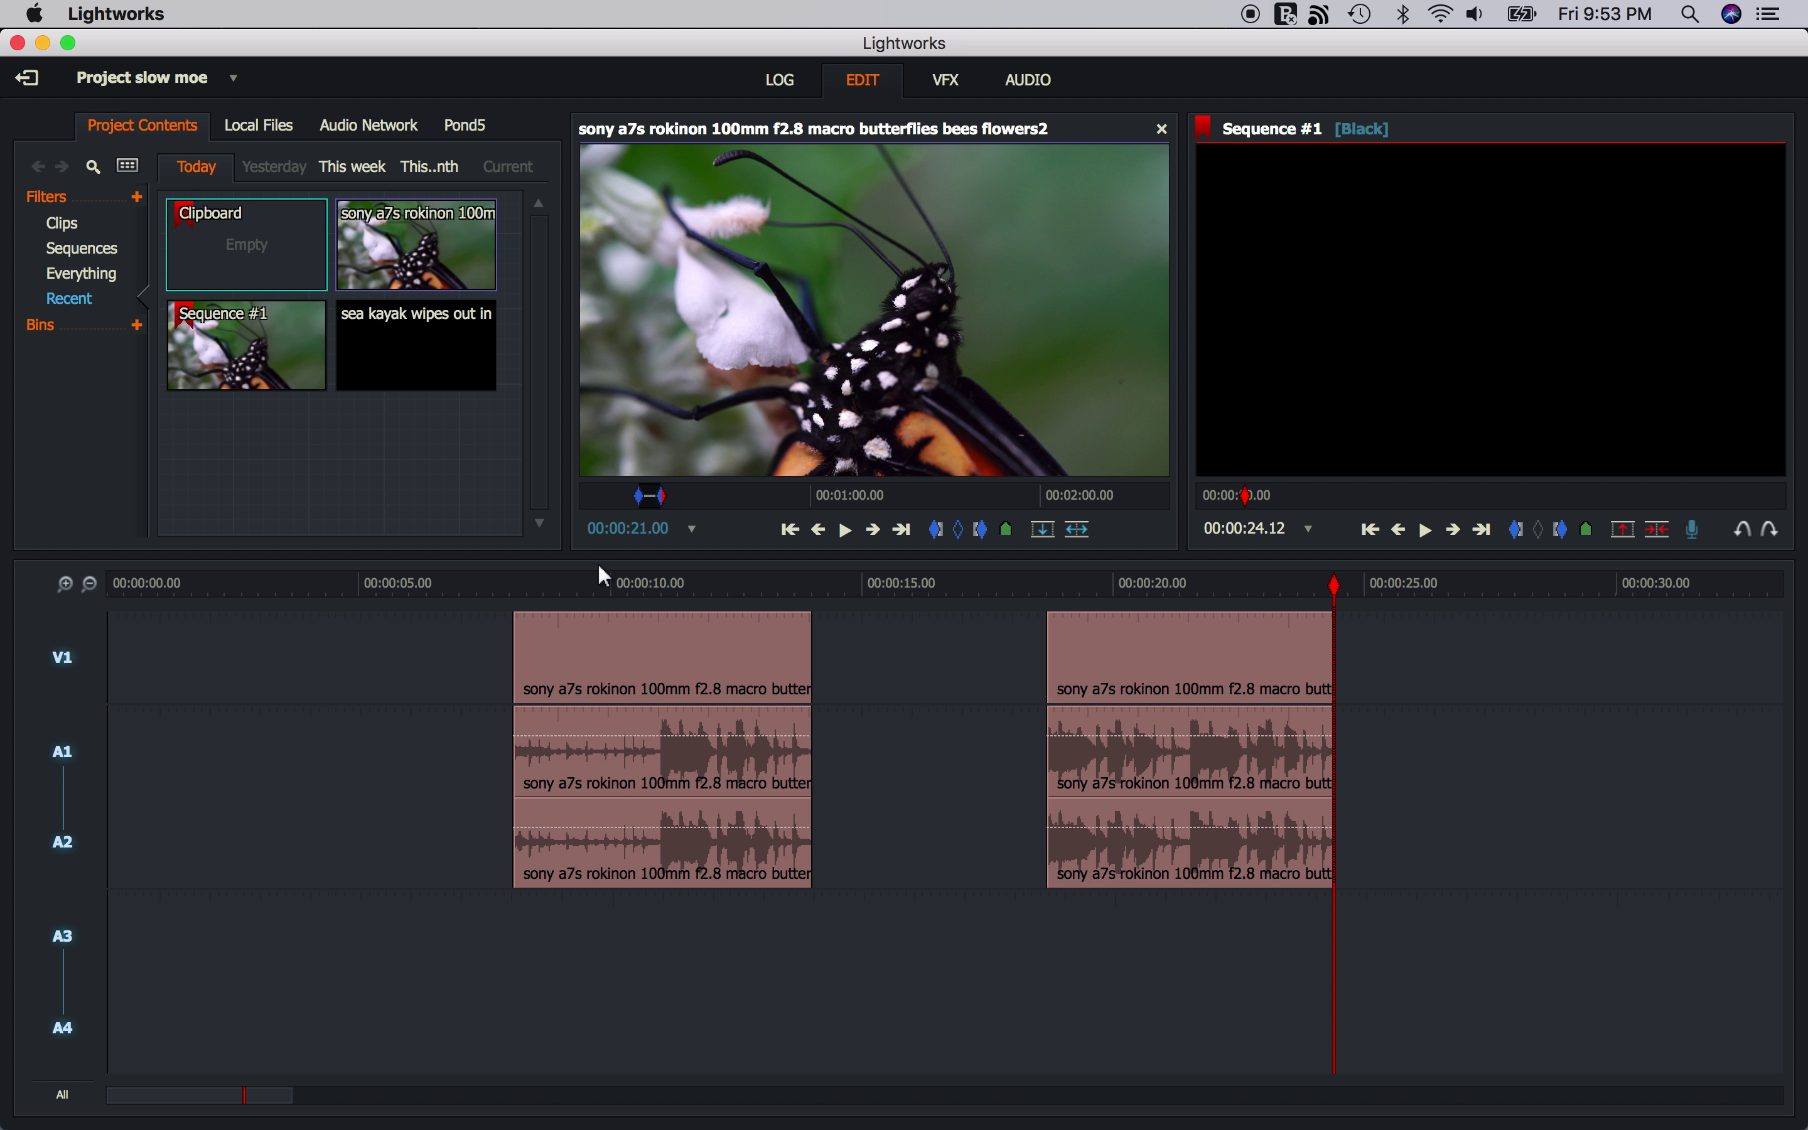
click(552, 582)
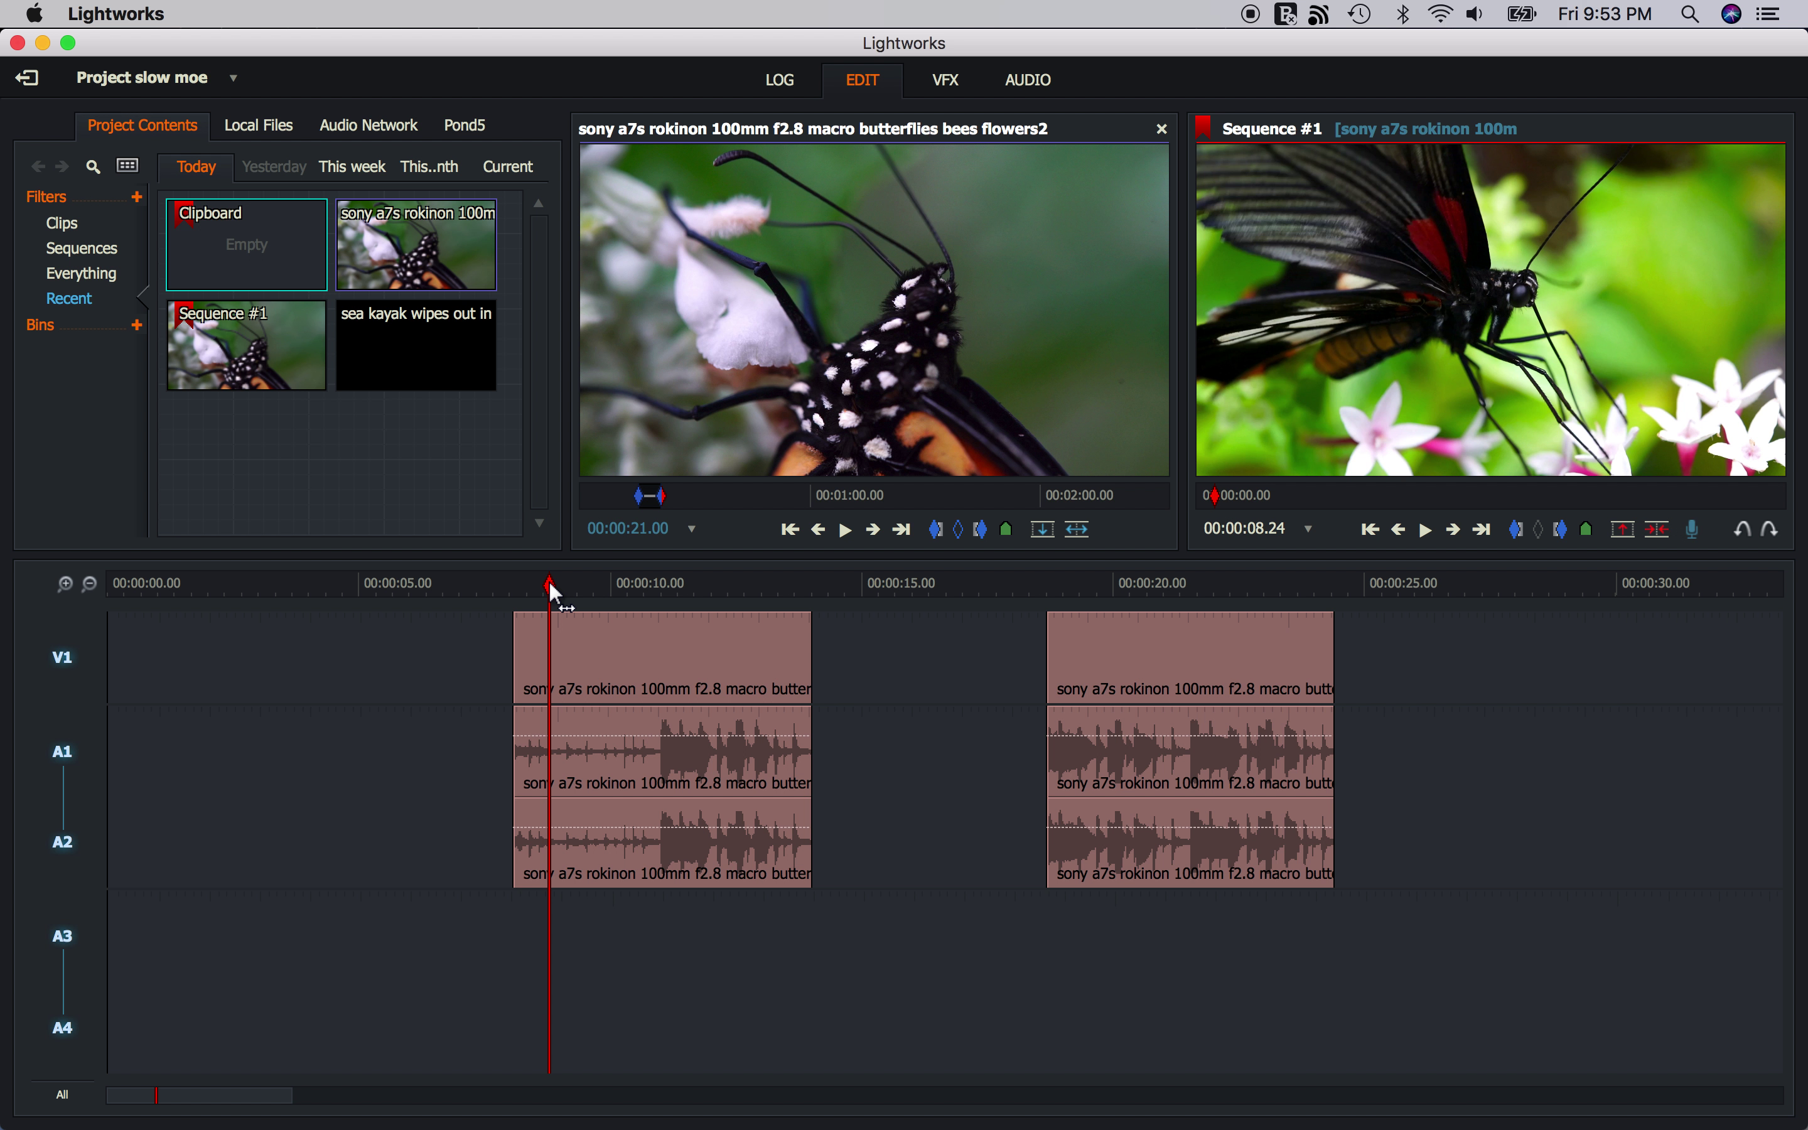
key(space)
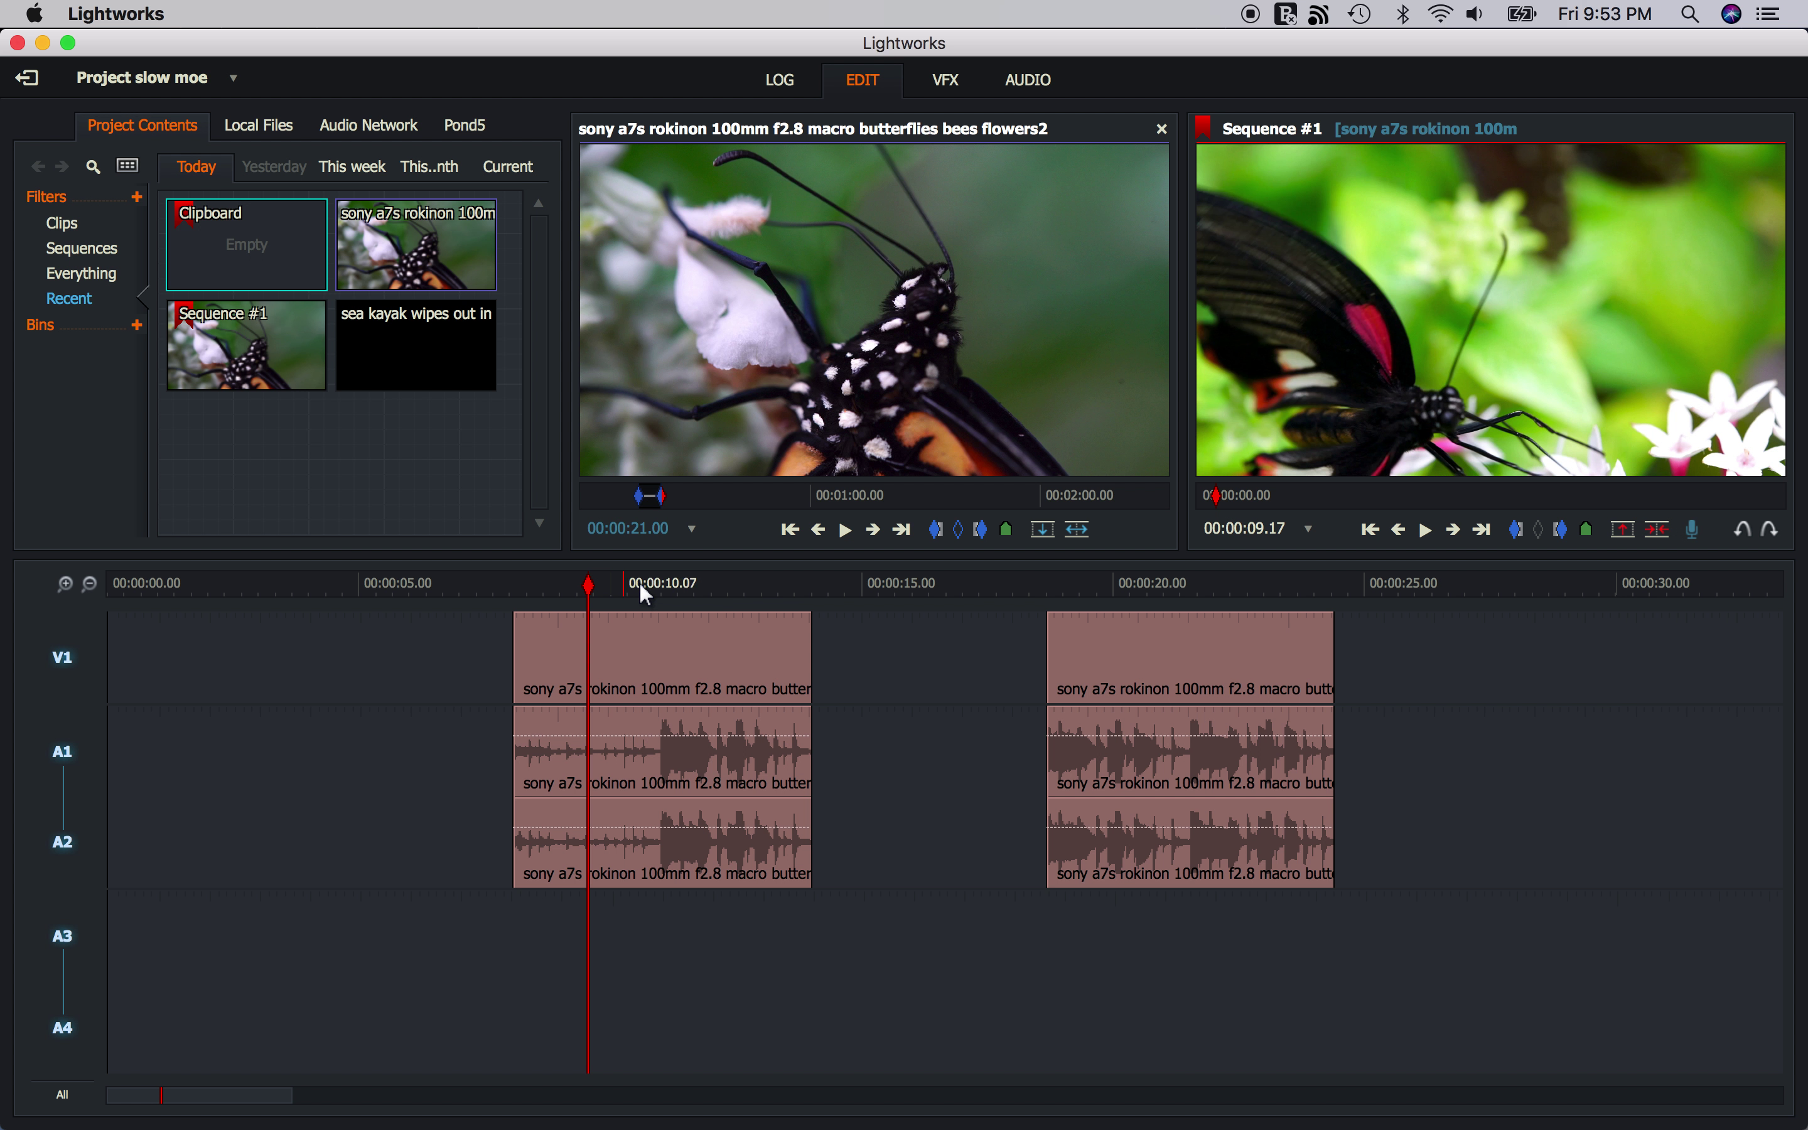
Change the first clip's segment speed to 30% using the Resize method
right_click(628, 641)
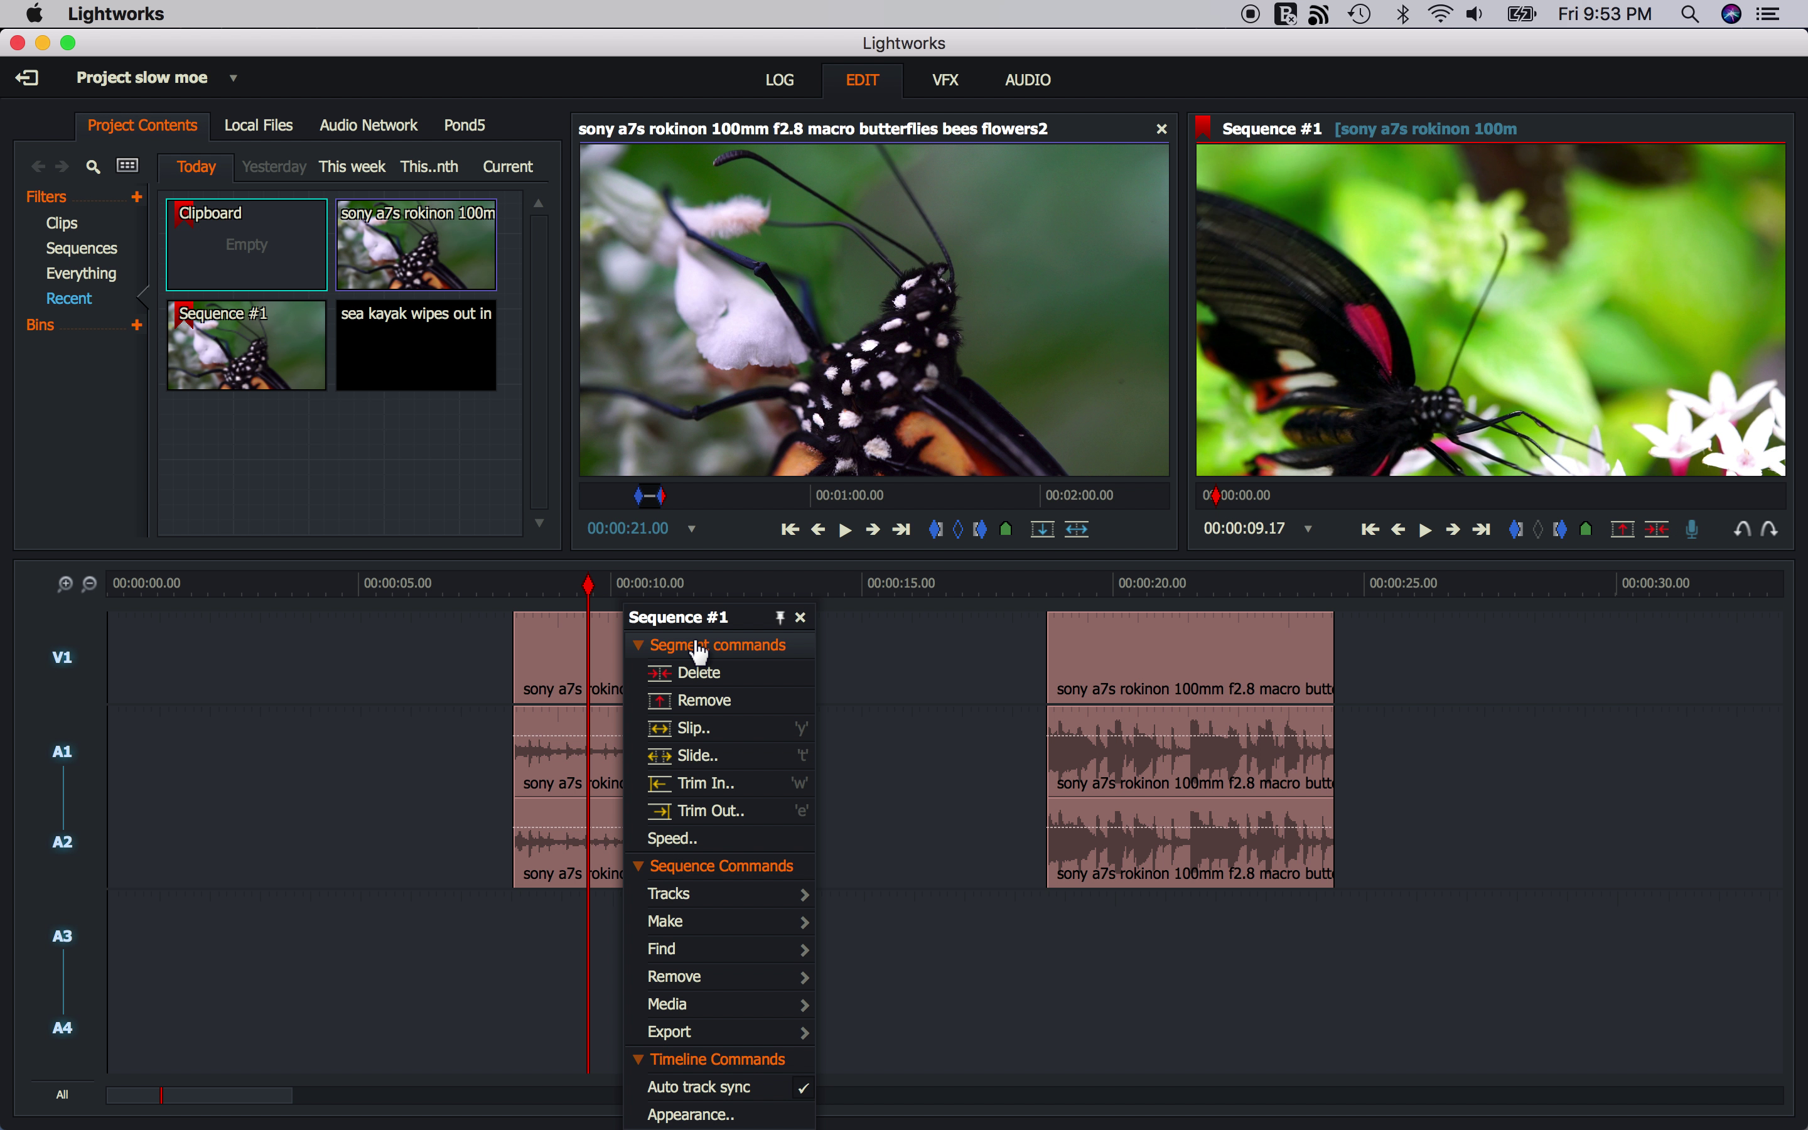
click(712, 836)
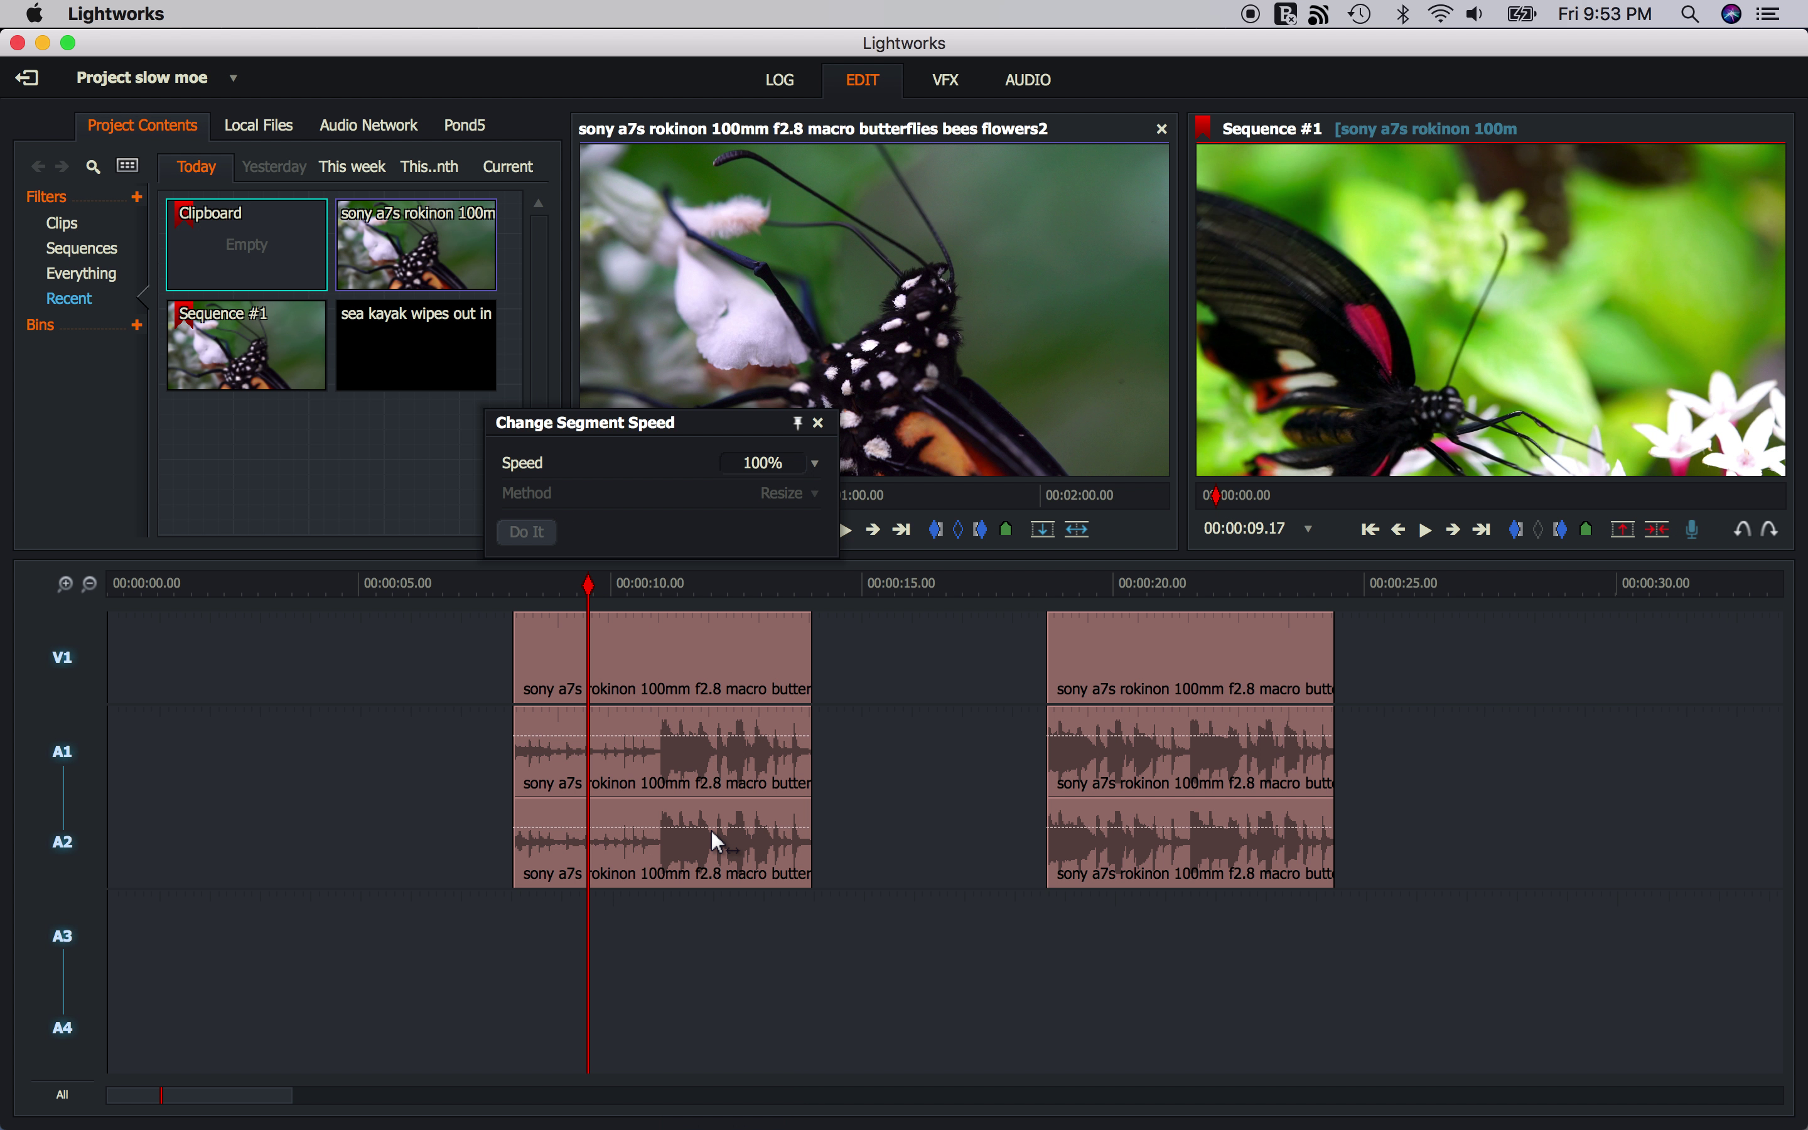
click(815, 463)
click(731, 467)
text(30)
key(Return)
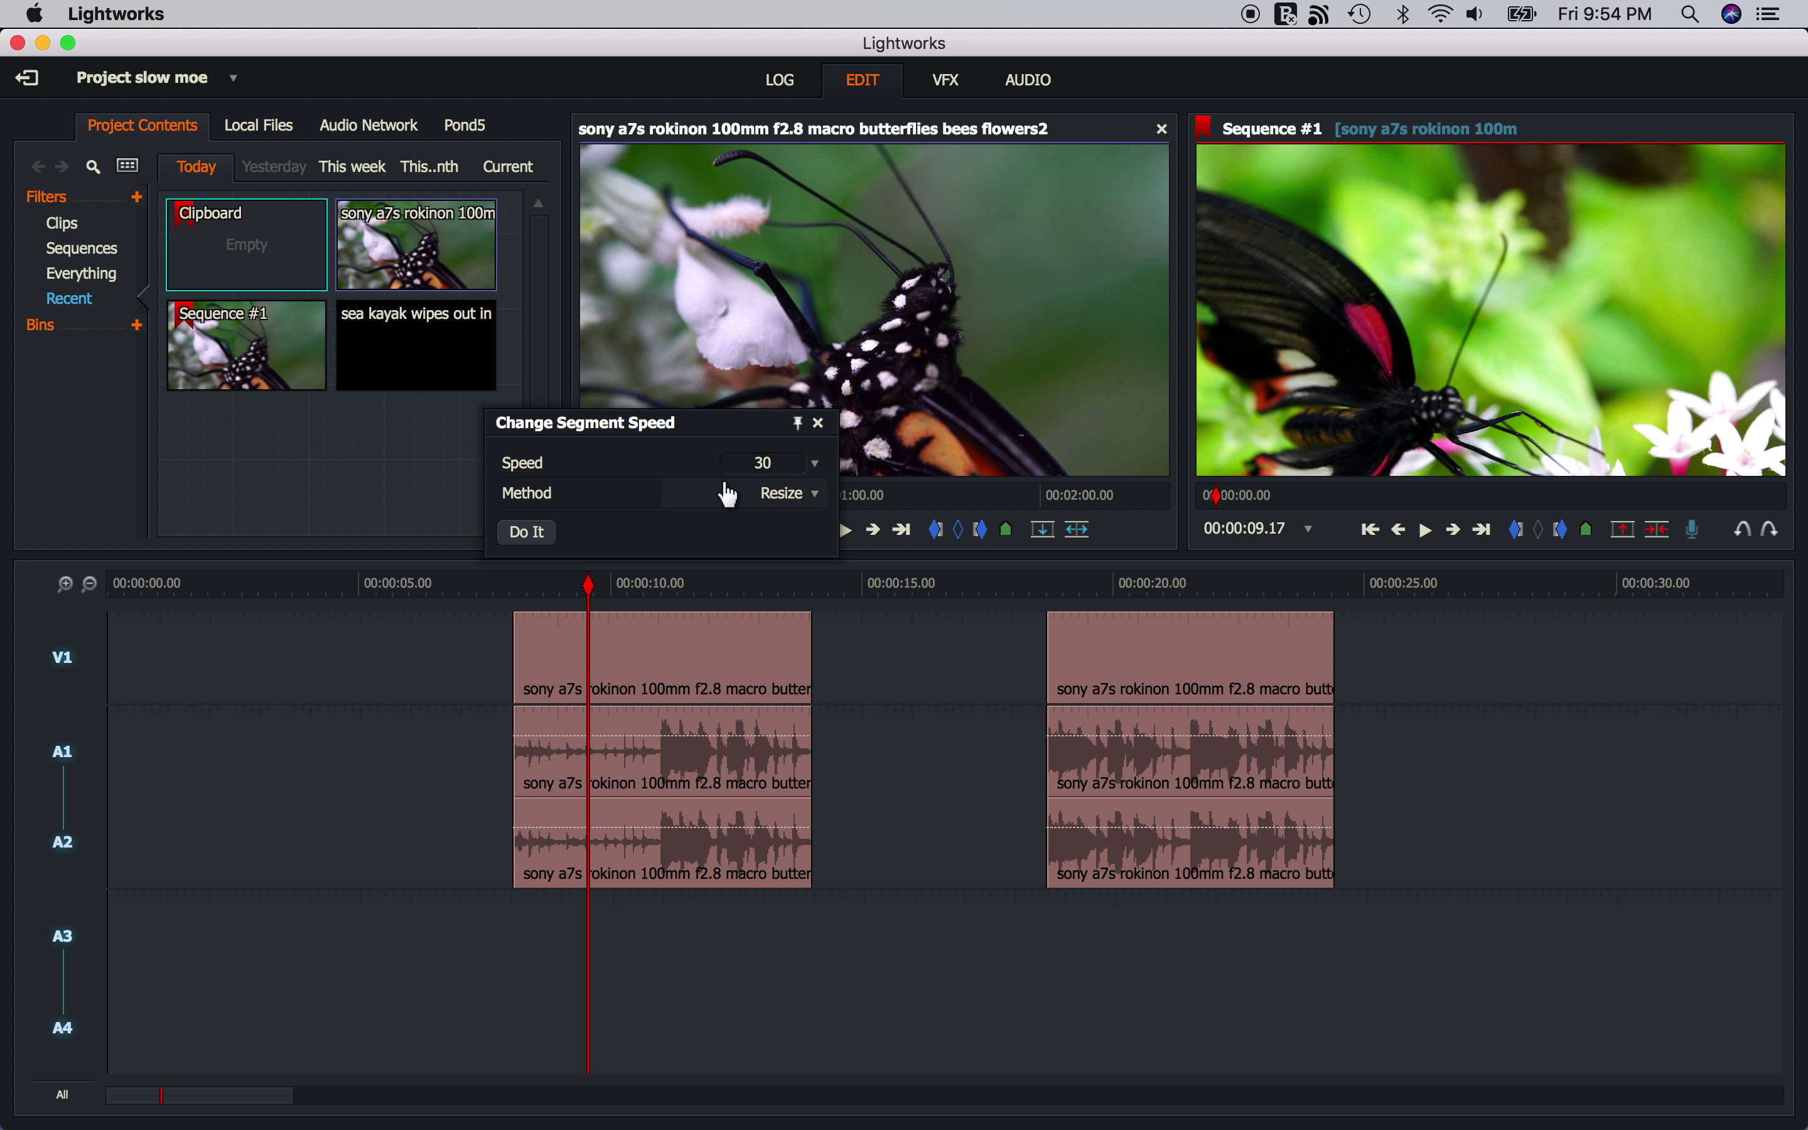
click(527, 532)
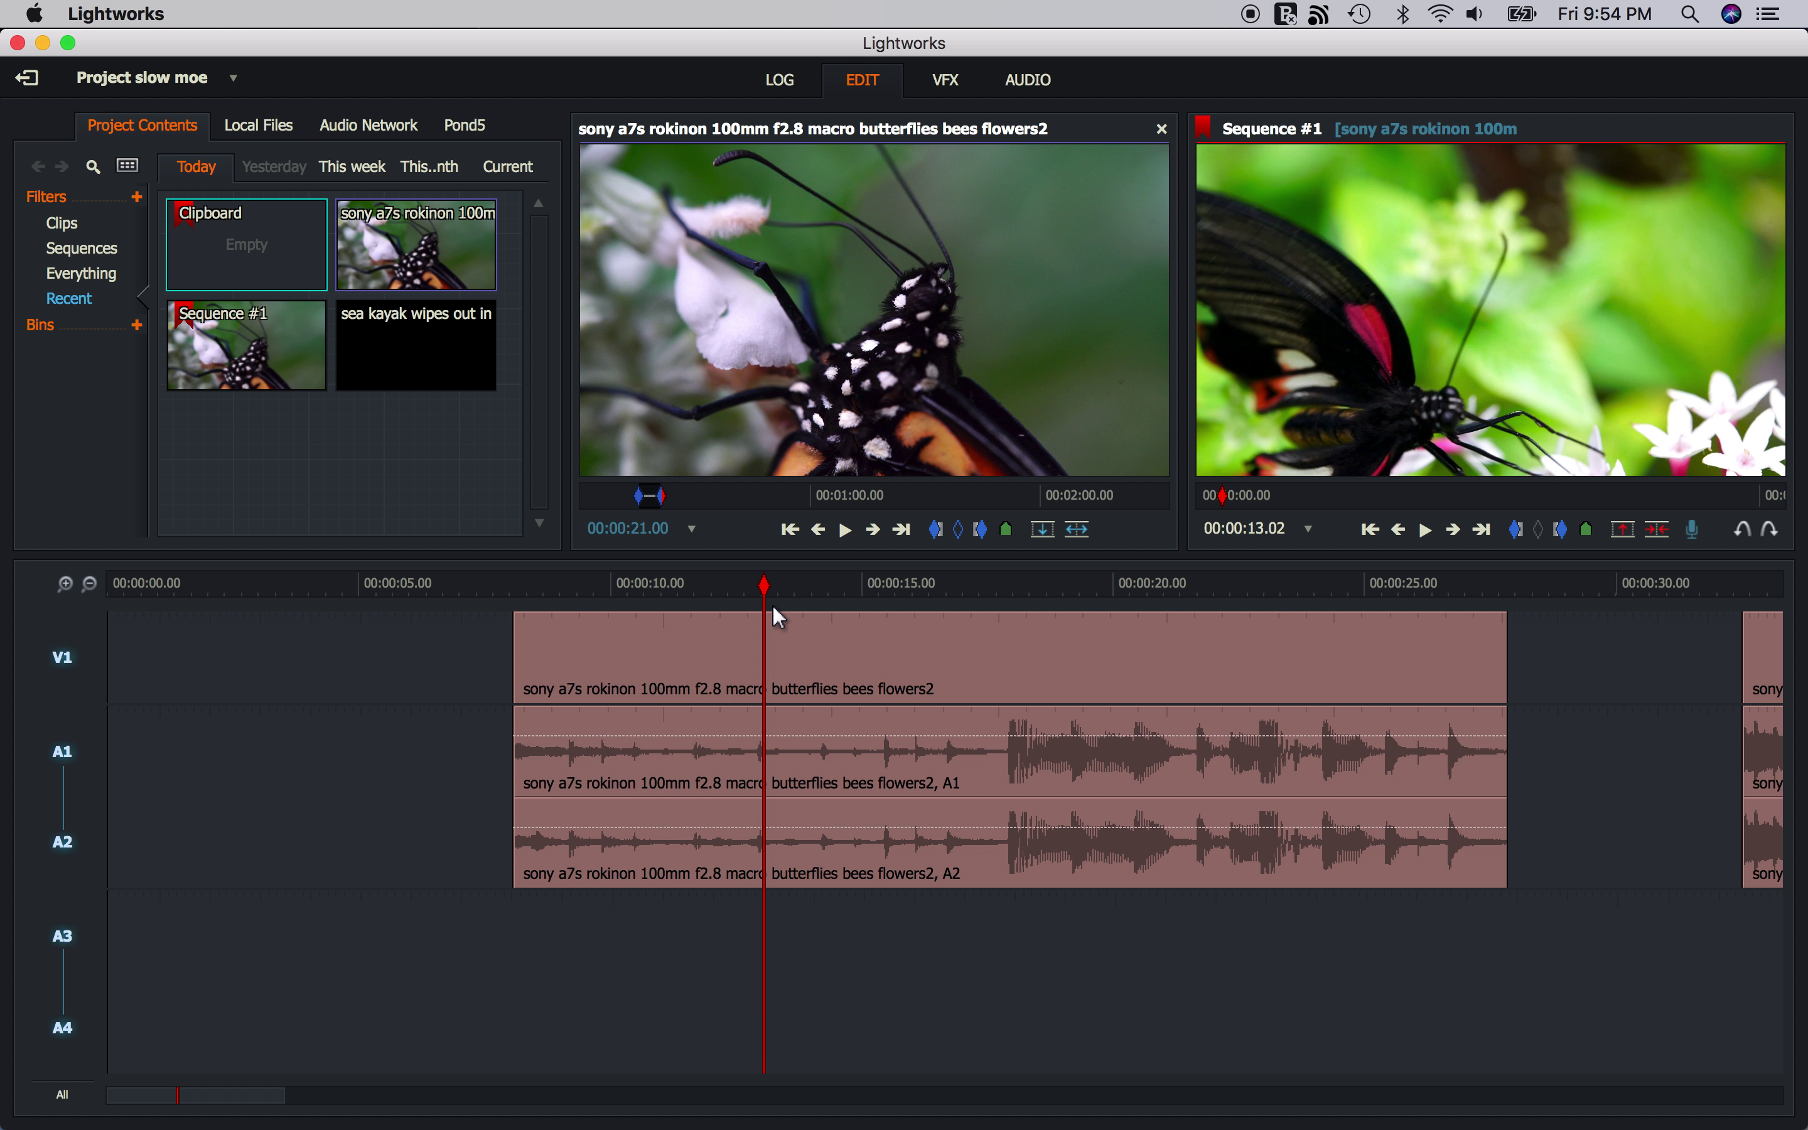
Play the first clip from near its start, then undo its 30% speed change
click(527, 585)
key(space)
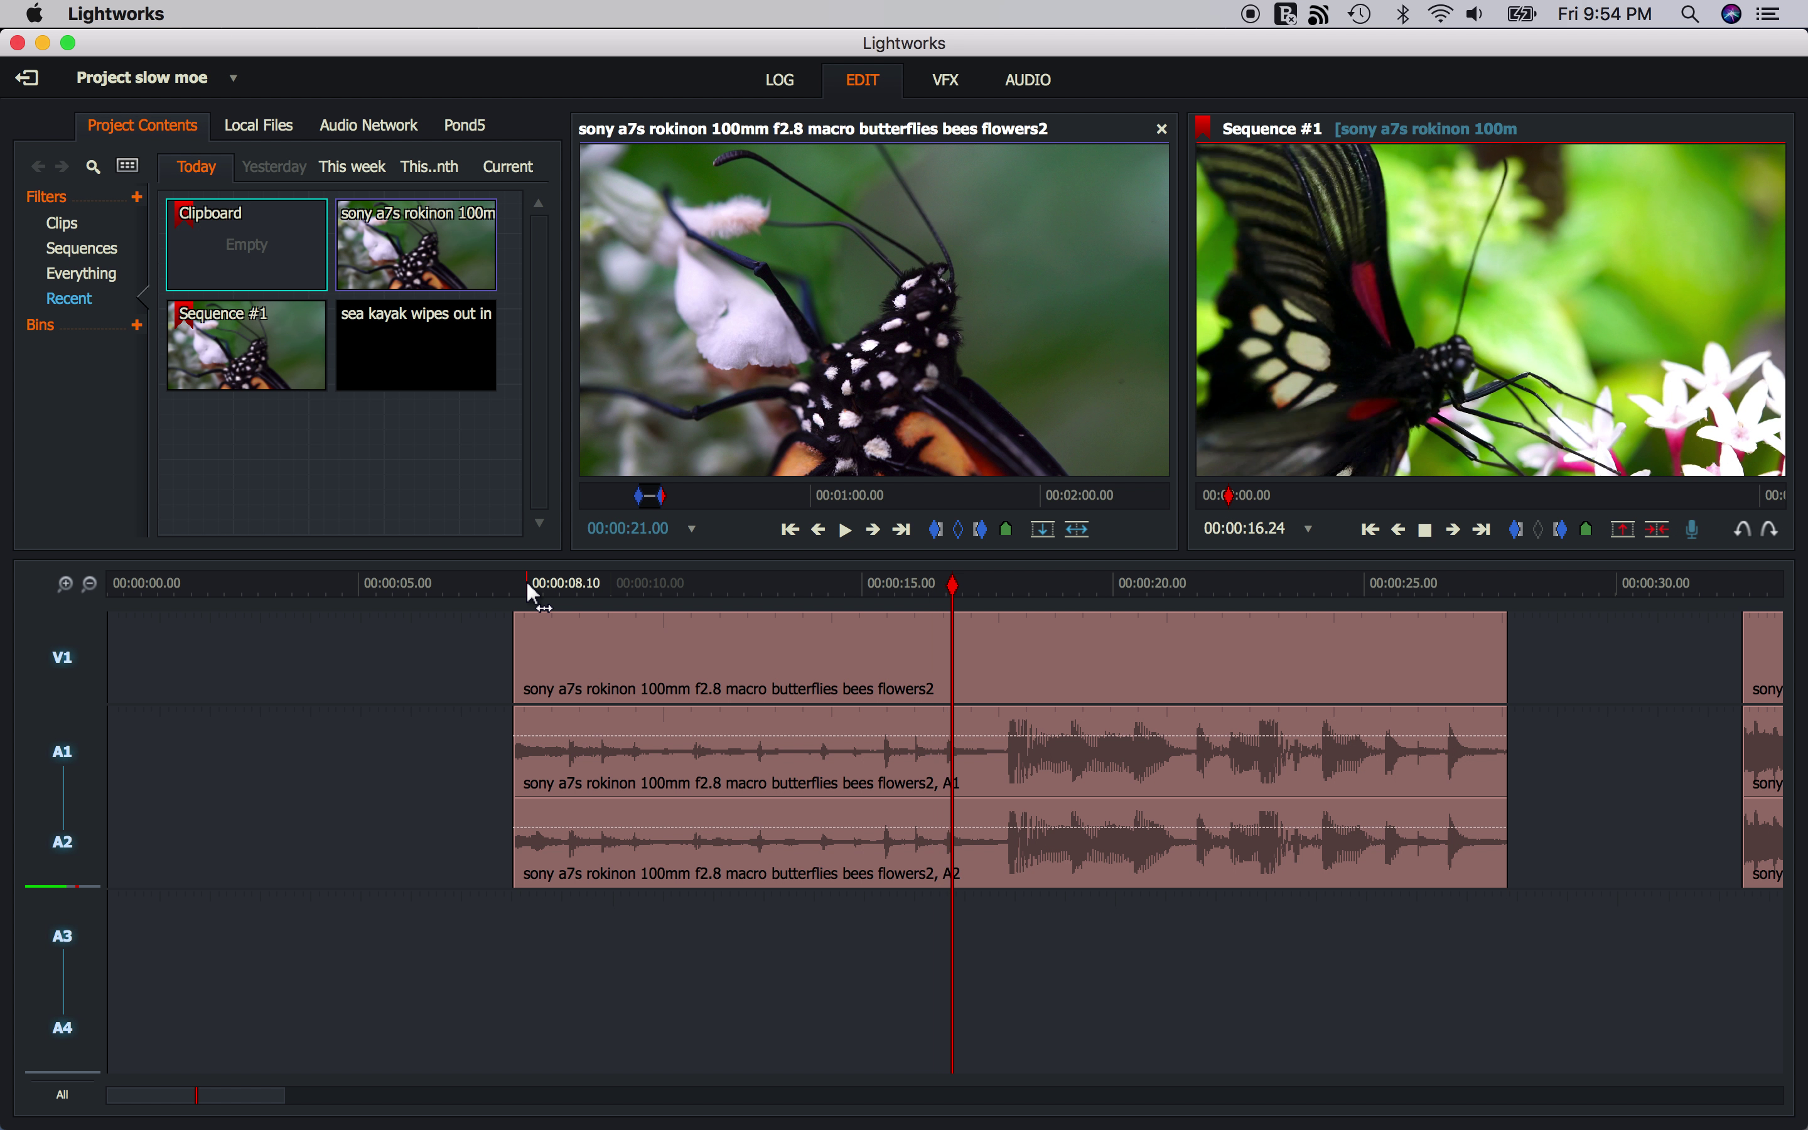
key(space)
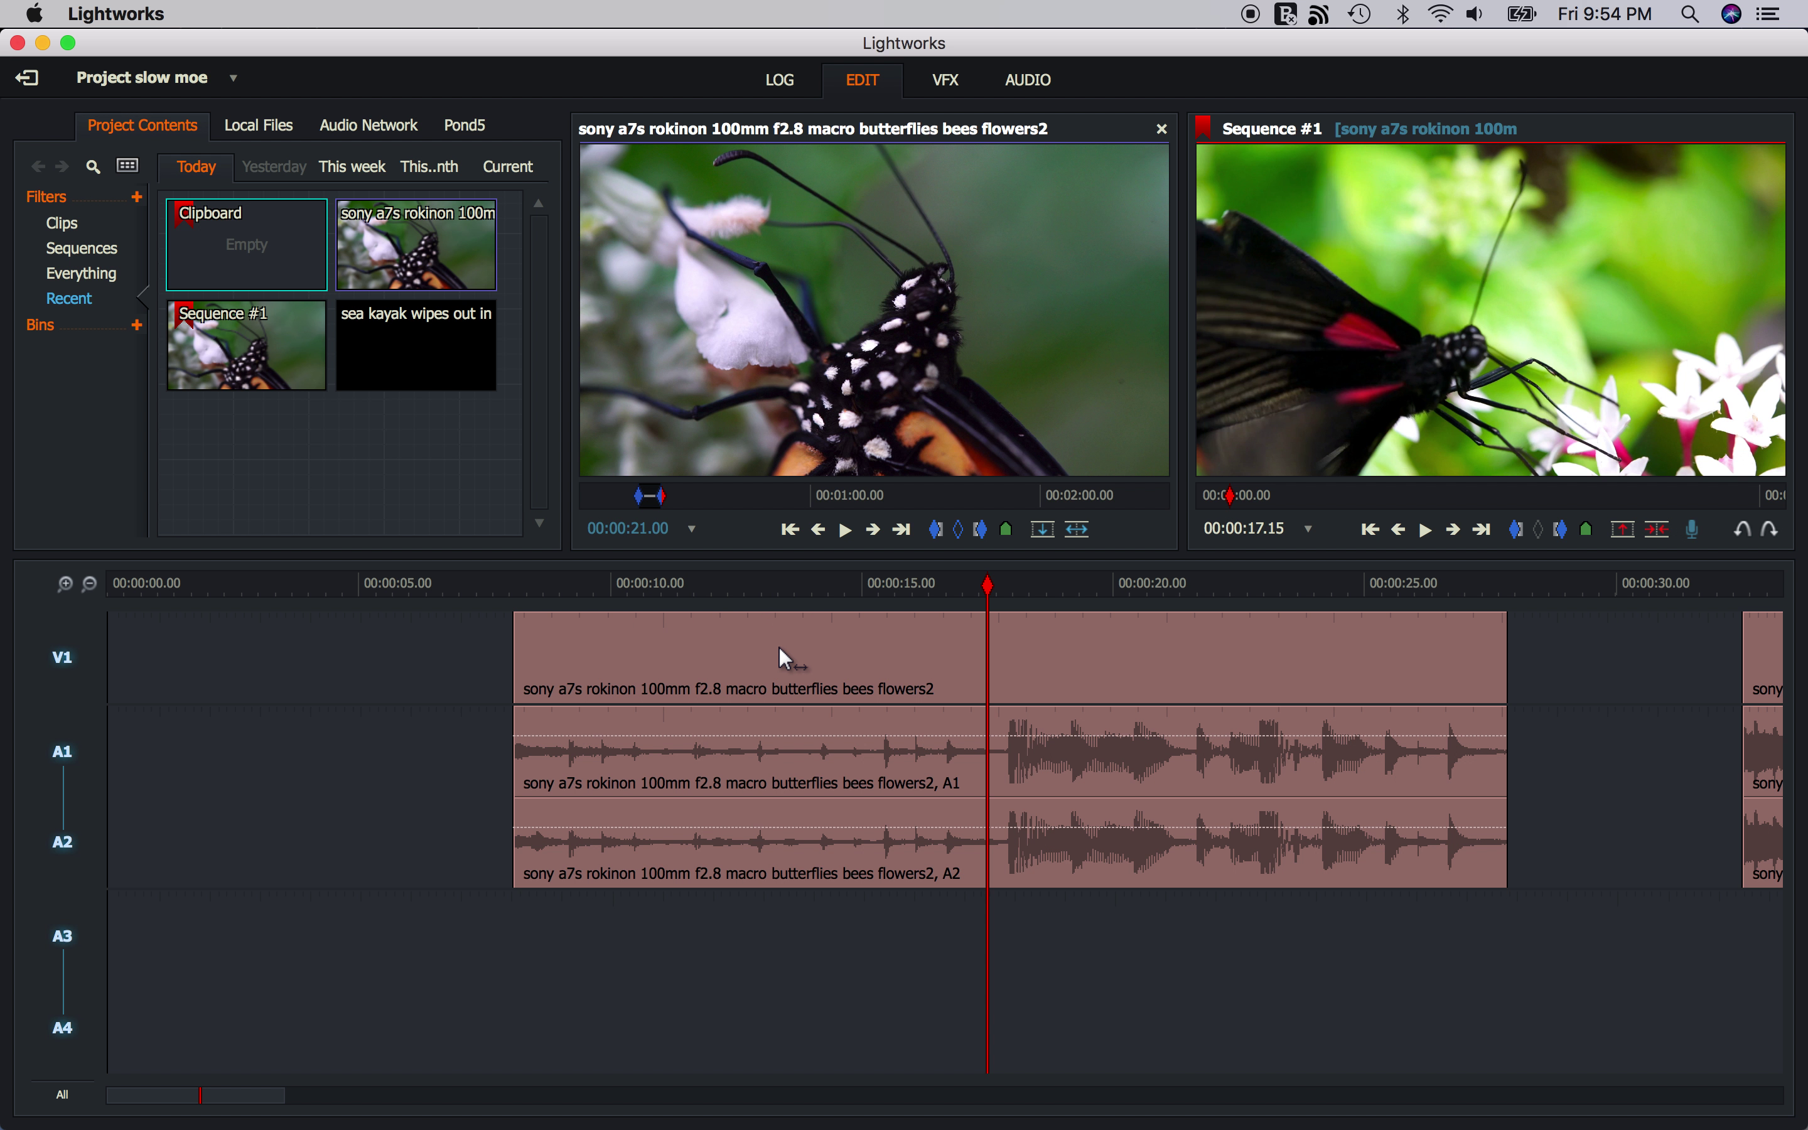
click(1752, 533)
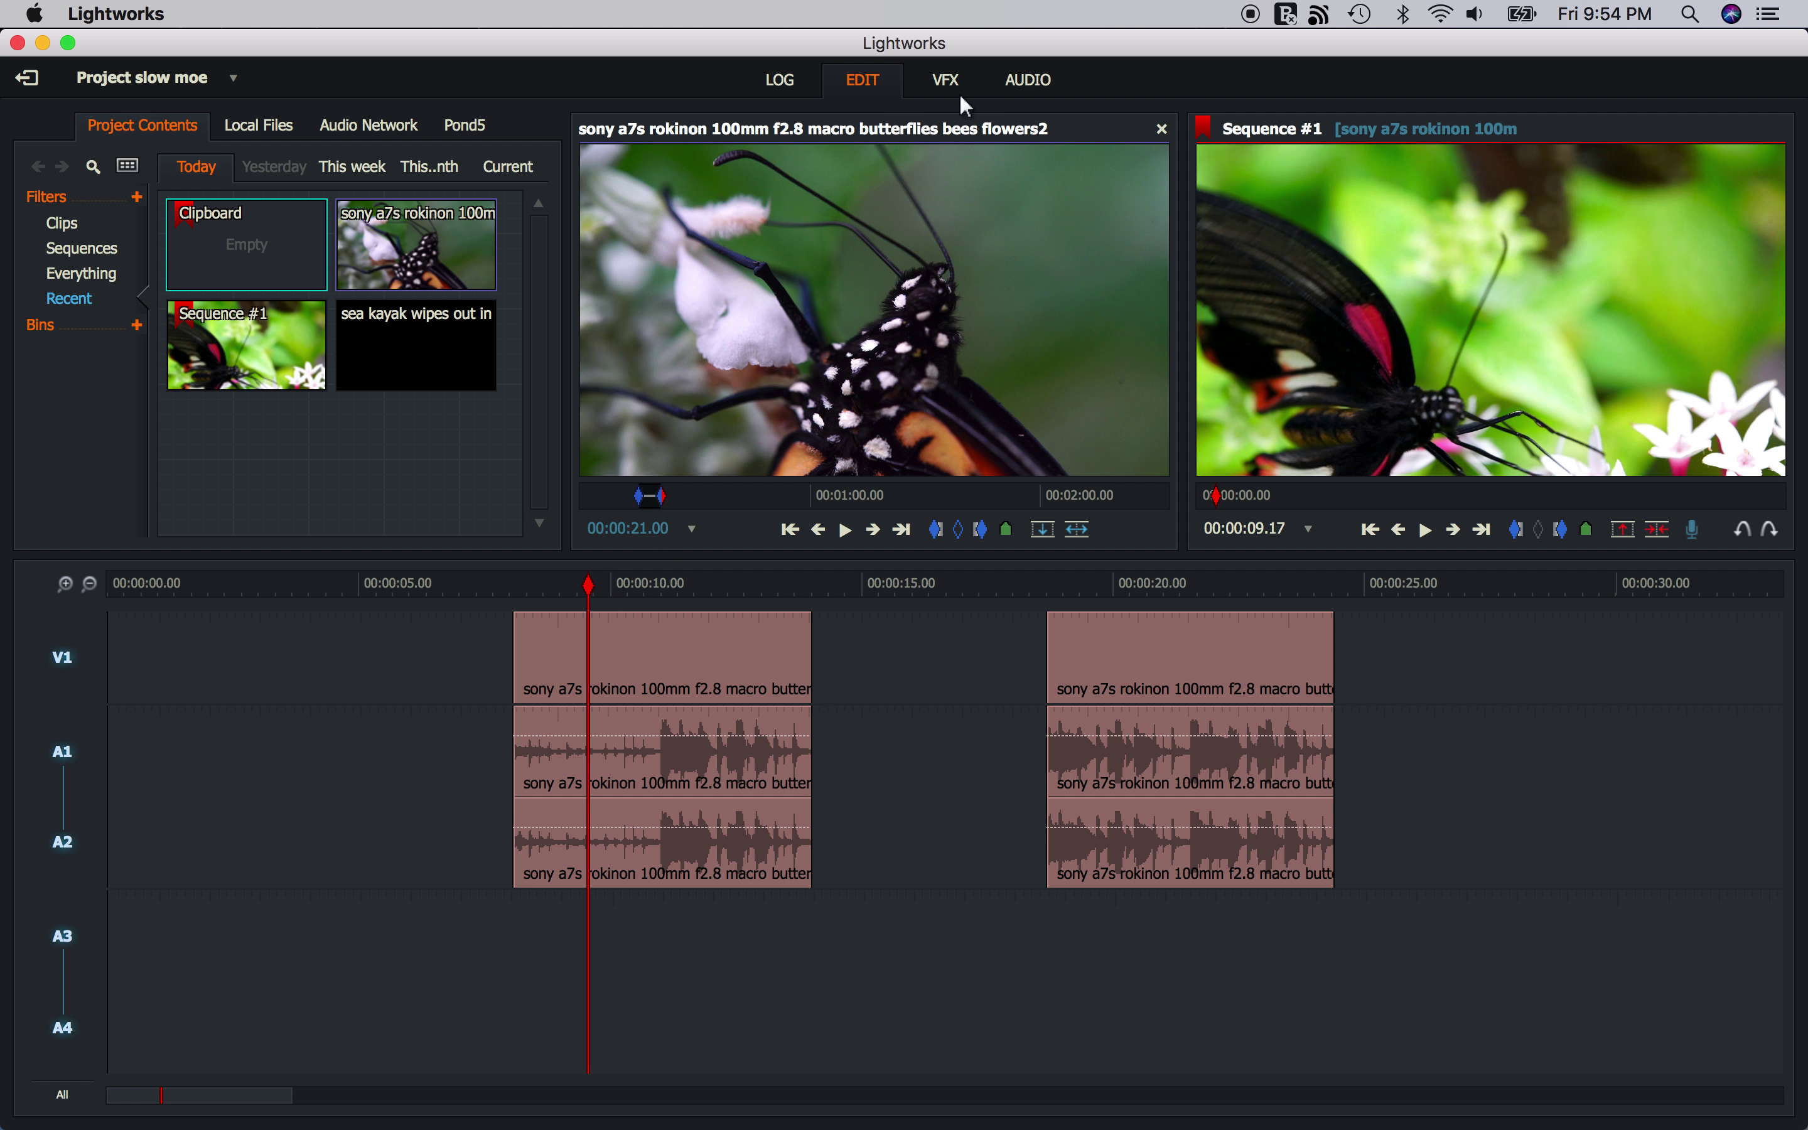
Lower the audio level of both clips on the timeline to about -9 dB each
click(1029, 80)
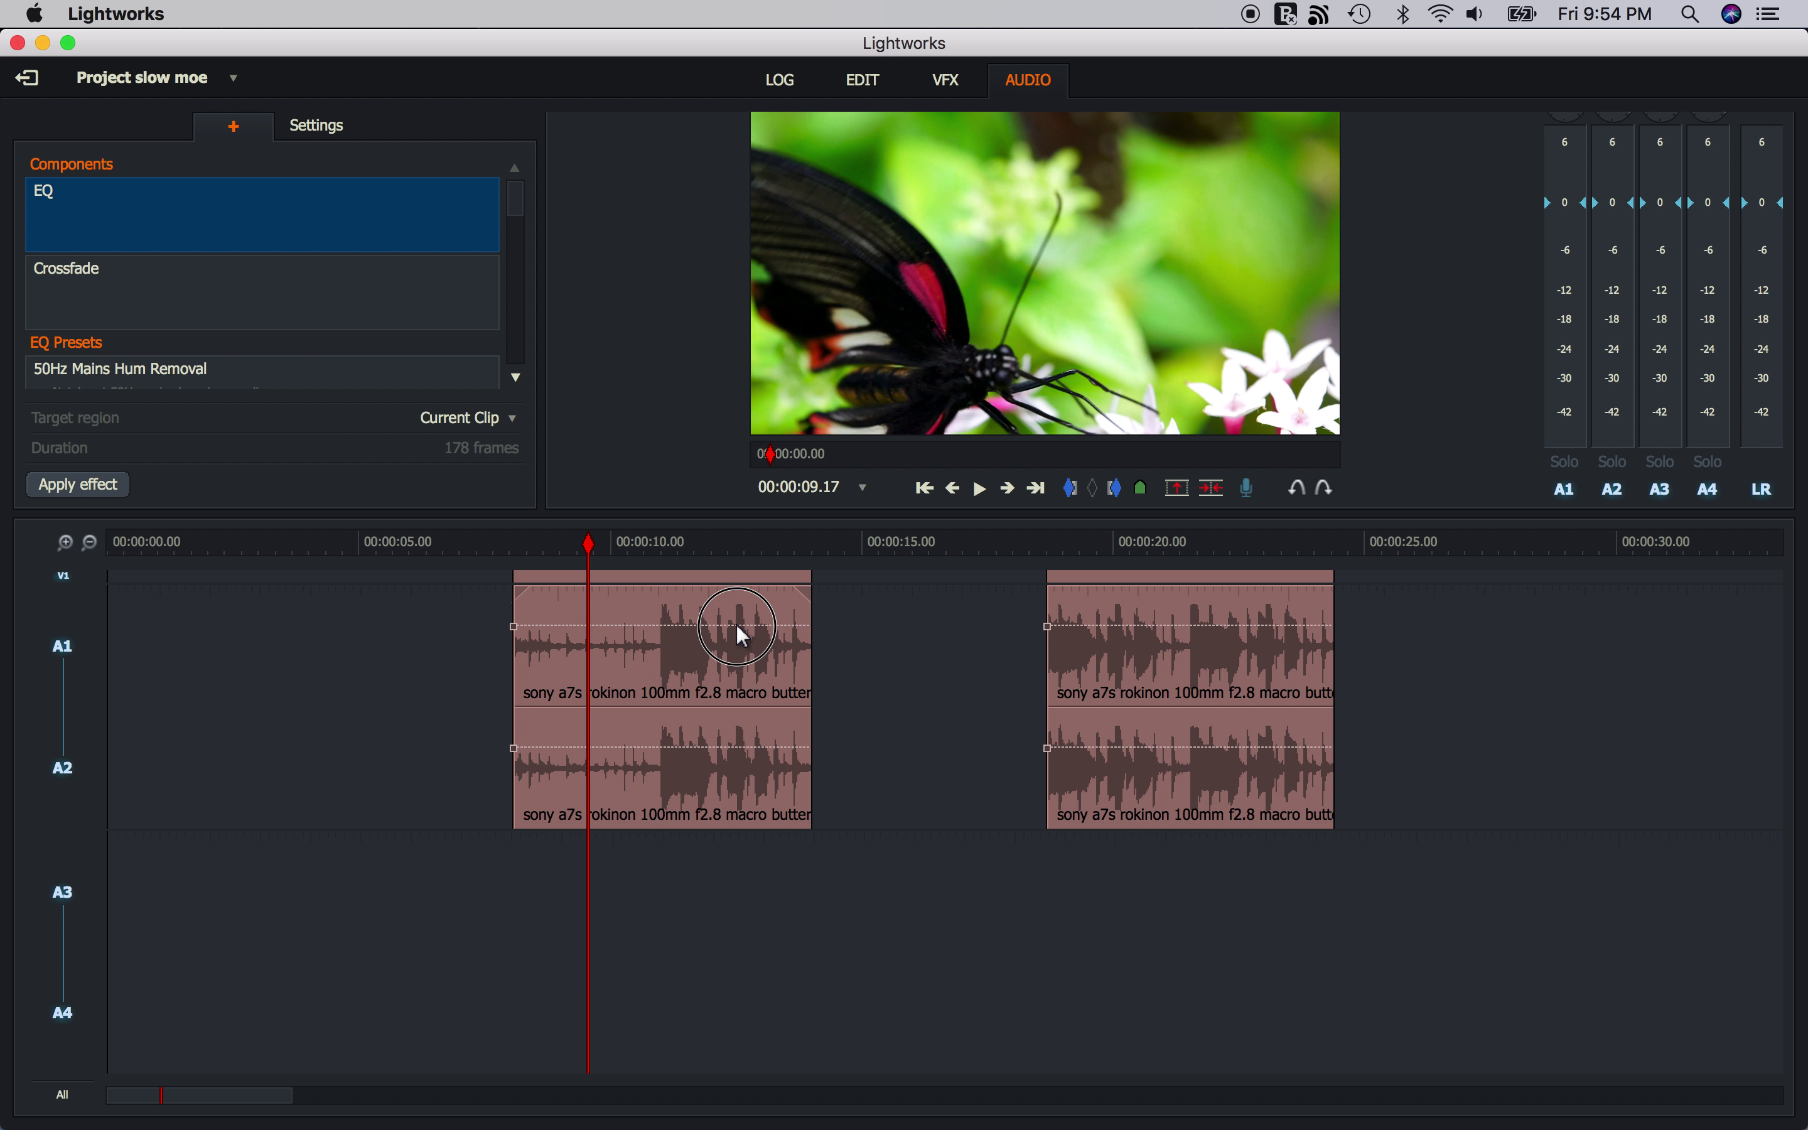
drag(730, 626, 727, 652)
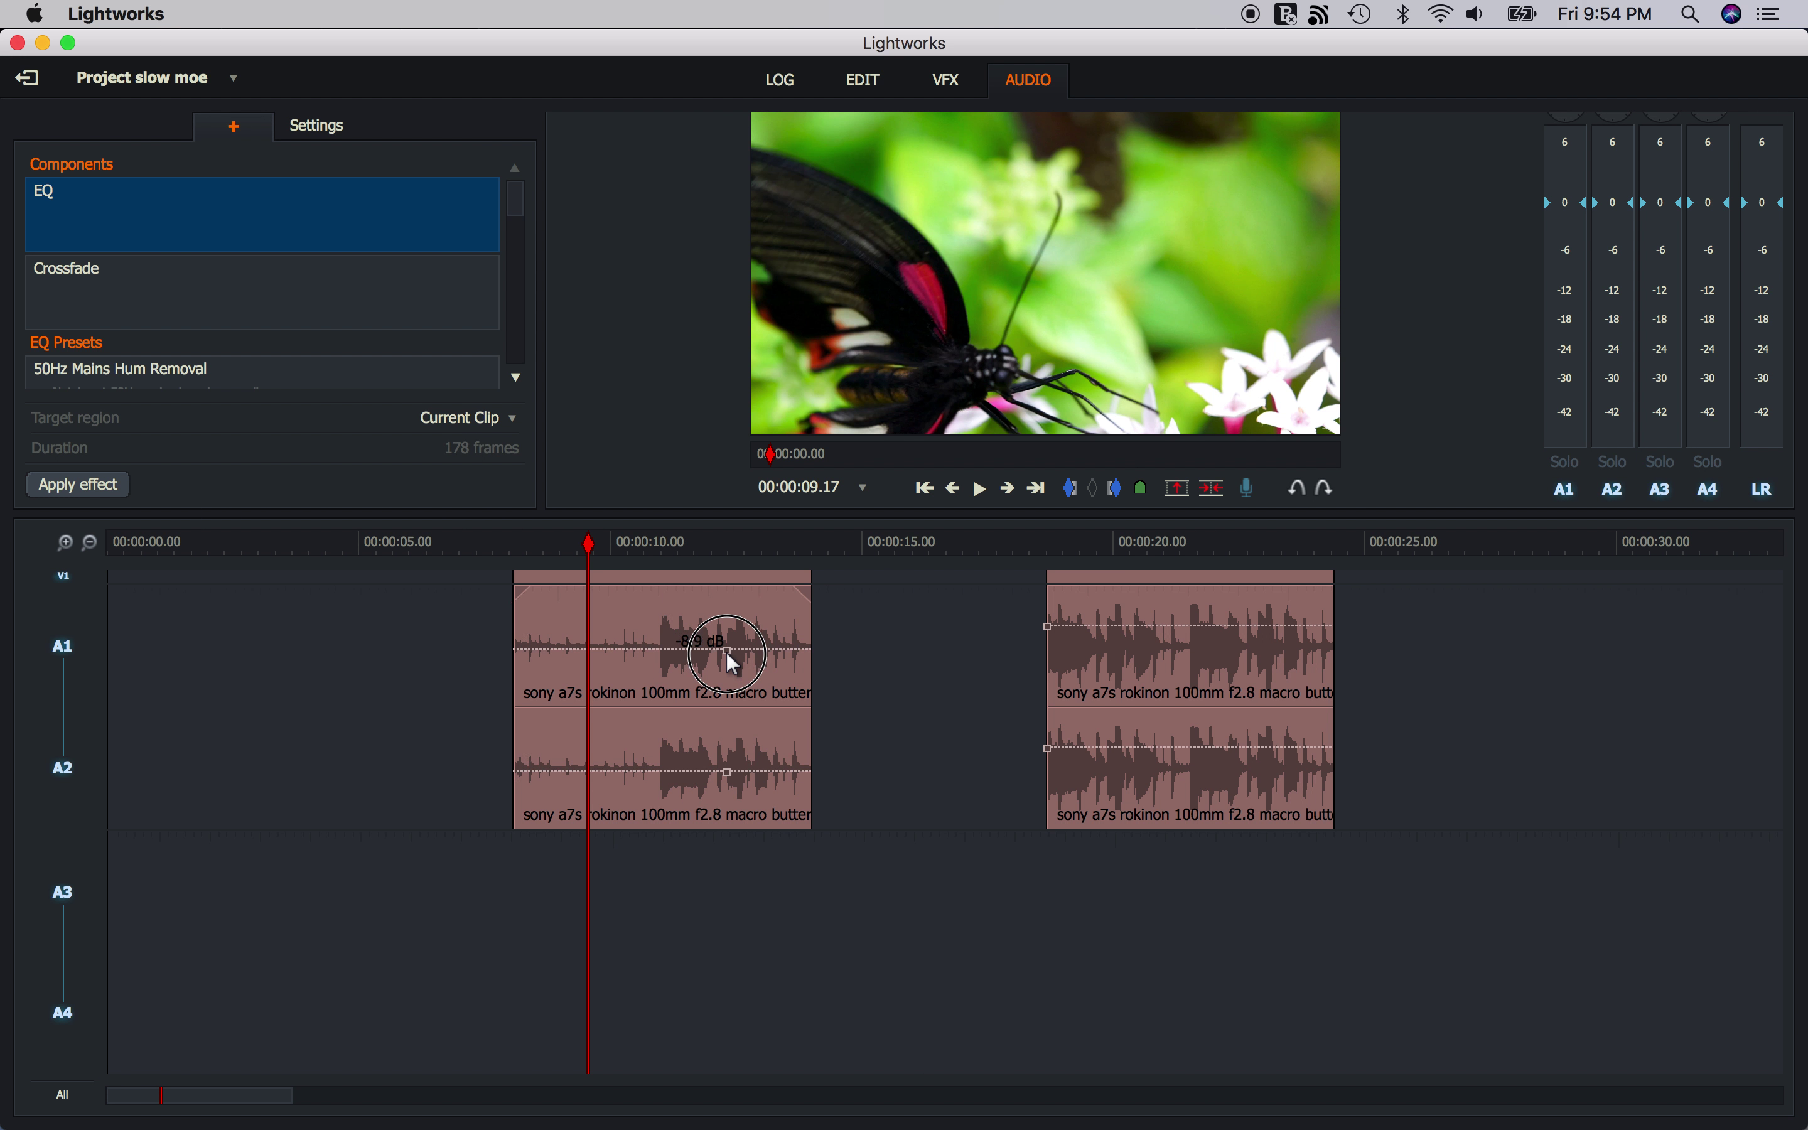
click(1200, 632)
drag(1193, 627, 1188, 653)
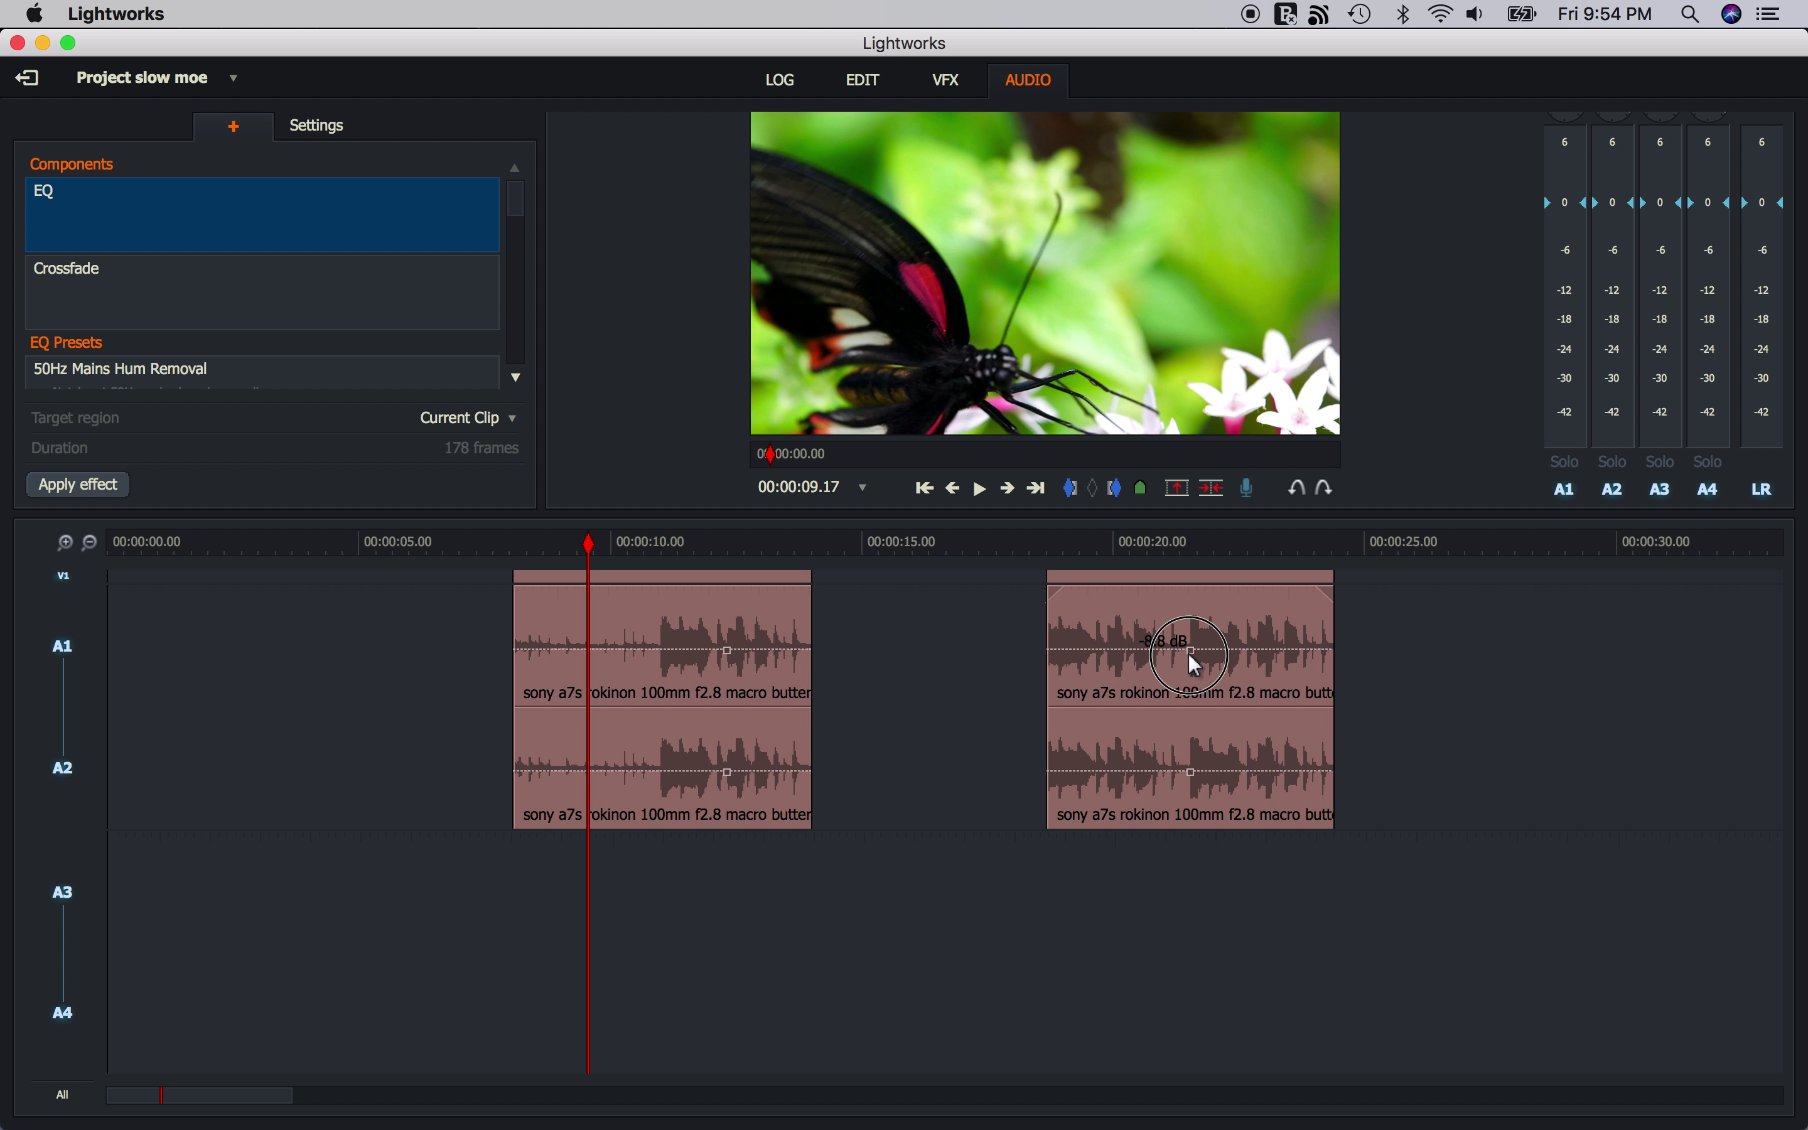
Change the first clip's segment speed to 50% using the Keep start frame method
click(866, 83)
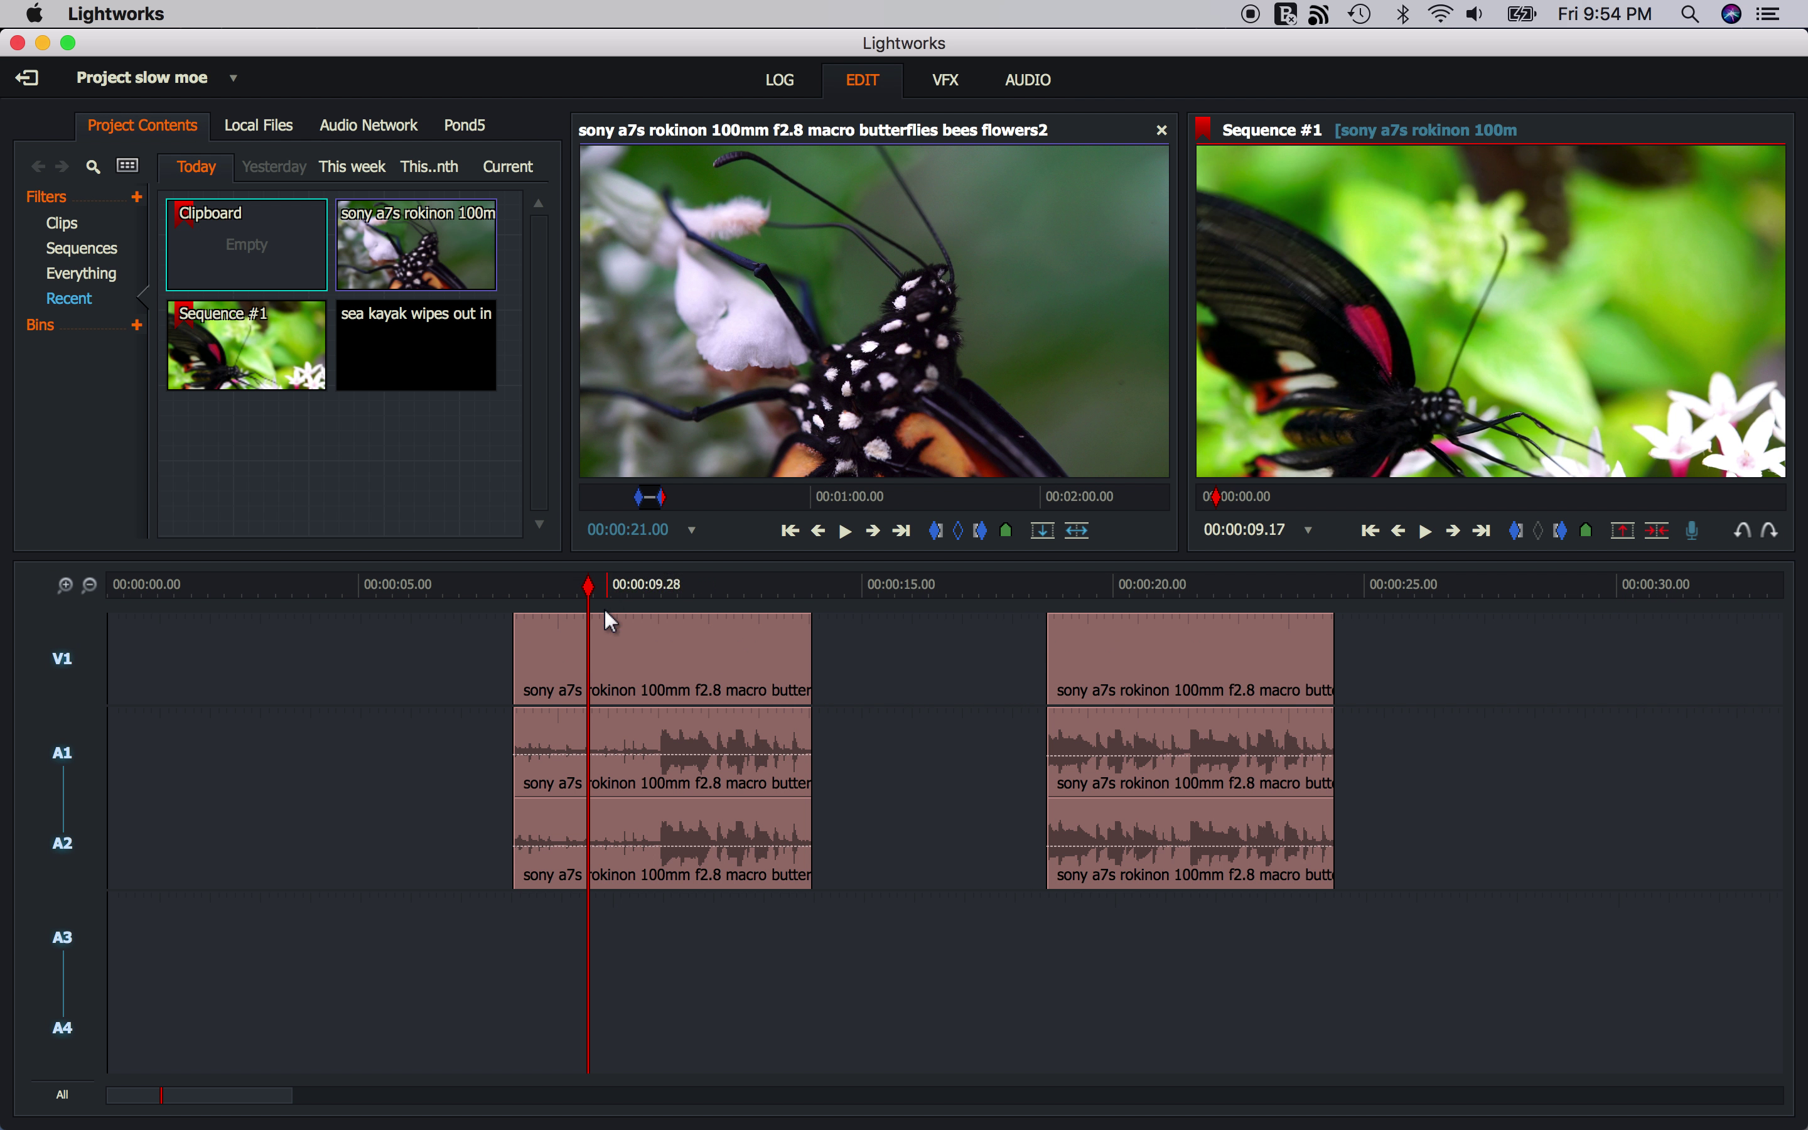
right_click(617, 659)
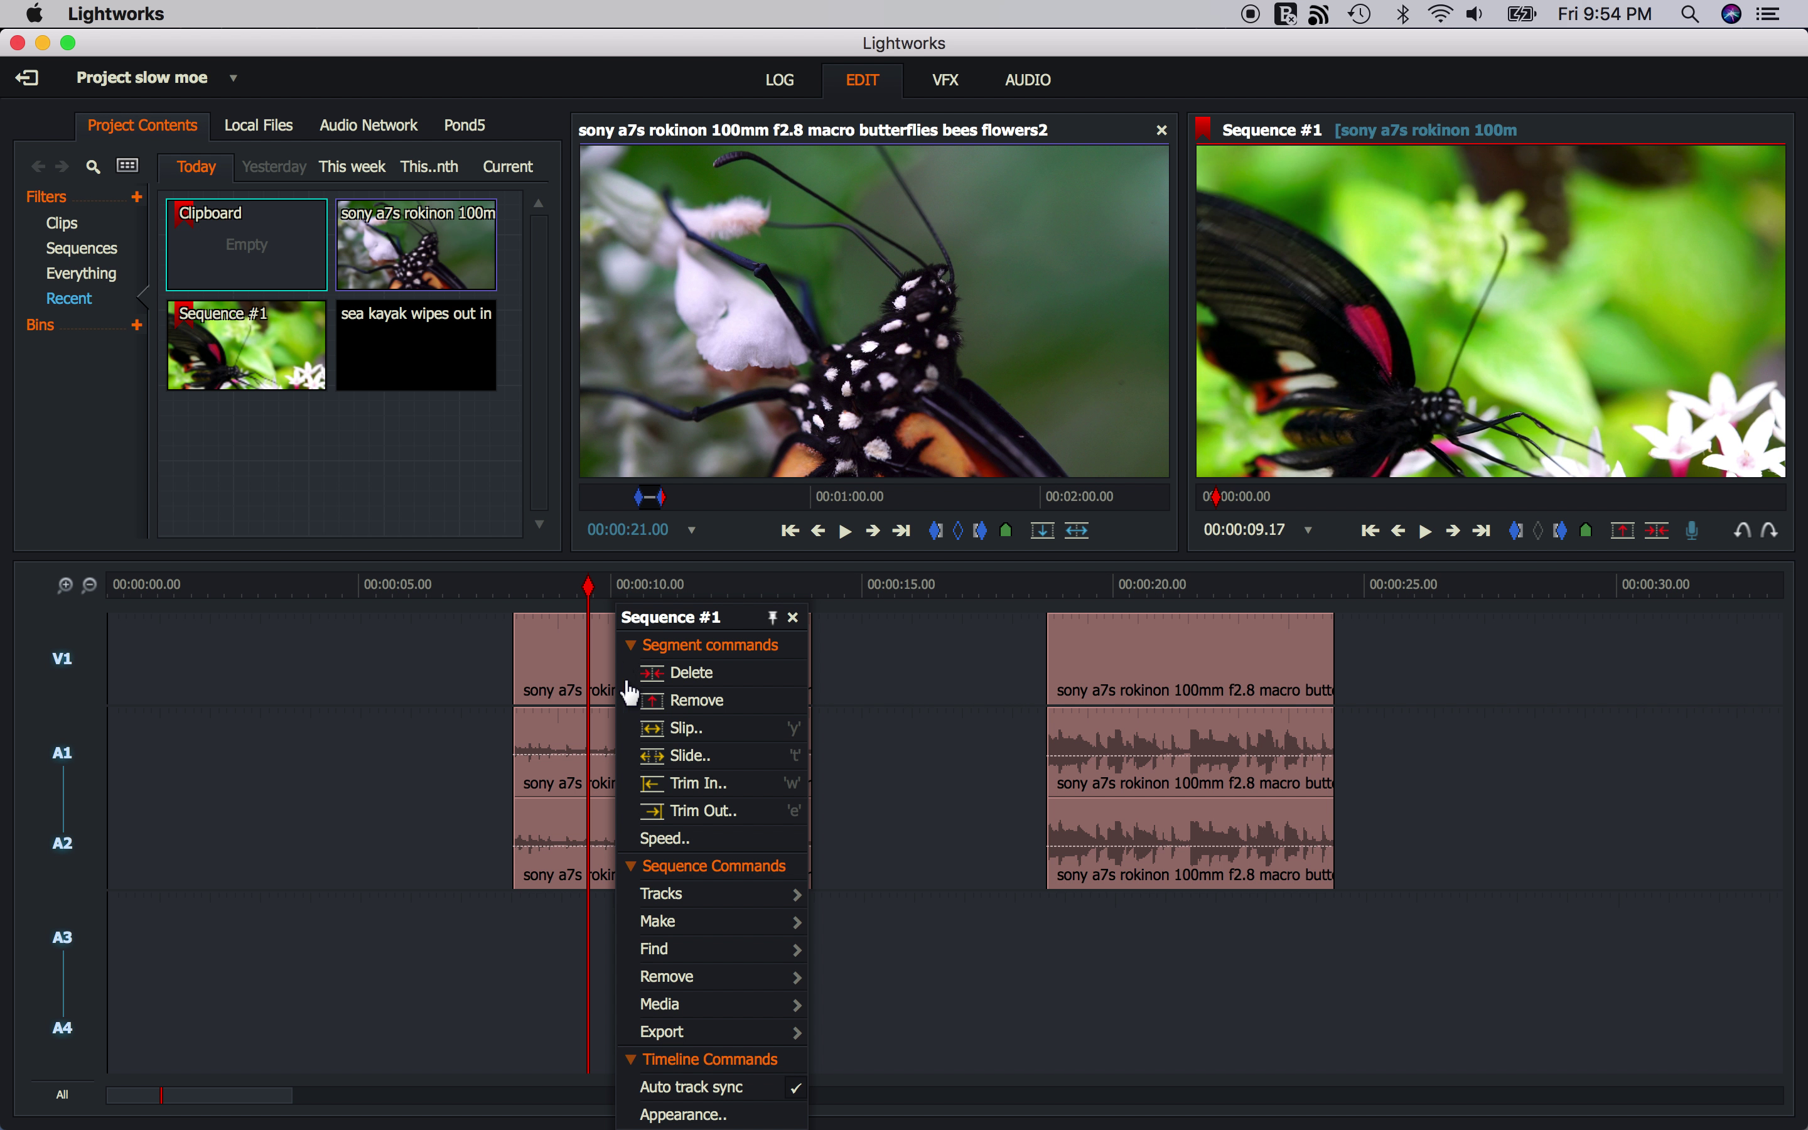
click(685, 839)
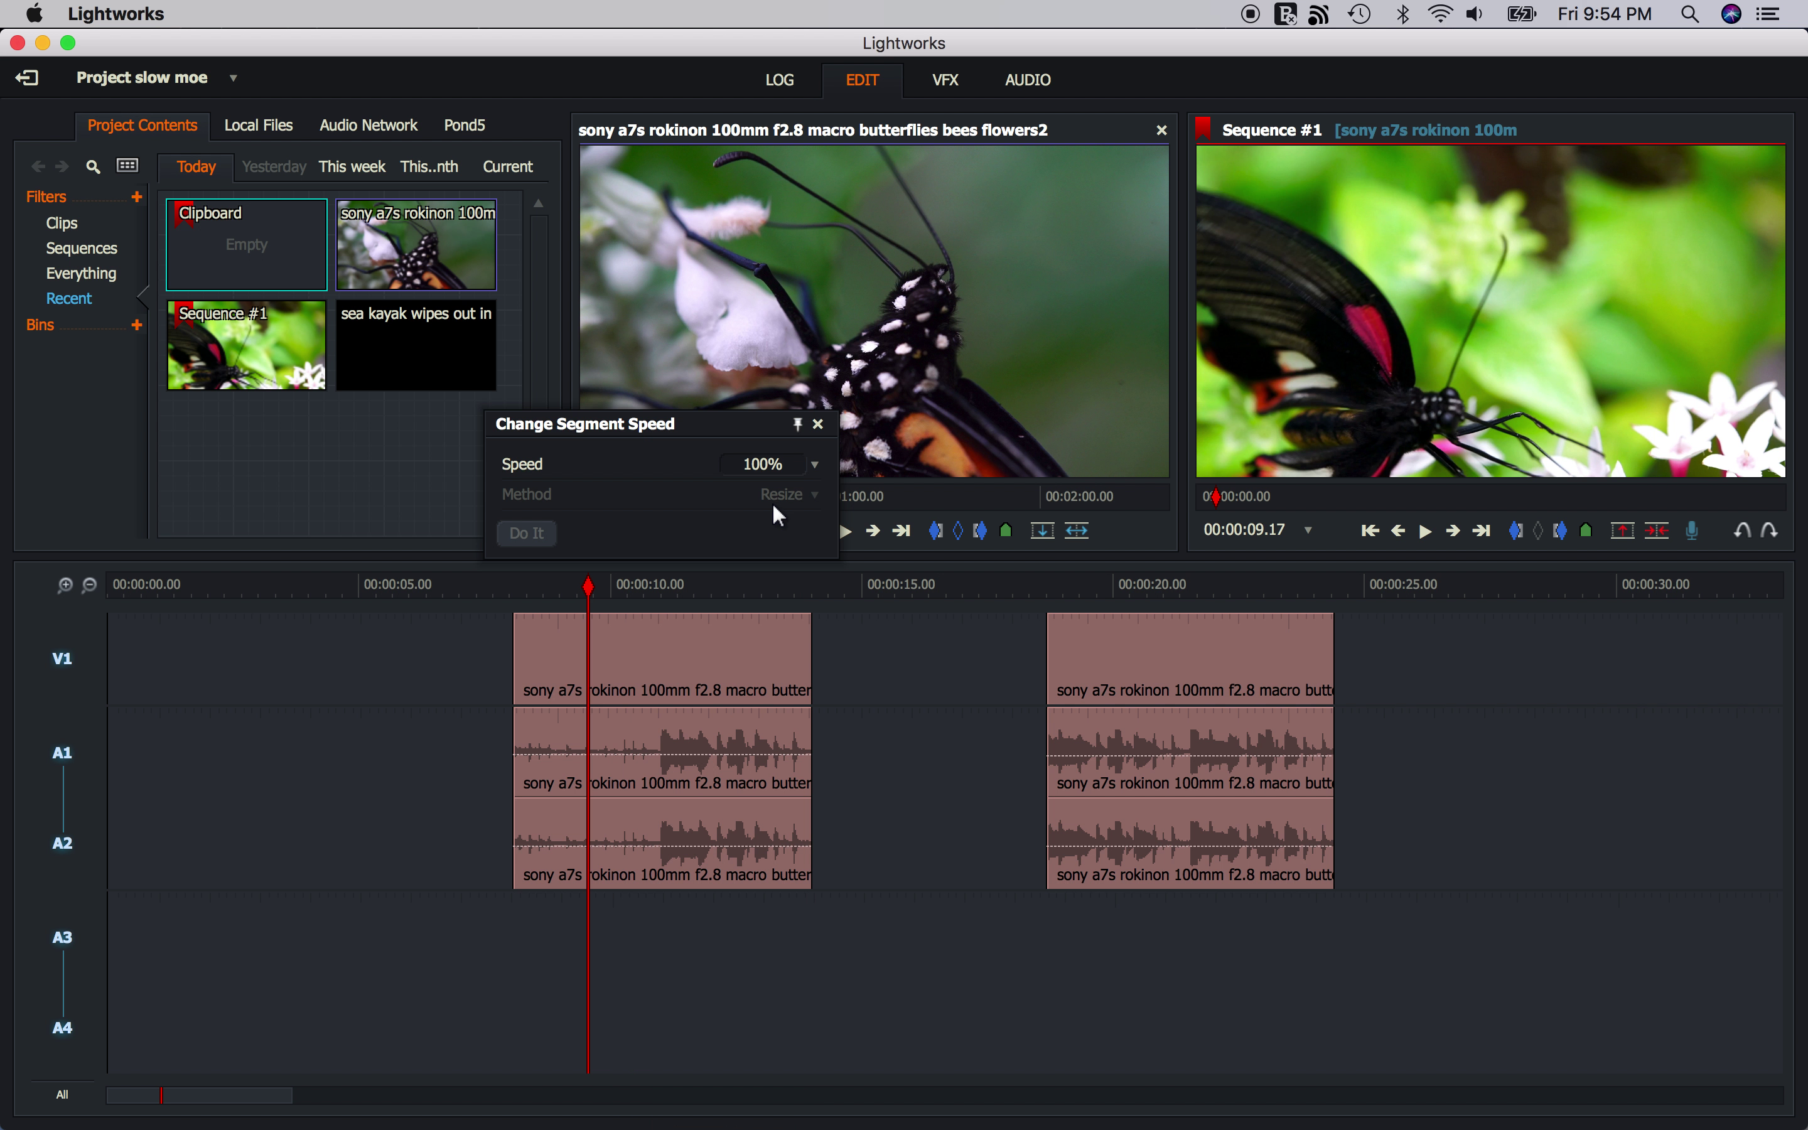
click(742, 467)
text(50)
click(811, 493)
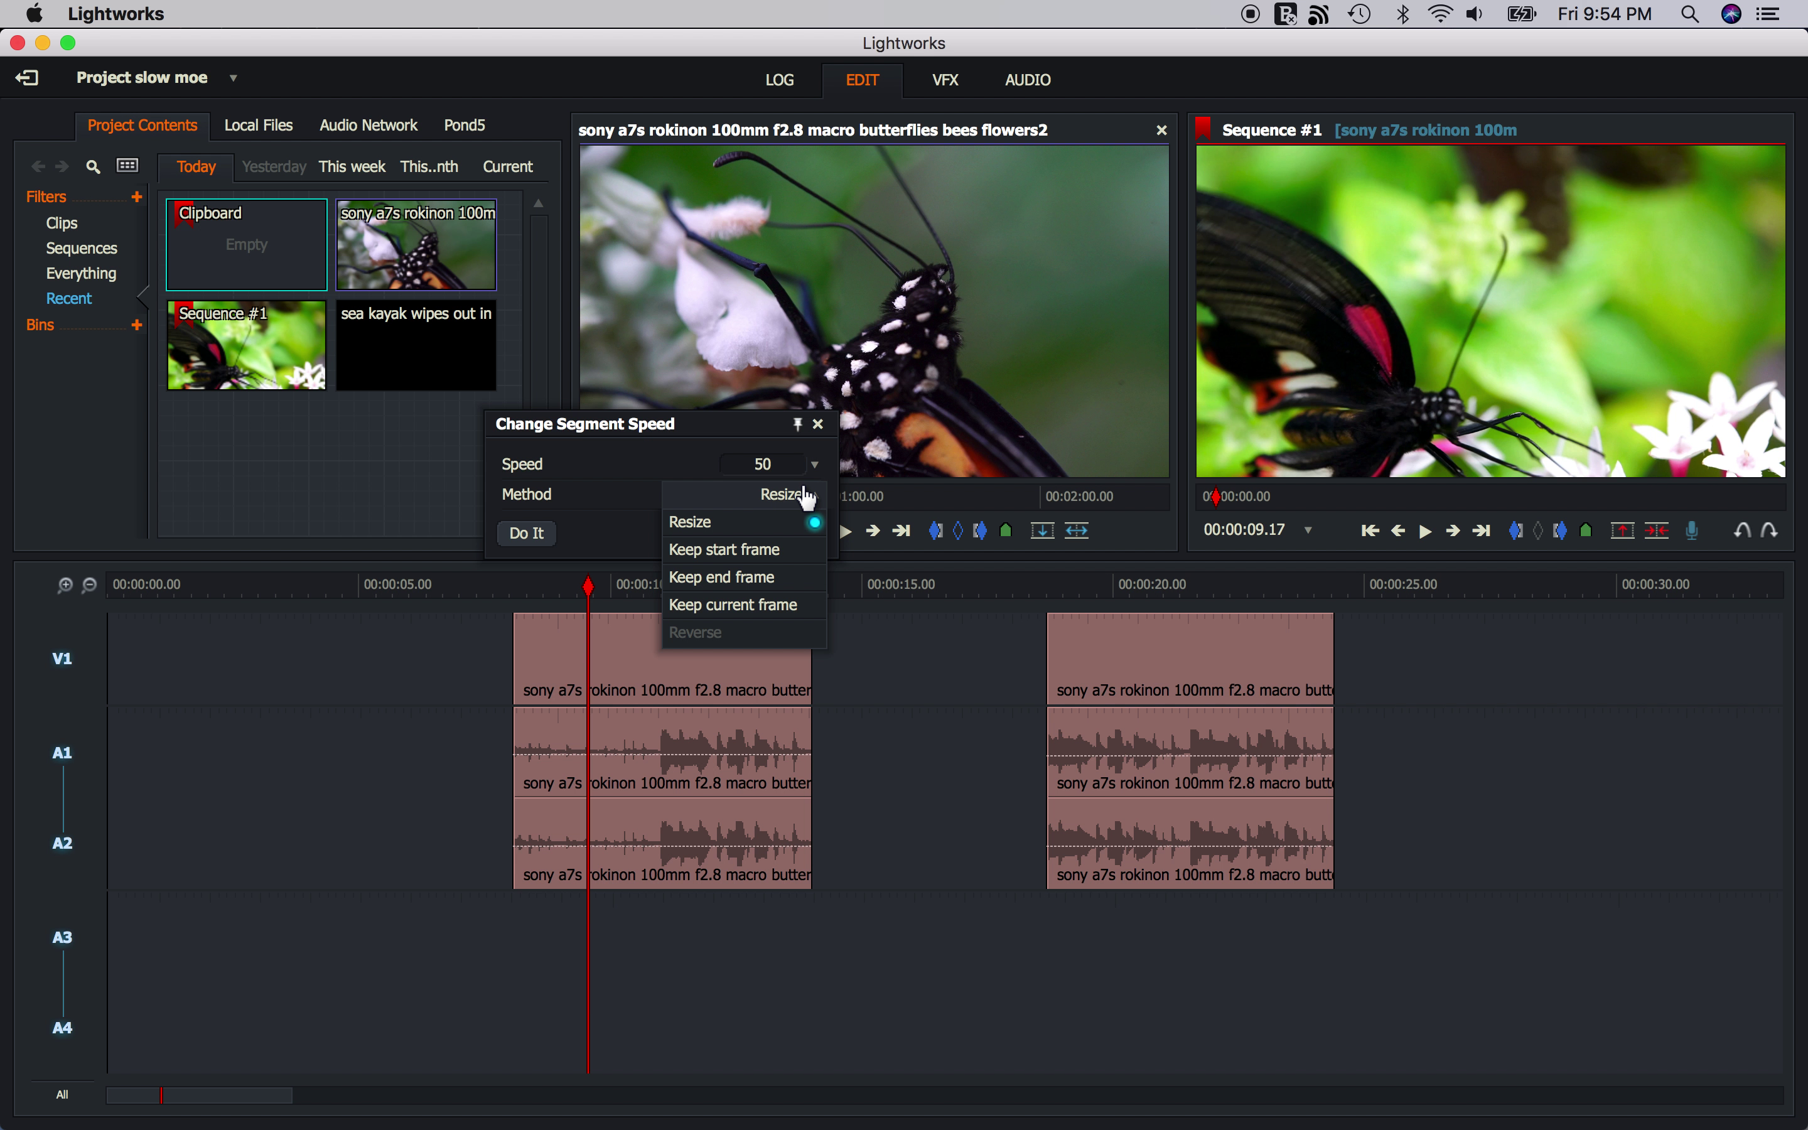
click(750, 557)
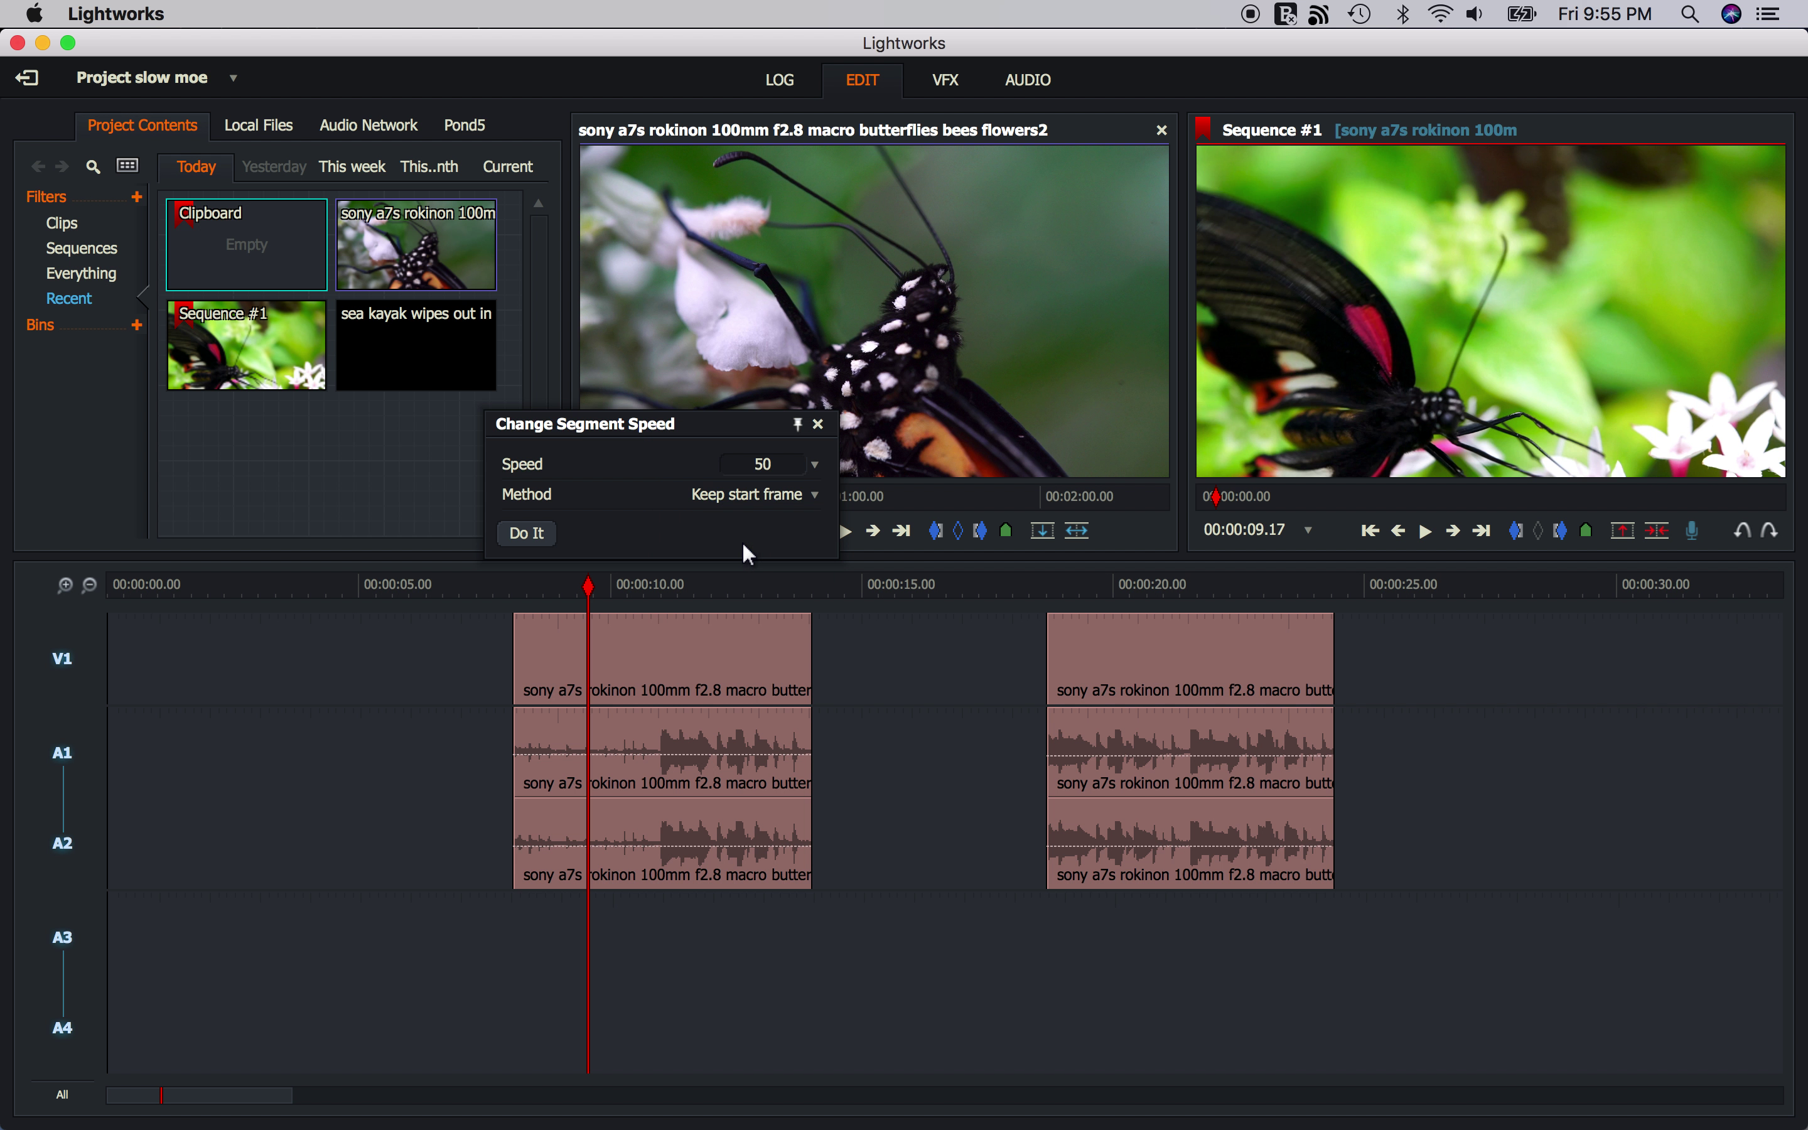
click(541, 538)
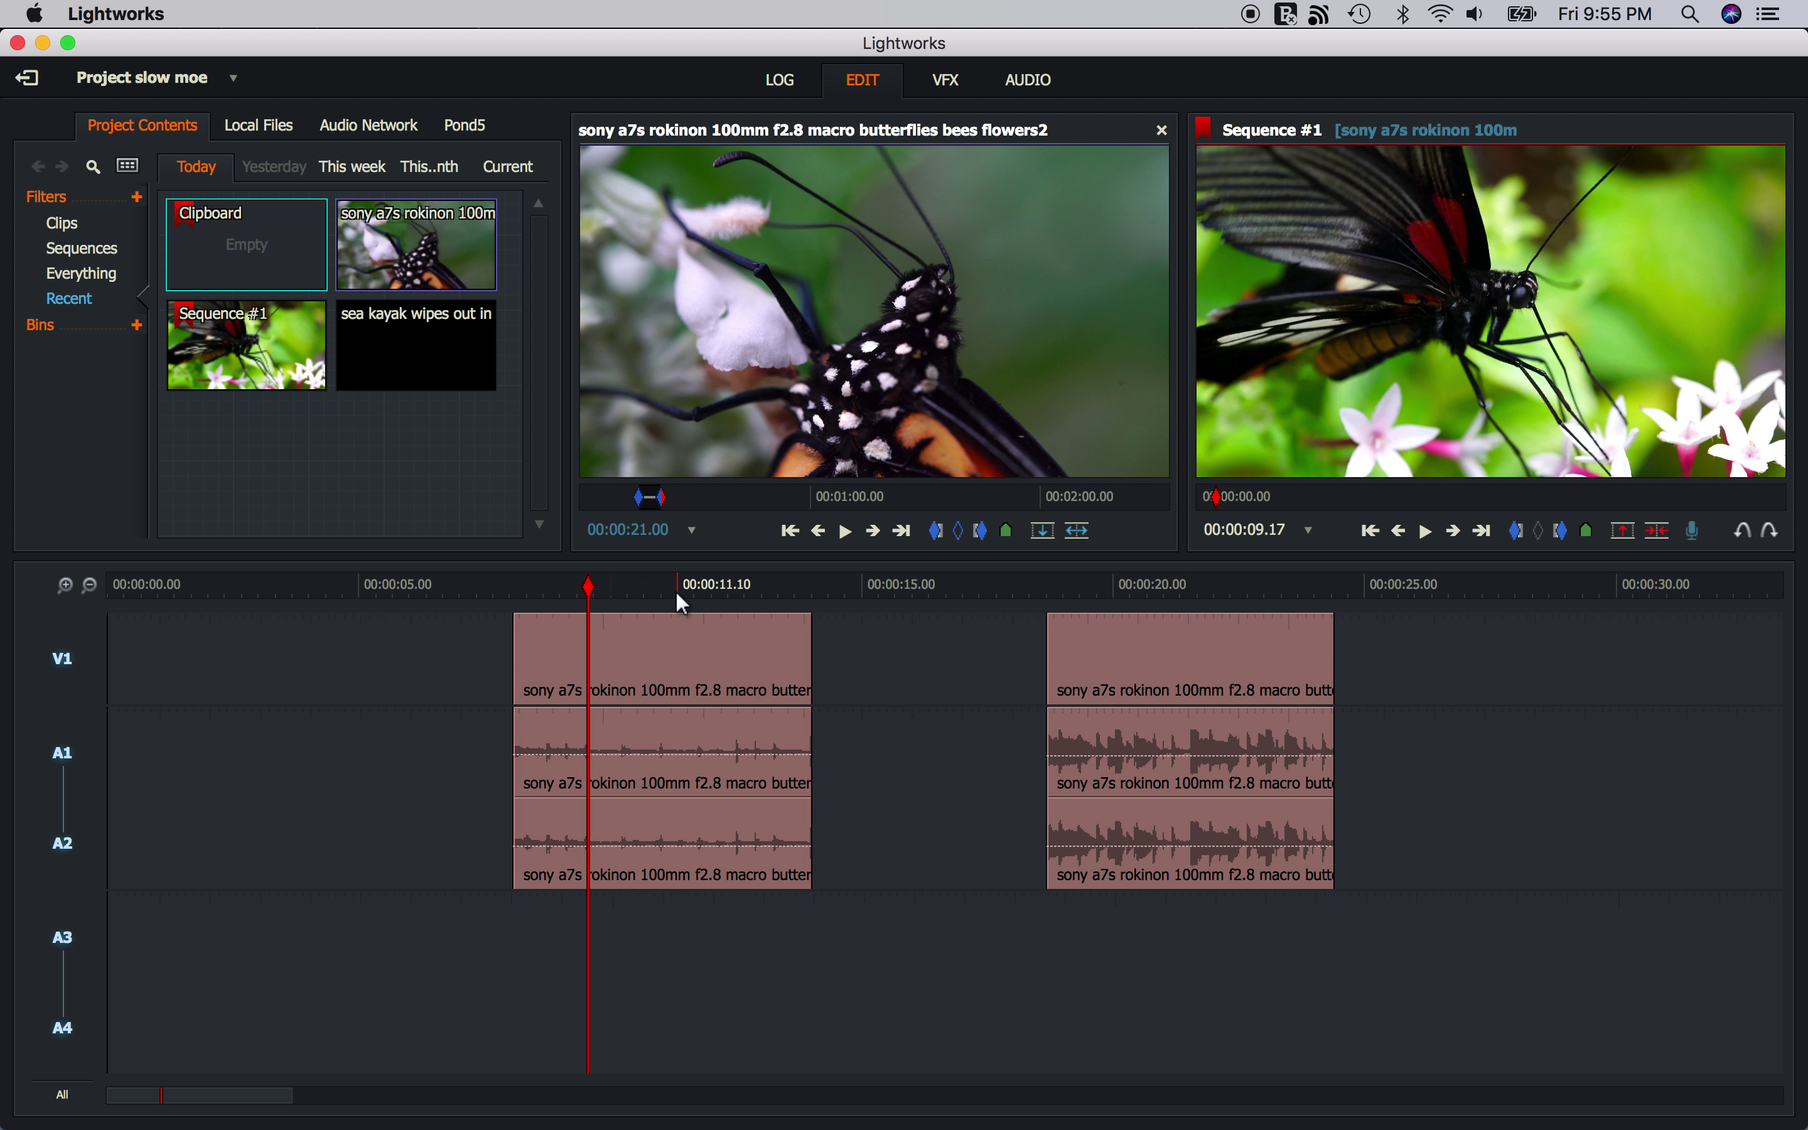
Clear the selection at the first clip's end and play the clip to preview the 50% speed
click(822, 627)
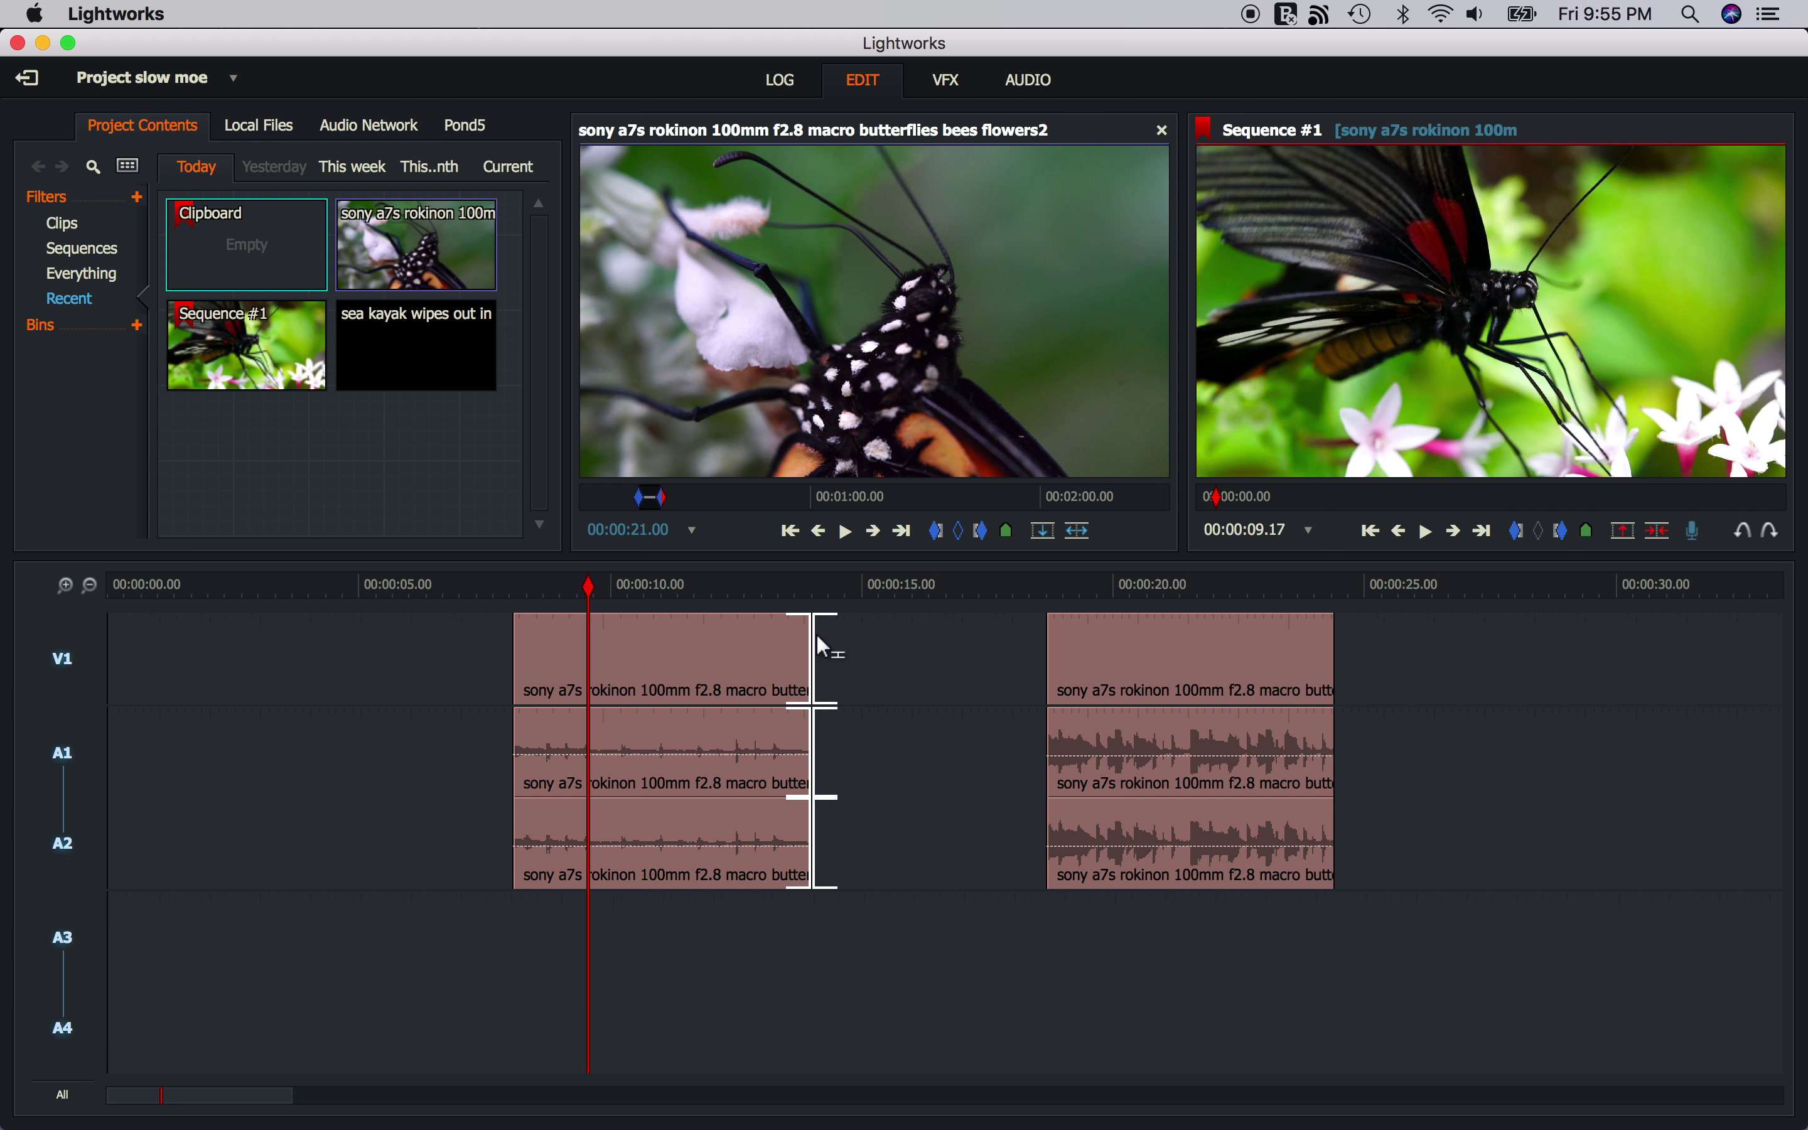
click(860, 635)
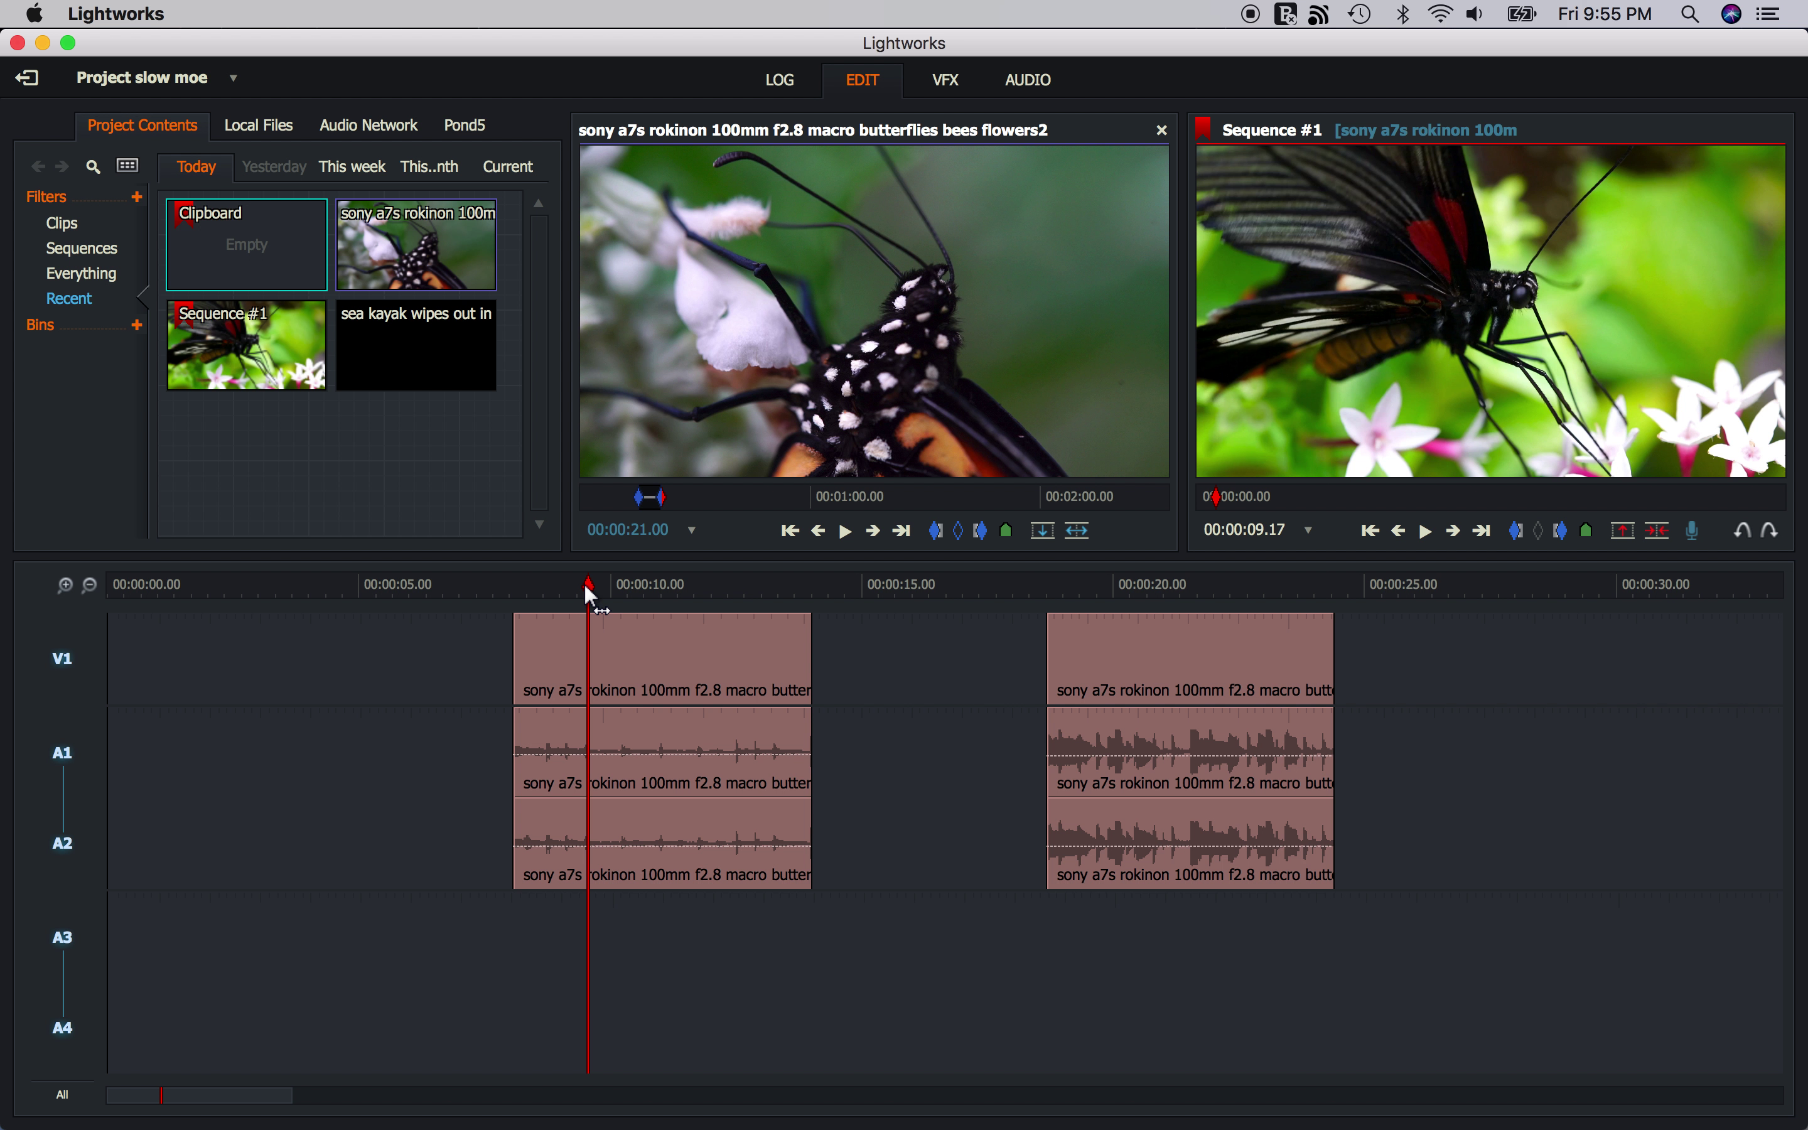
key(space)
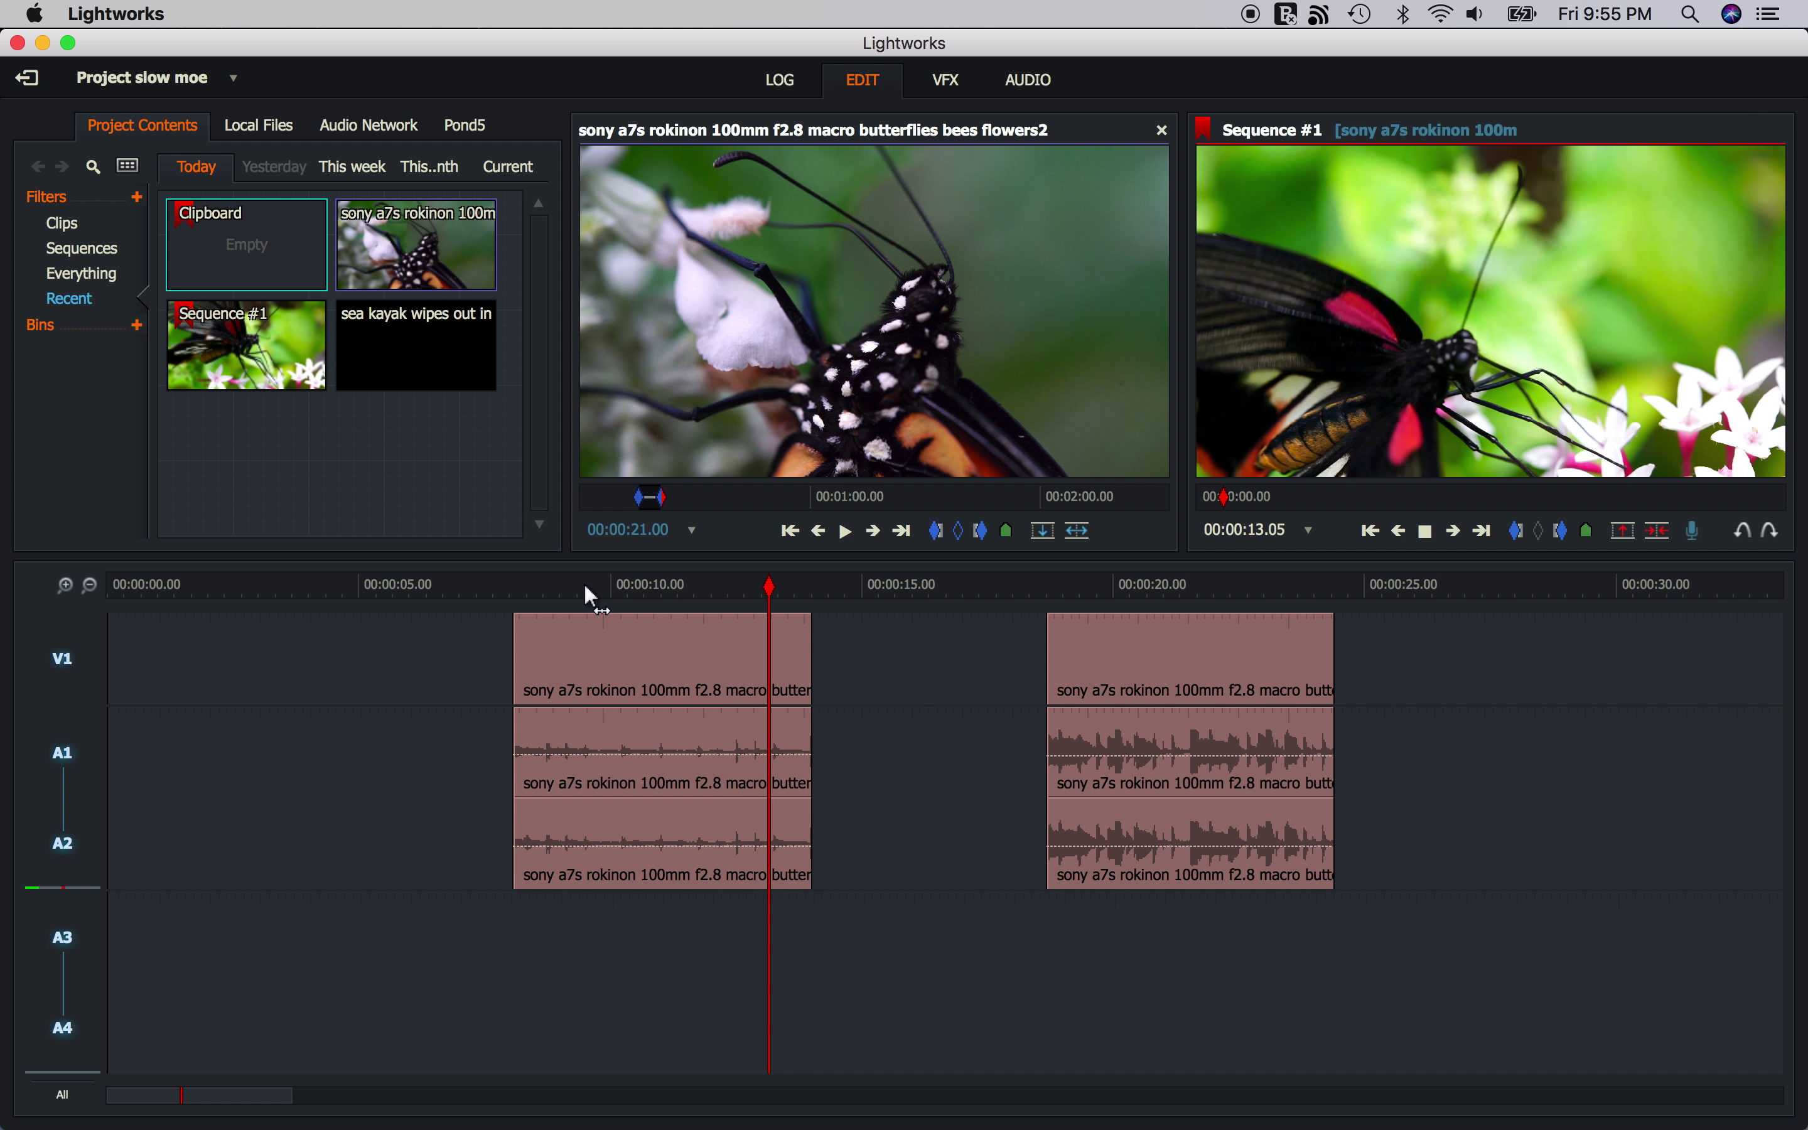
key(space)
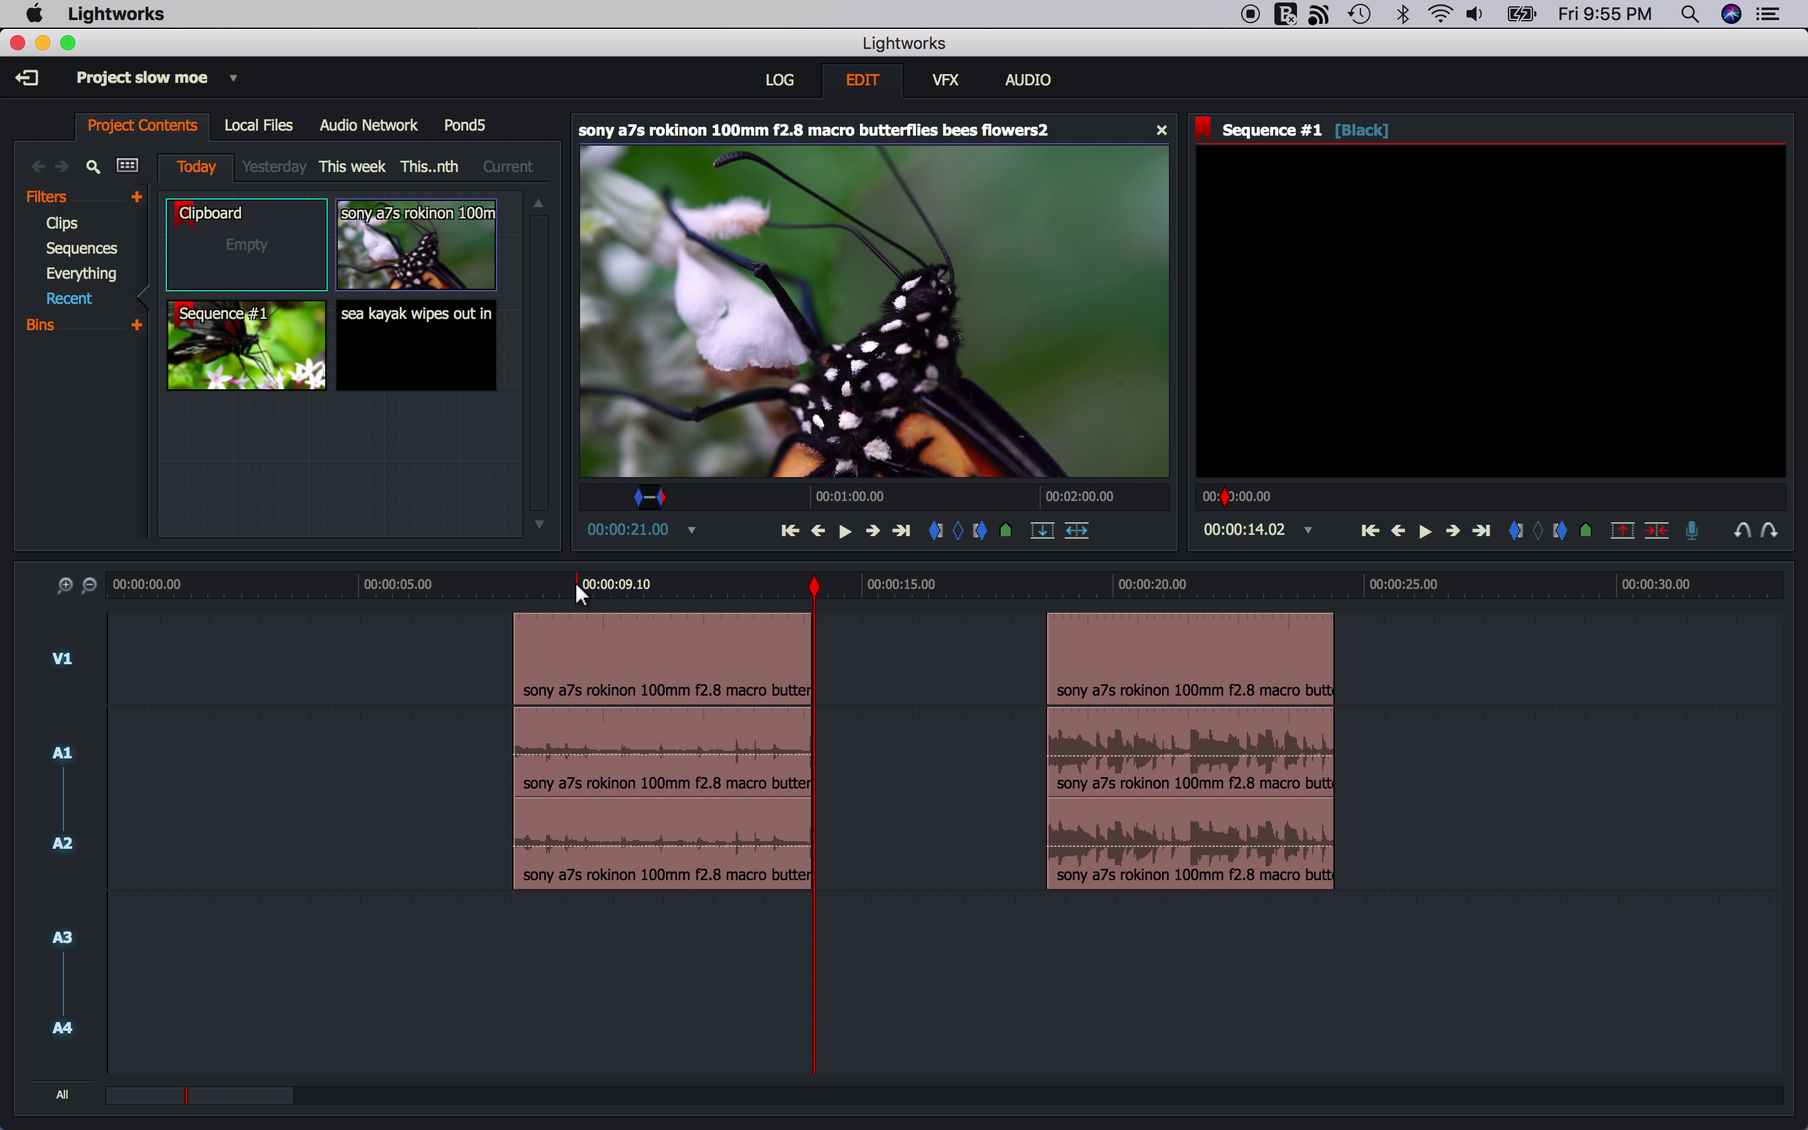
click(595, 585)
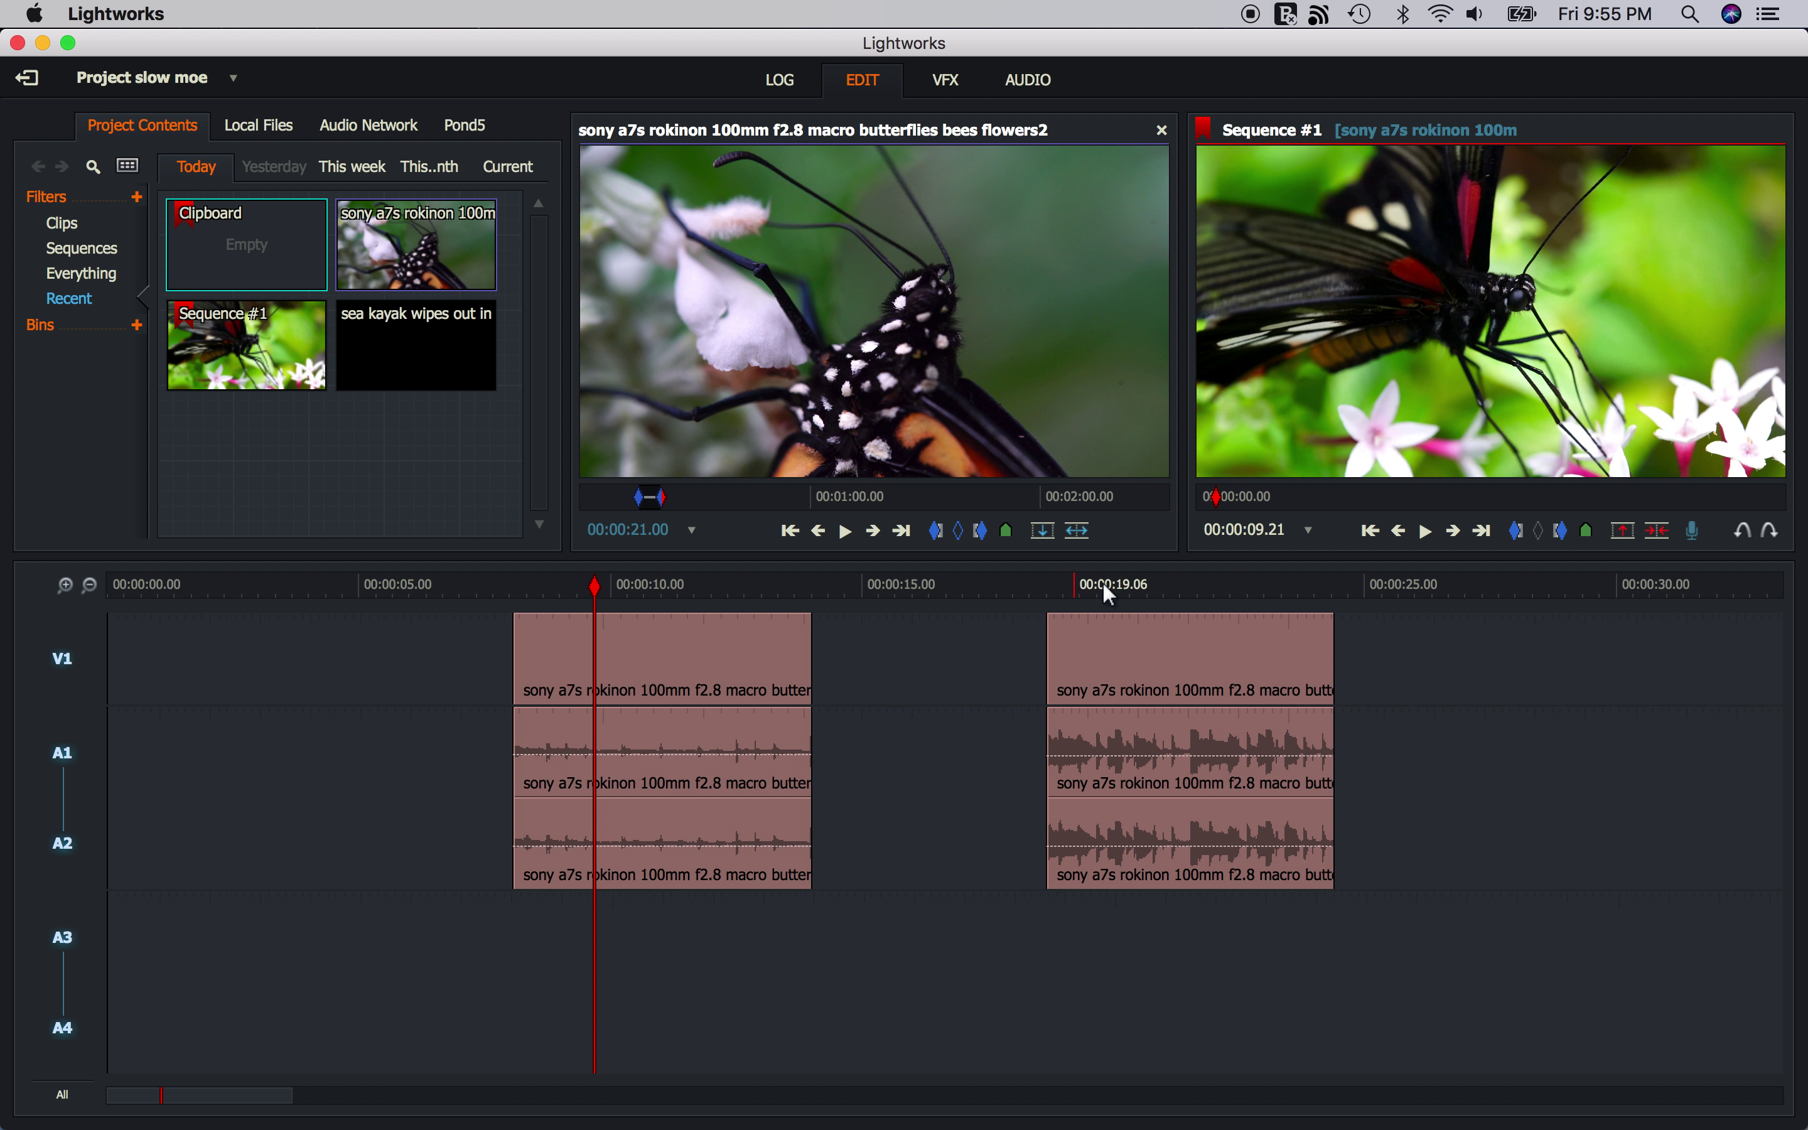
Play the second clip from near its start to preview its normal speed
click(1066, 585)
key(space)
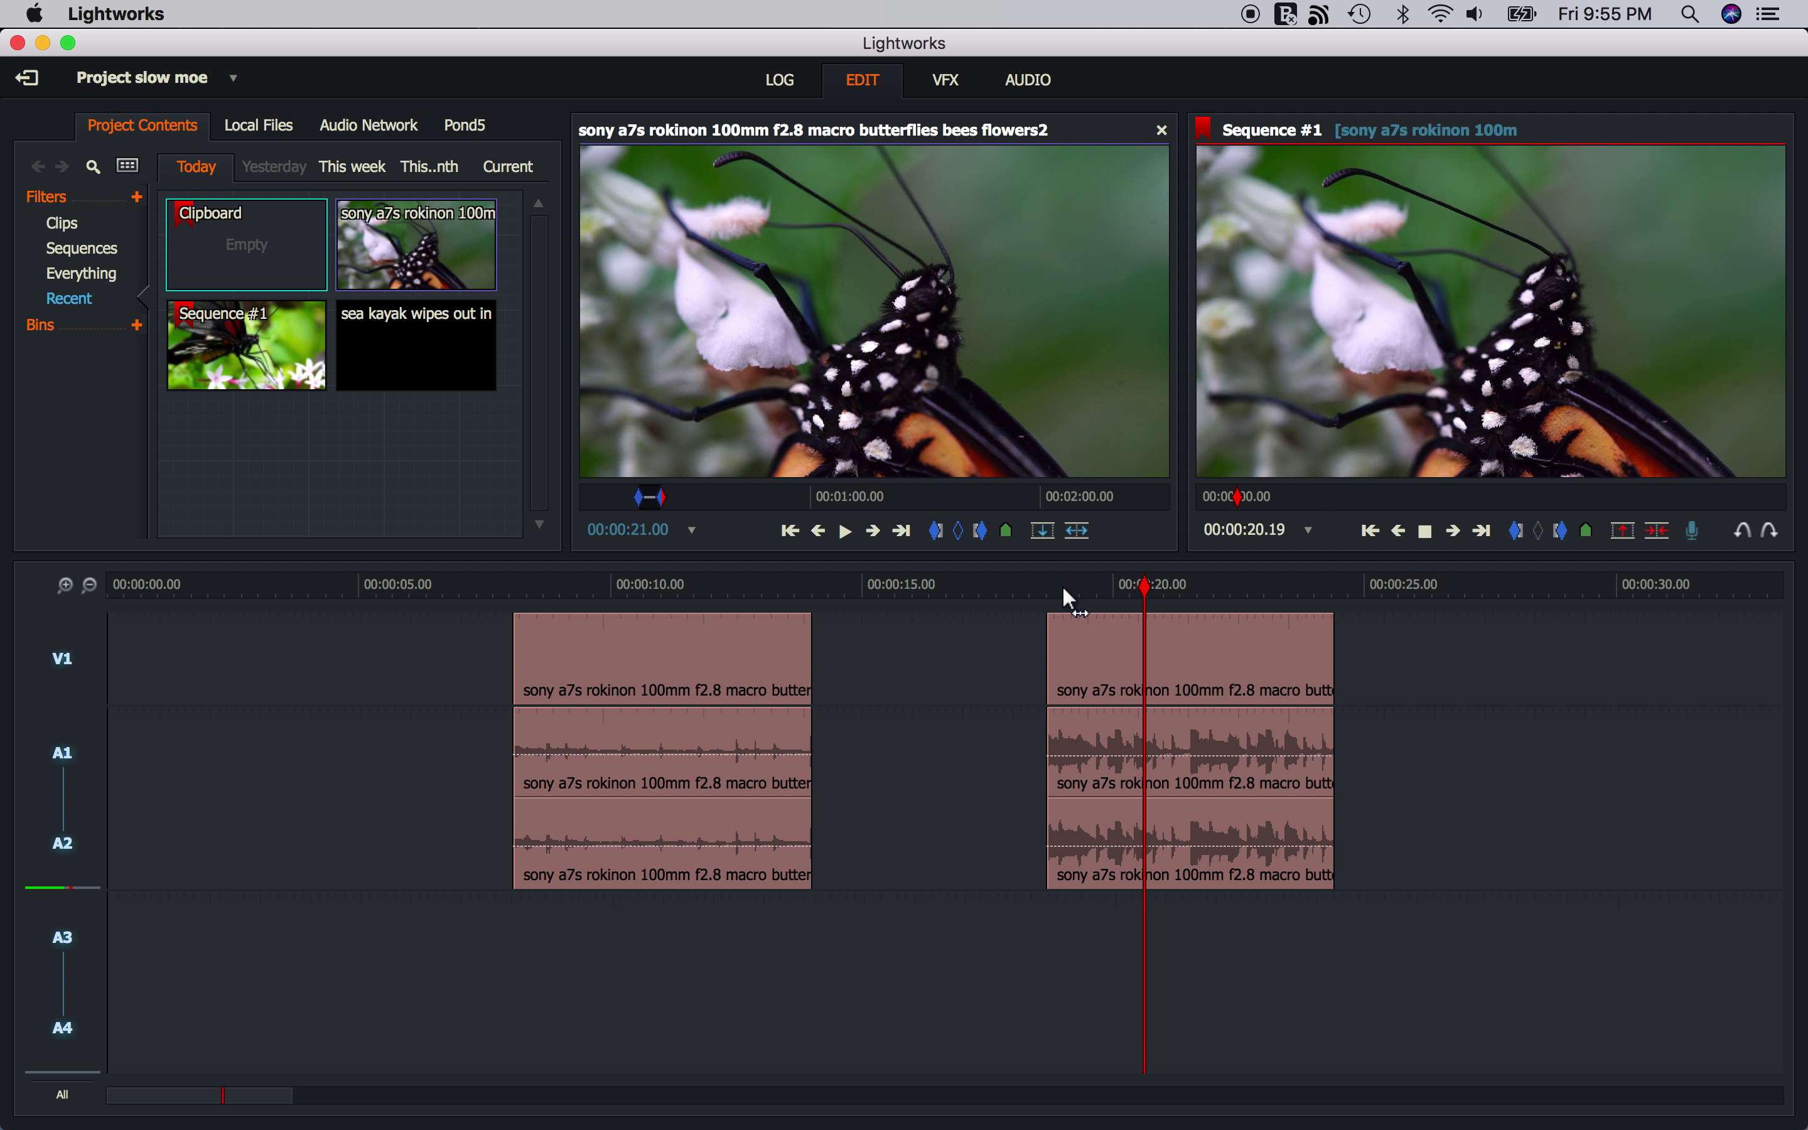
key(space)
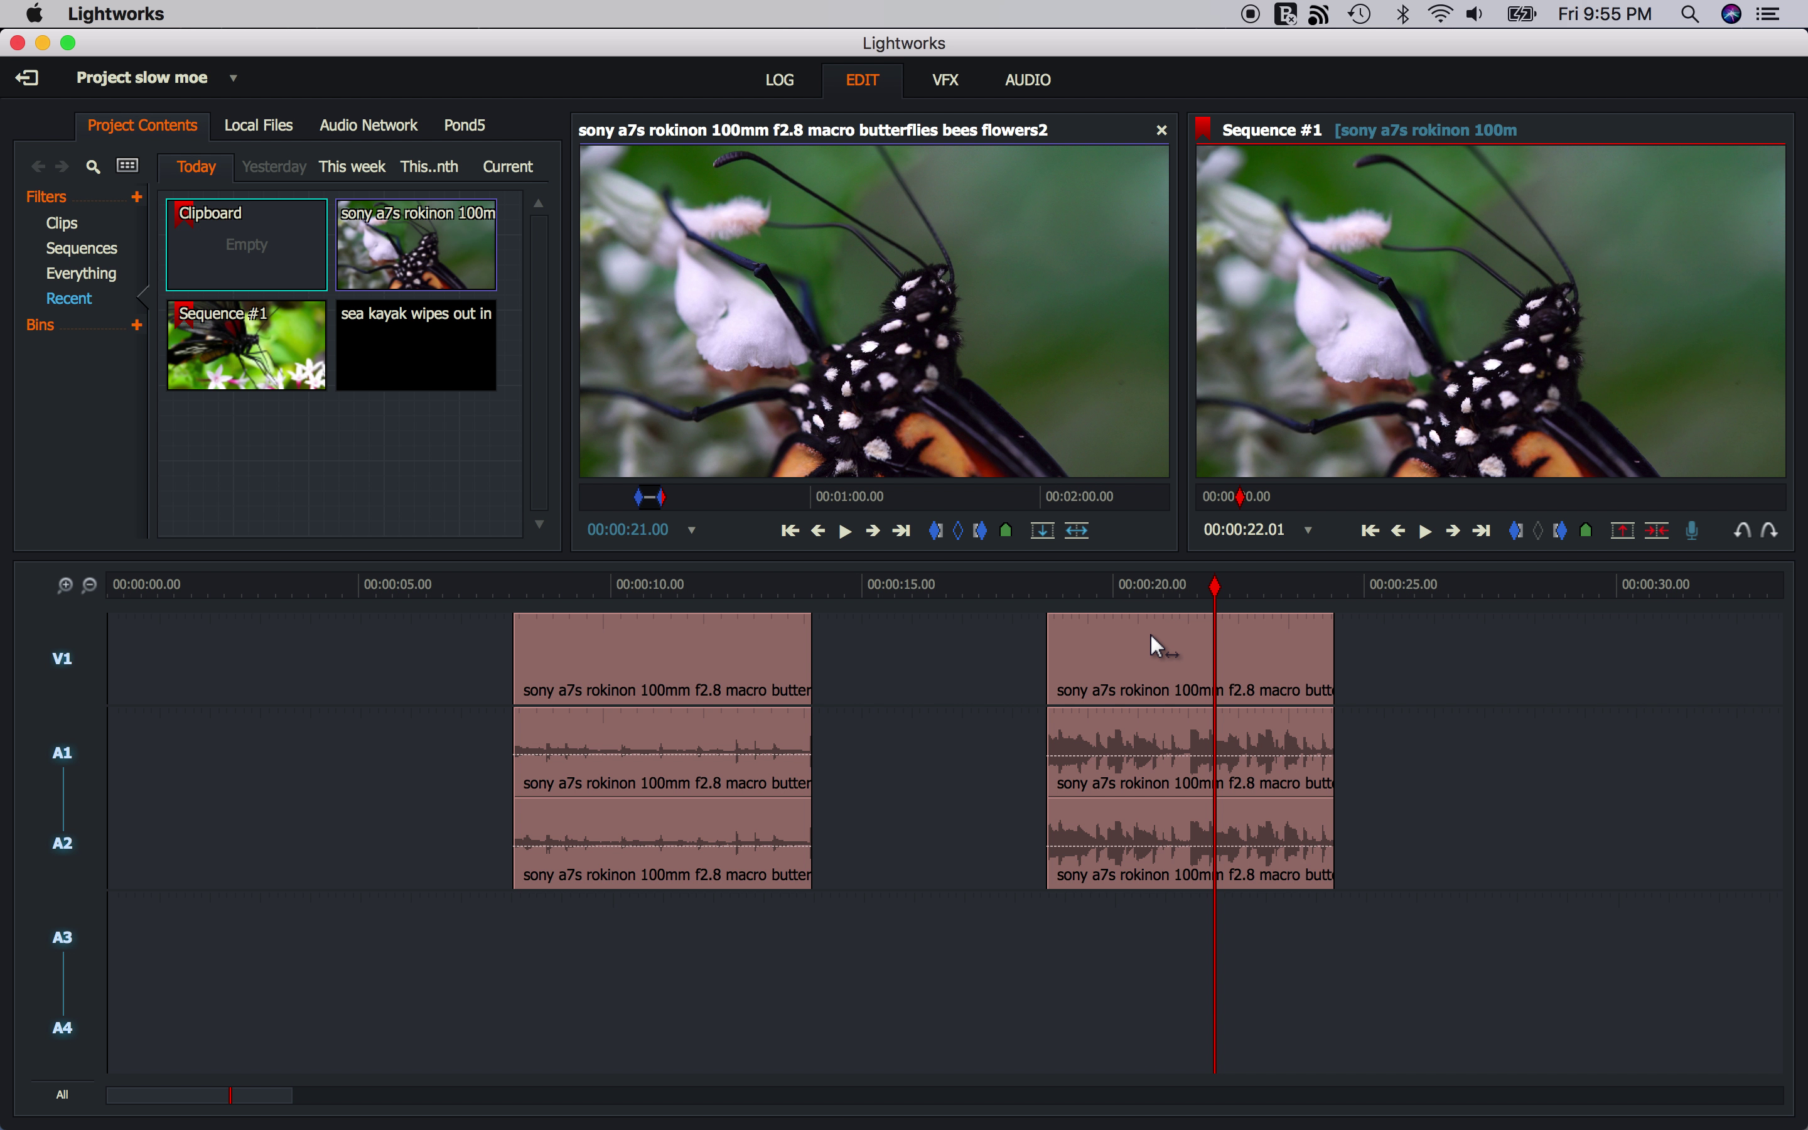
Change the second clip's segment speed to 400% using the Resize method
right_click(1155, 644)
click(1212, 837)
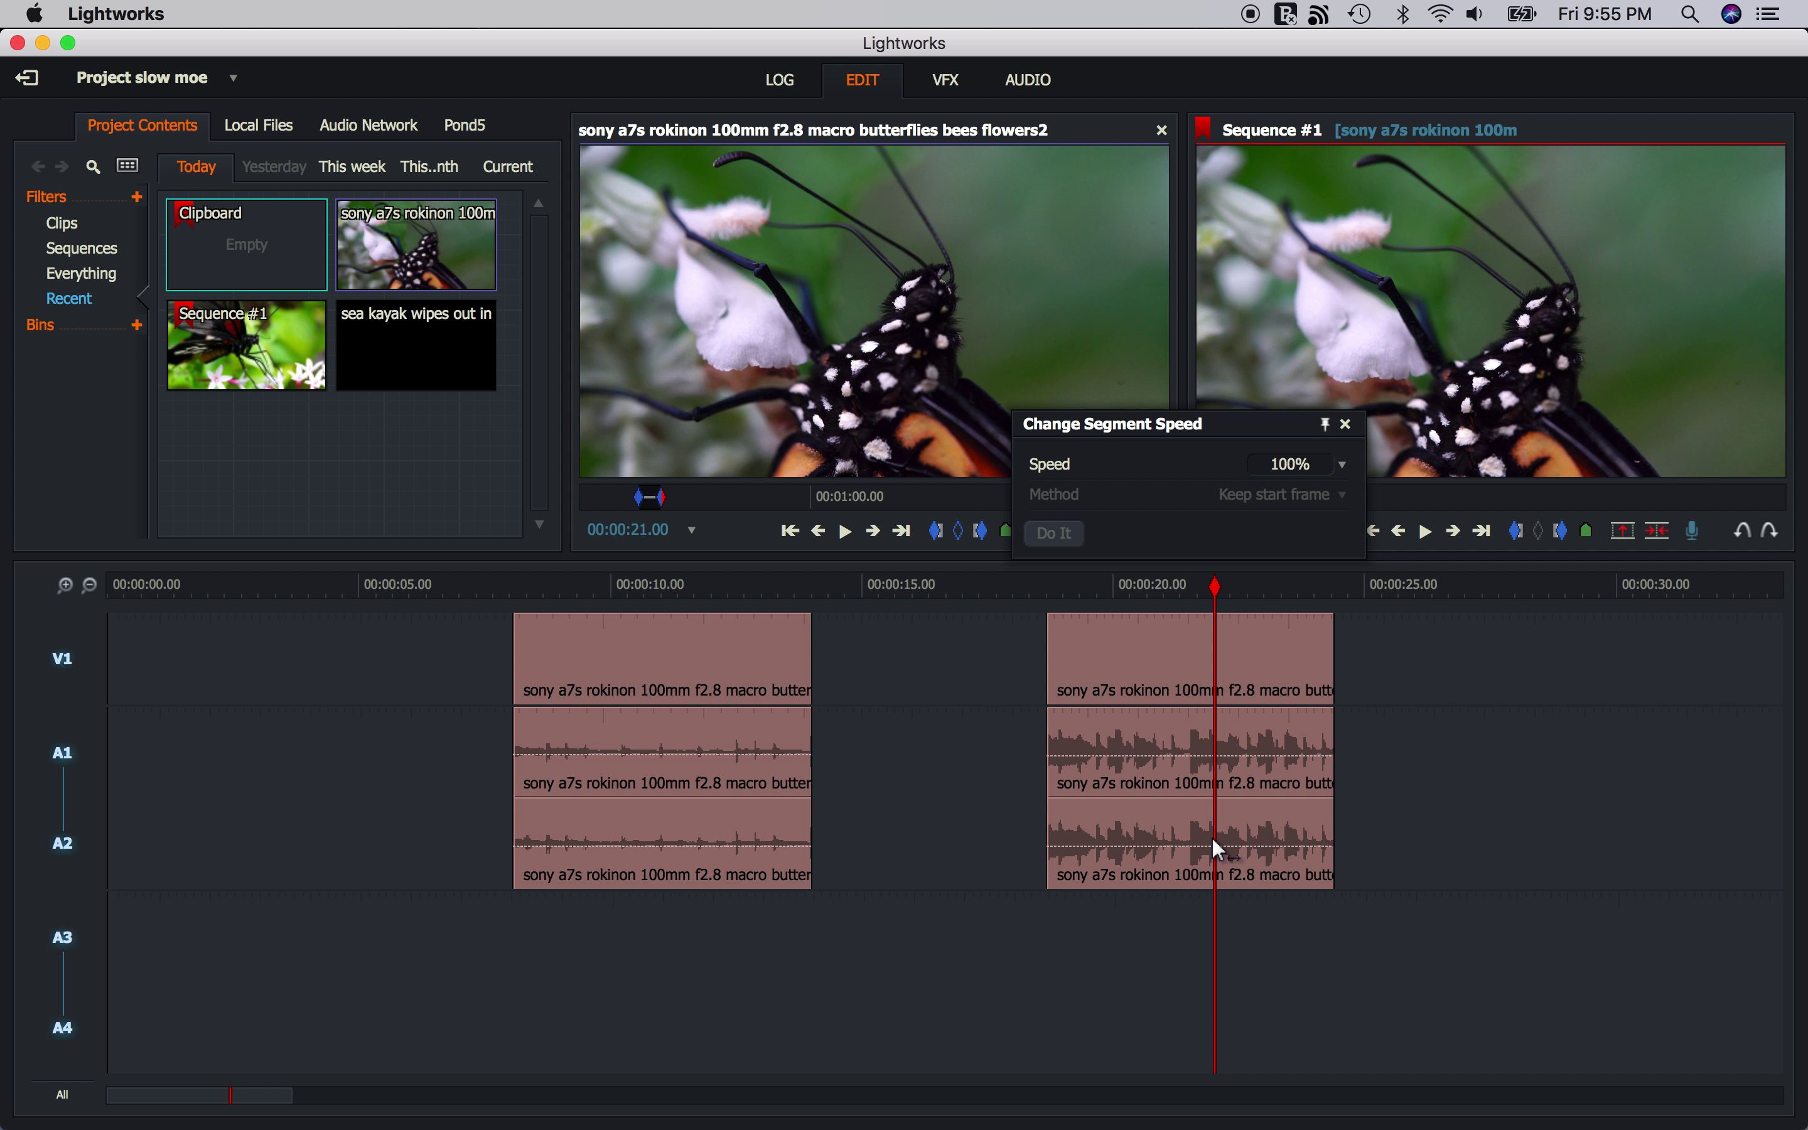
click(1345, 464)
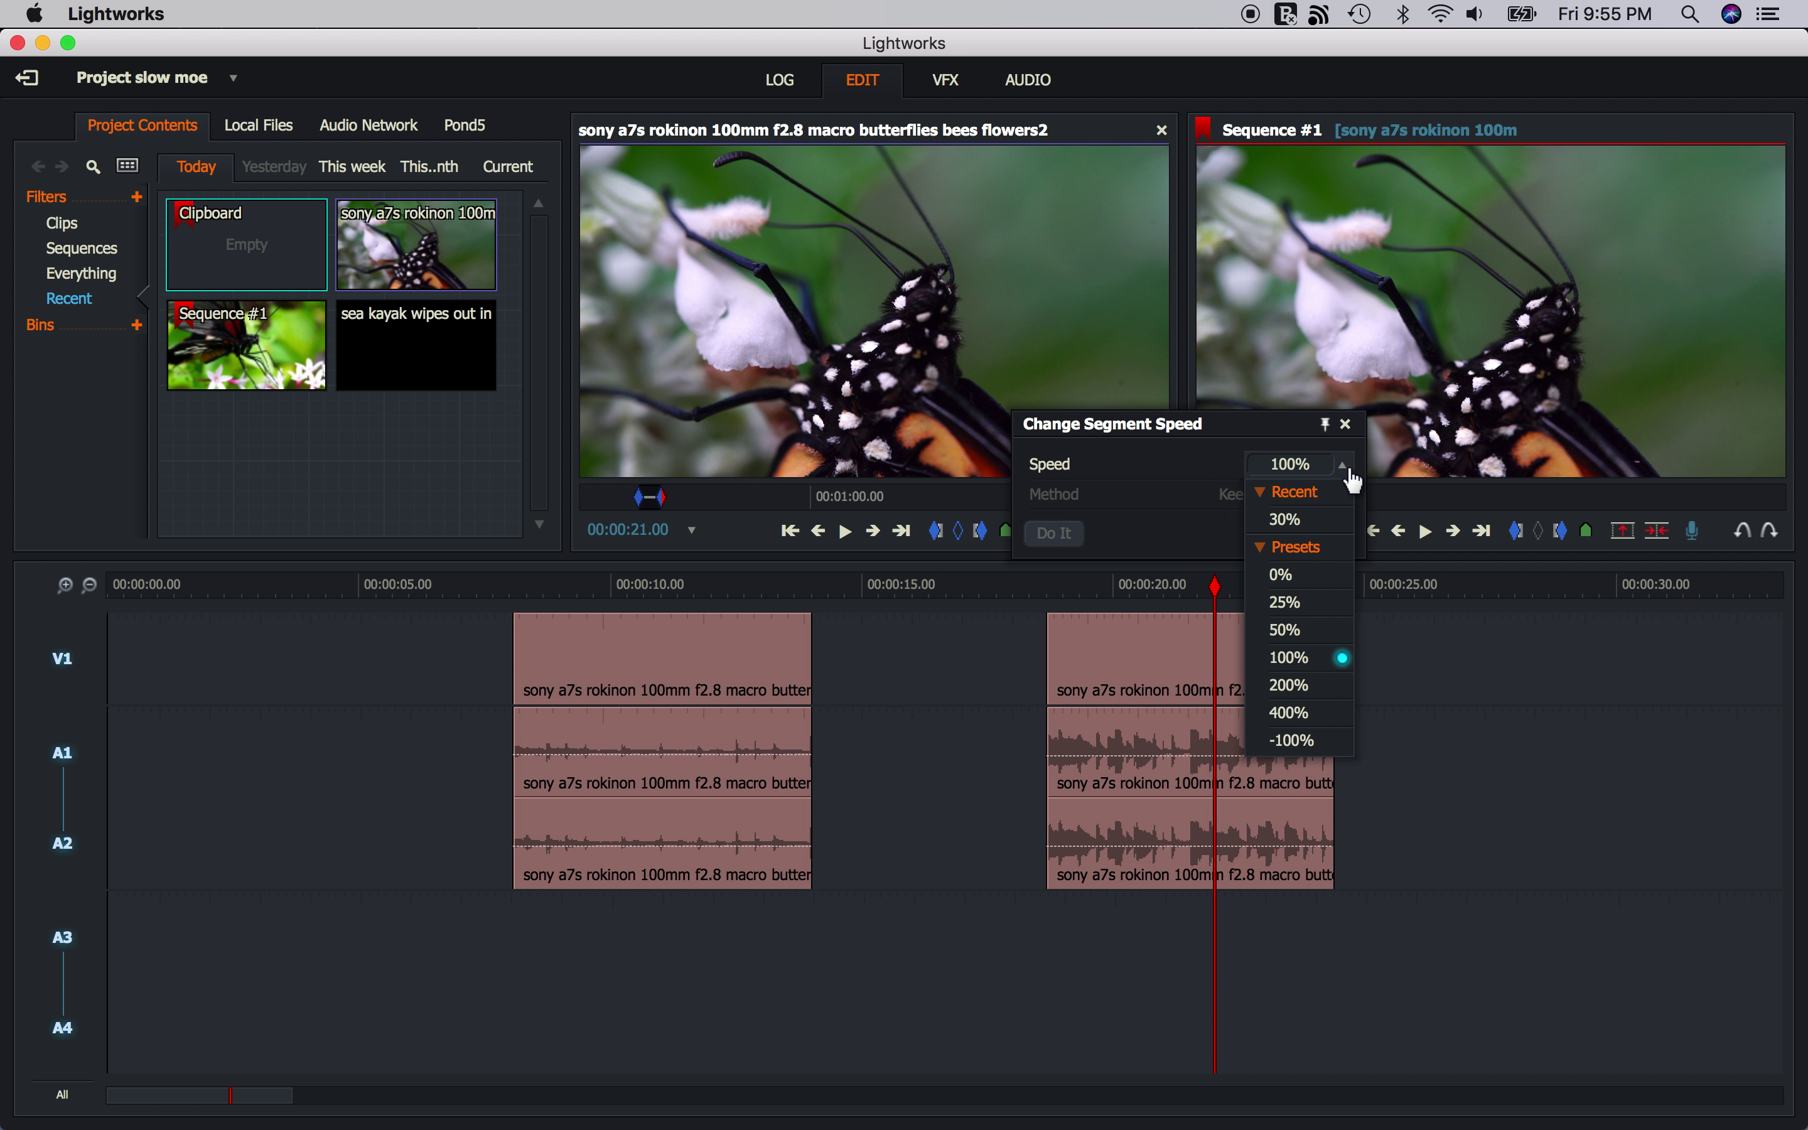
click(1304, 713)
click(1273, 498)
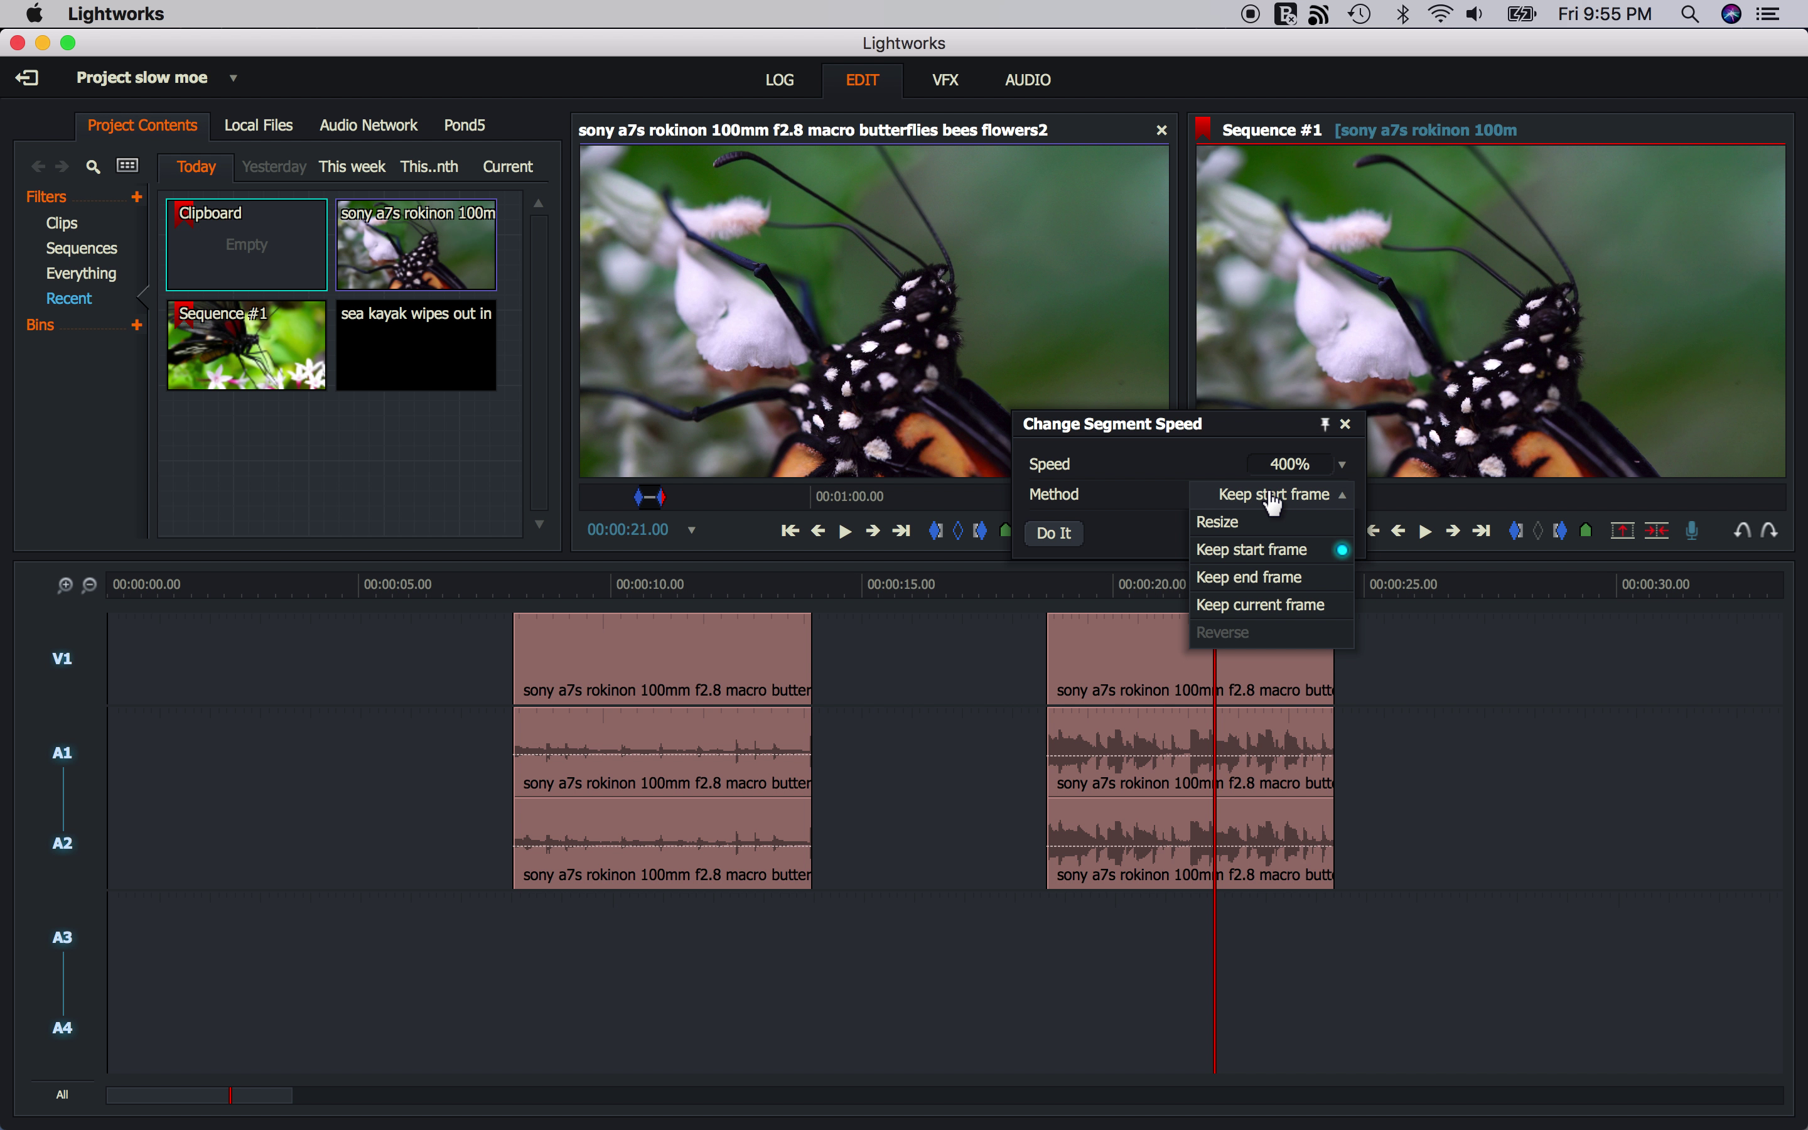
click(1253, 523)
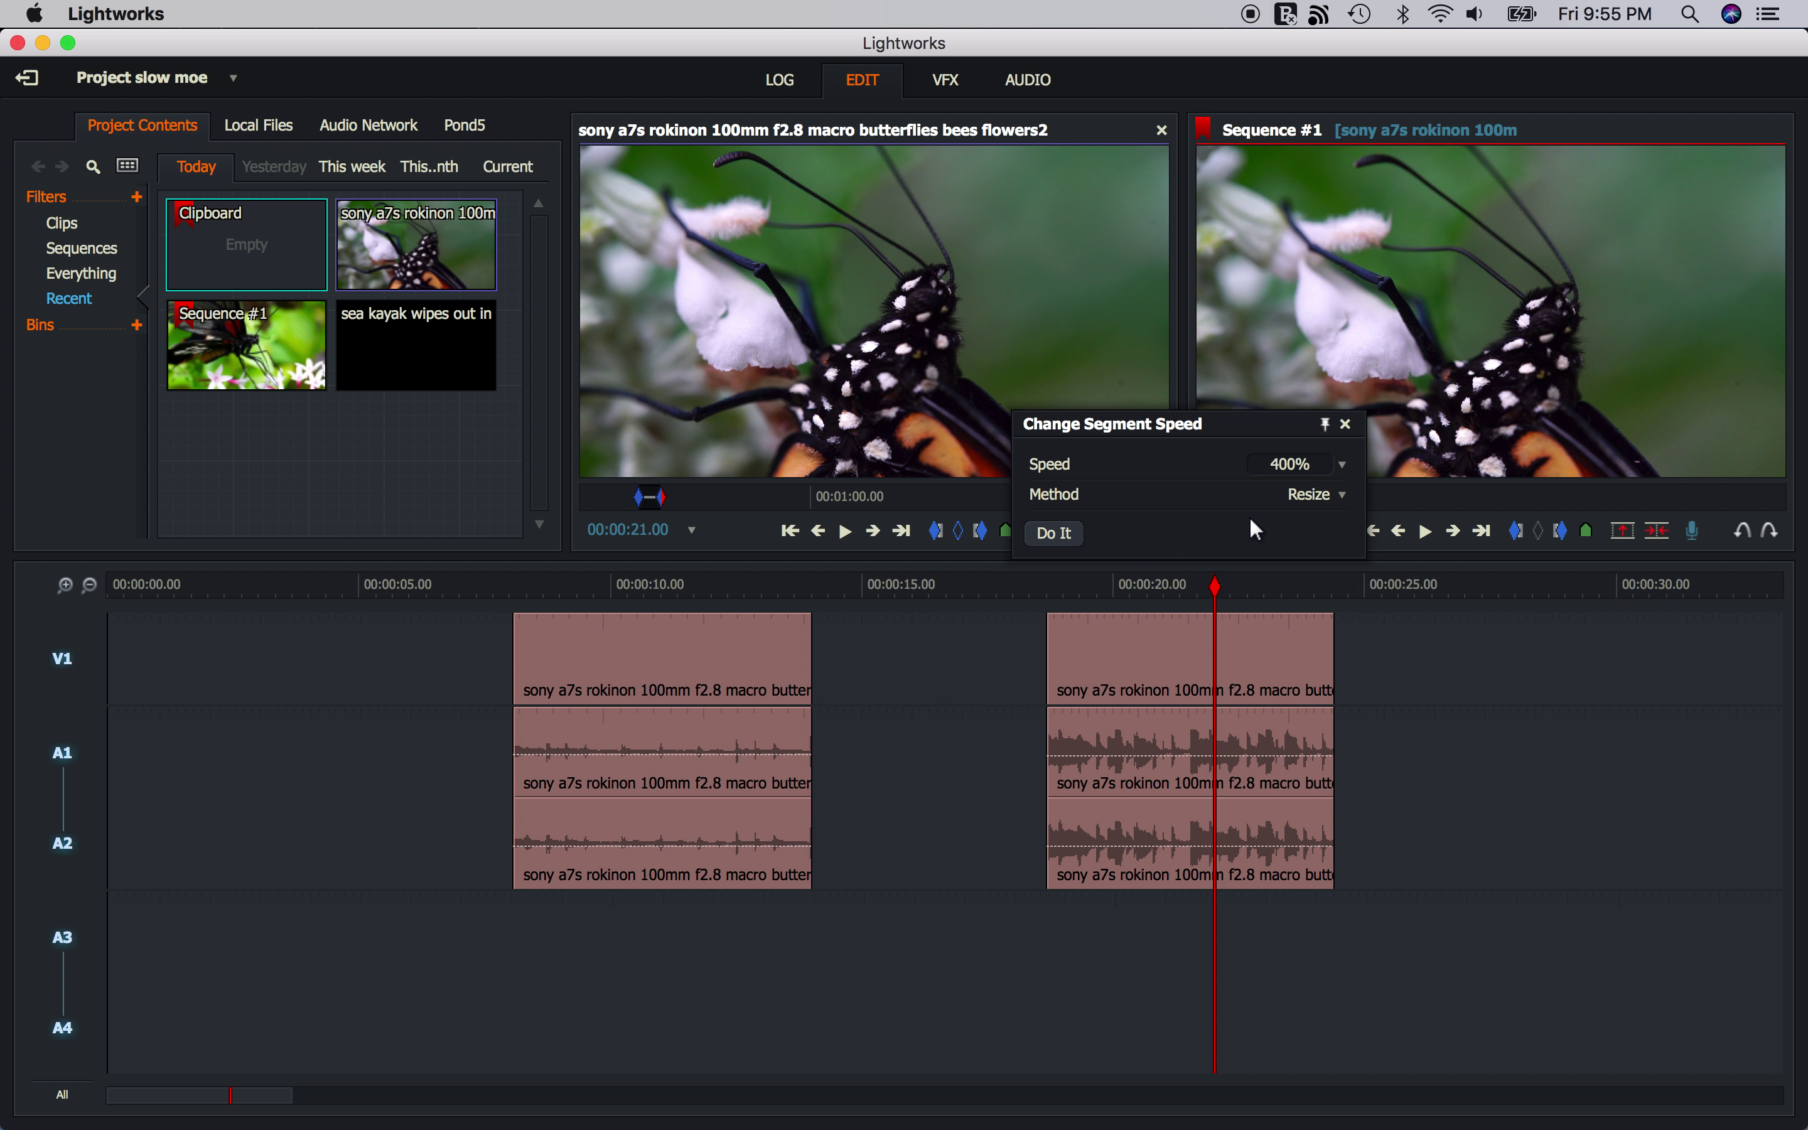
click(1057, 533)
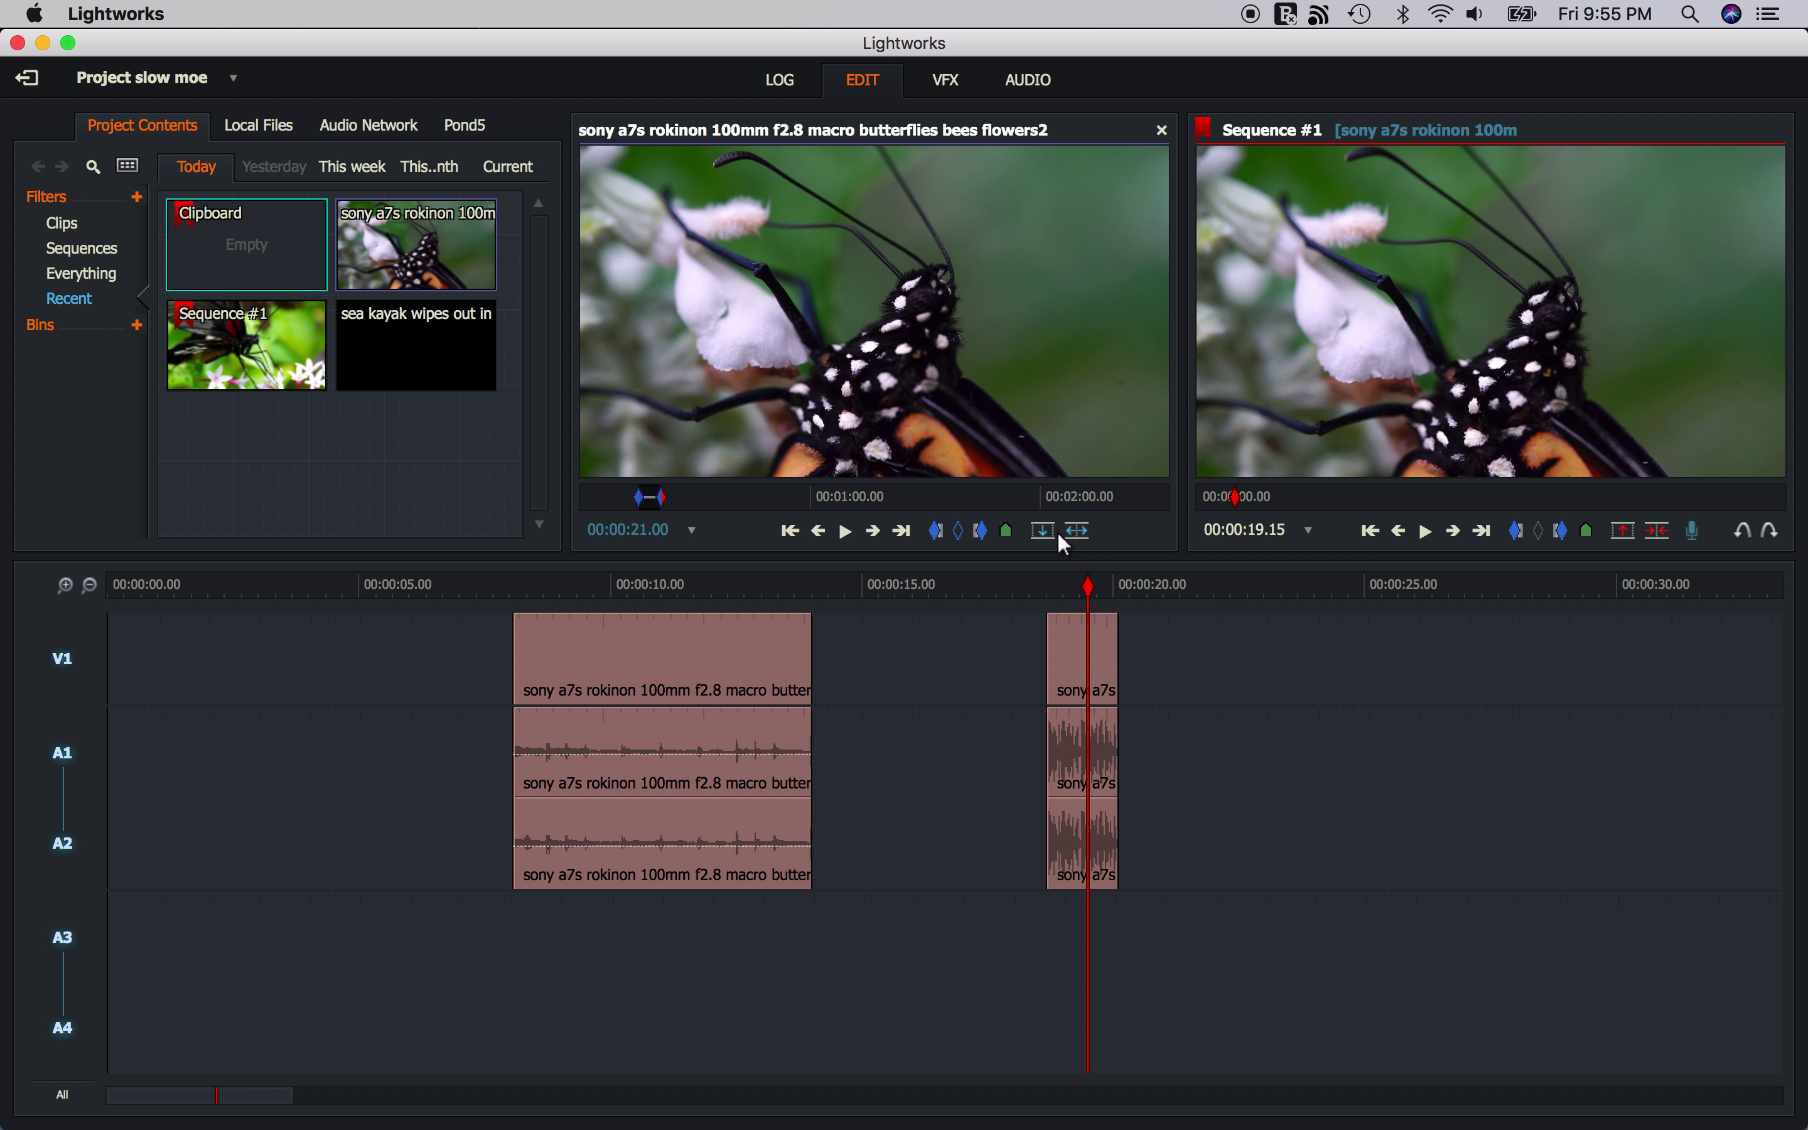
Play the sped-up second clip from its start twice, then undo its 400% speed change
click(1046, 583)
key(space)
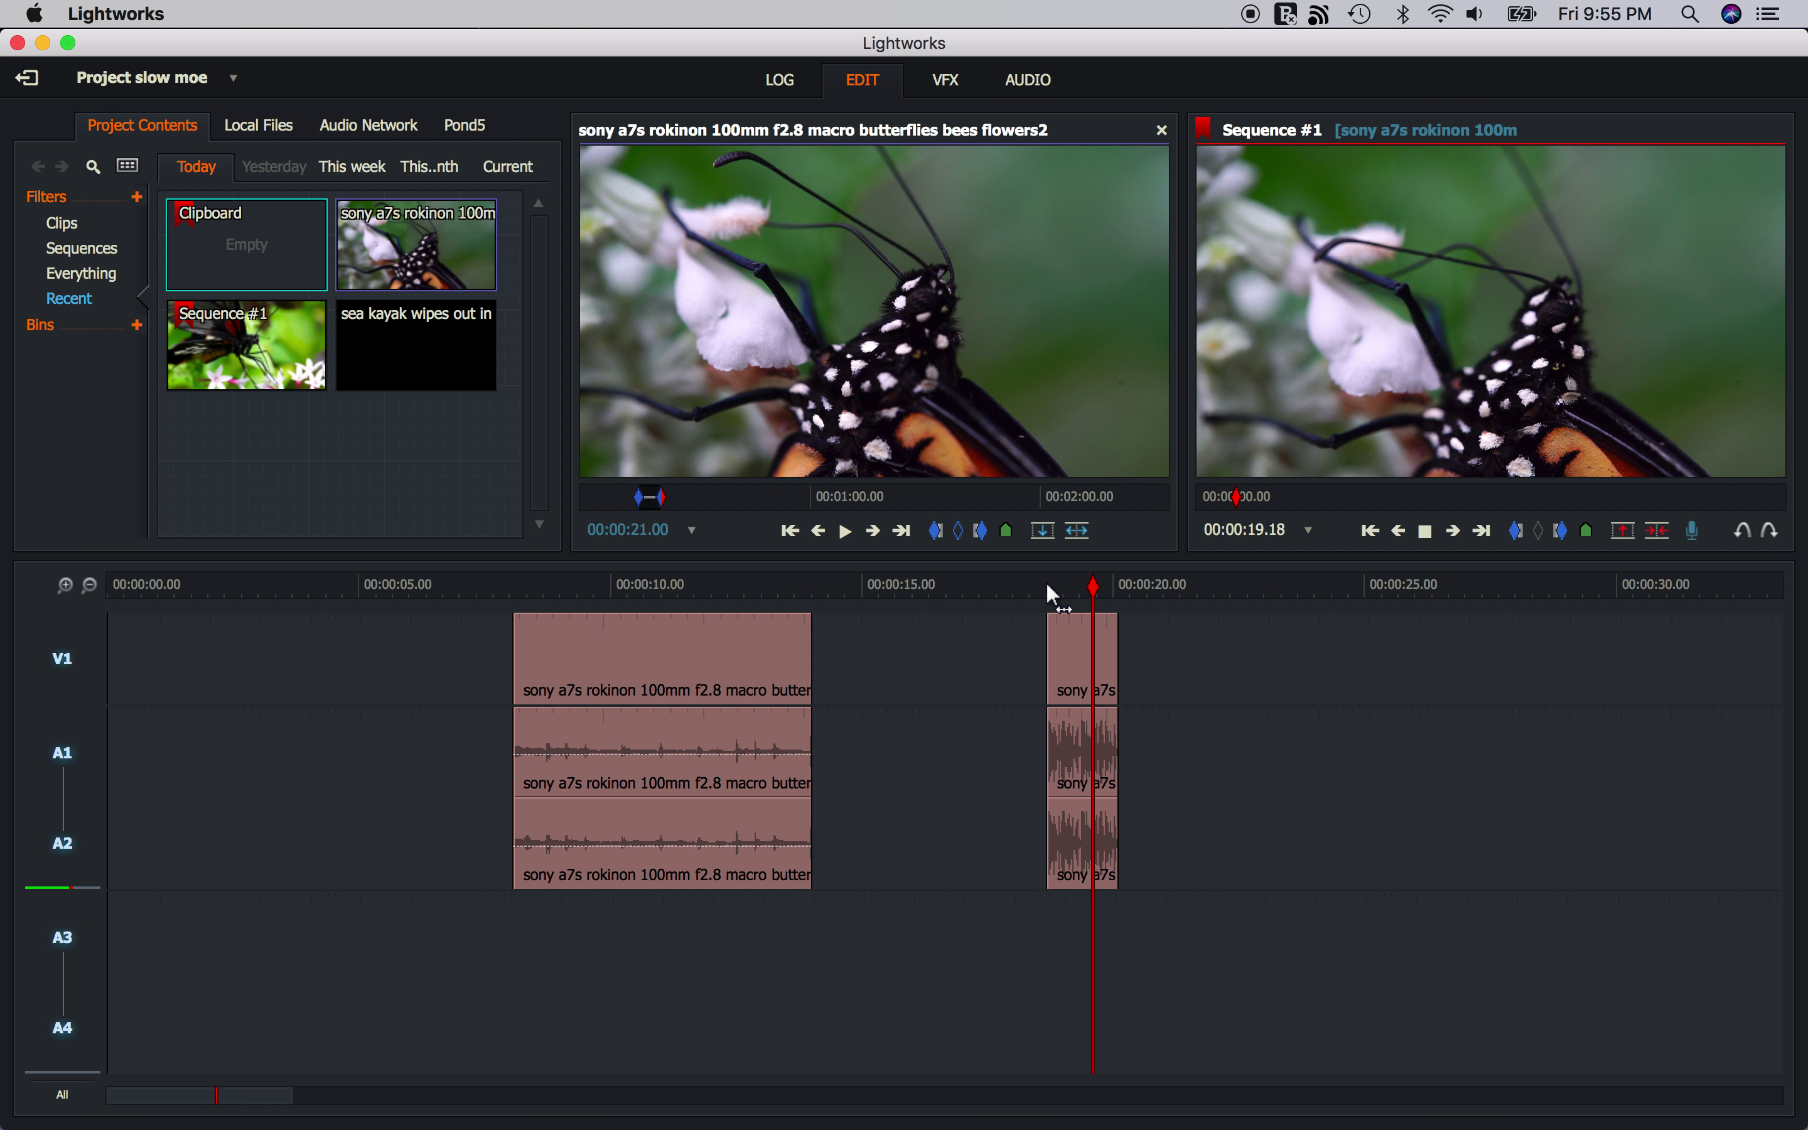
click(1047, 586)
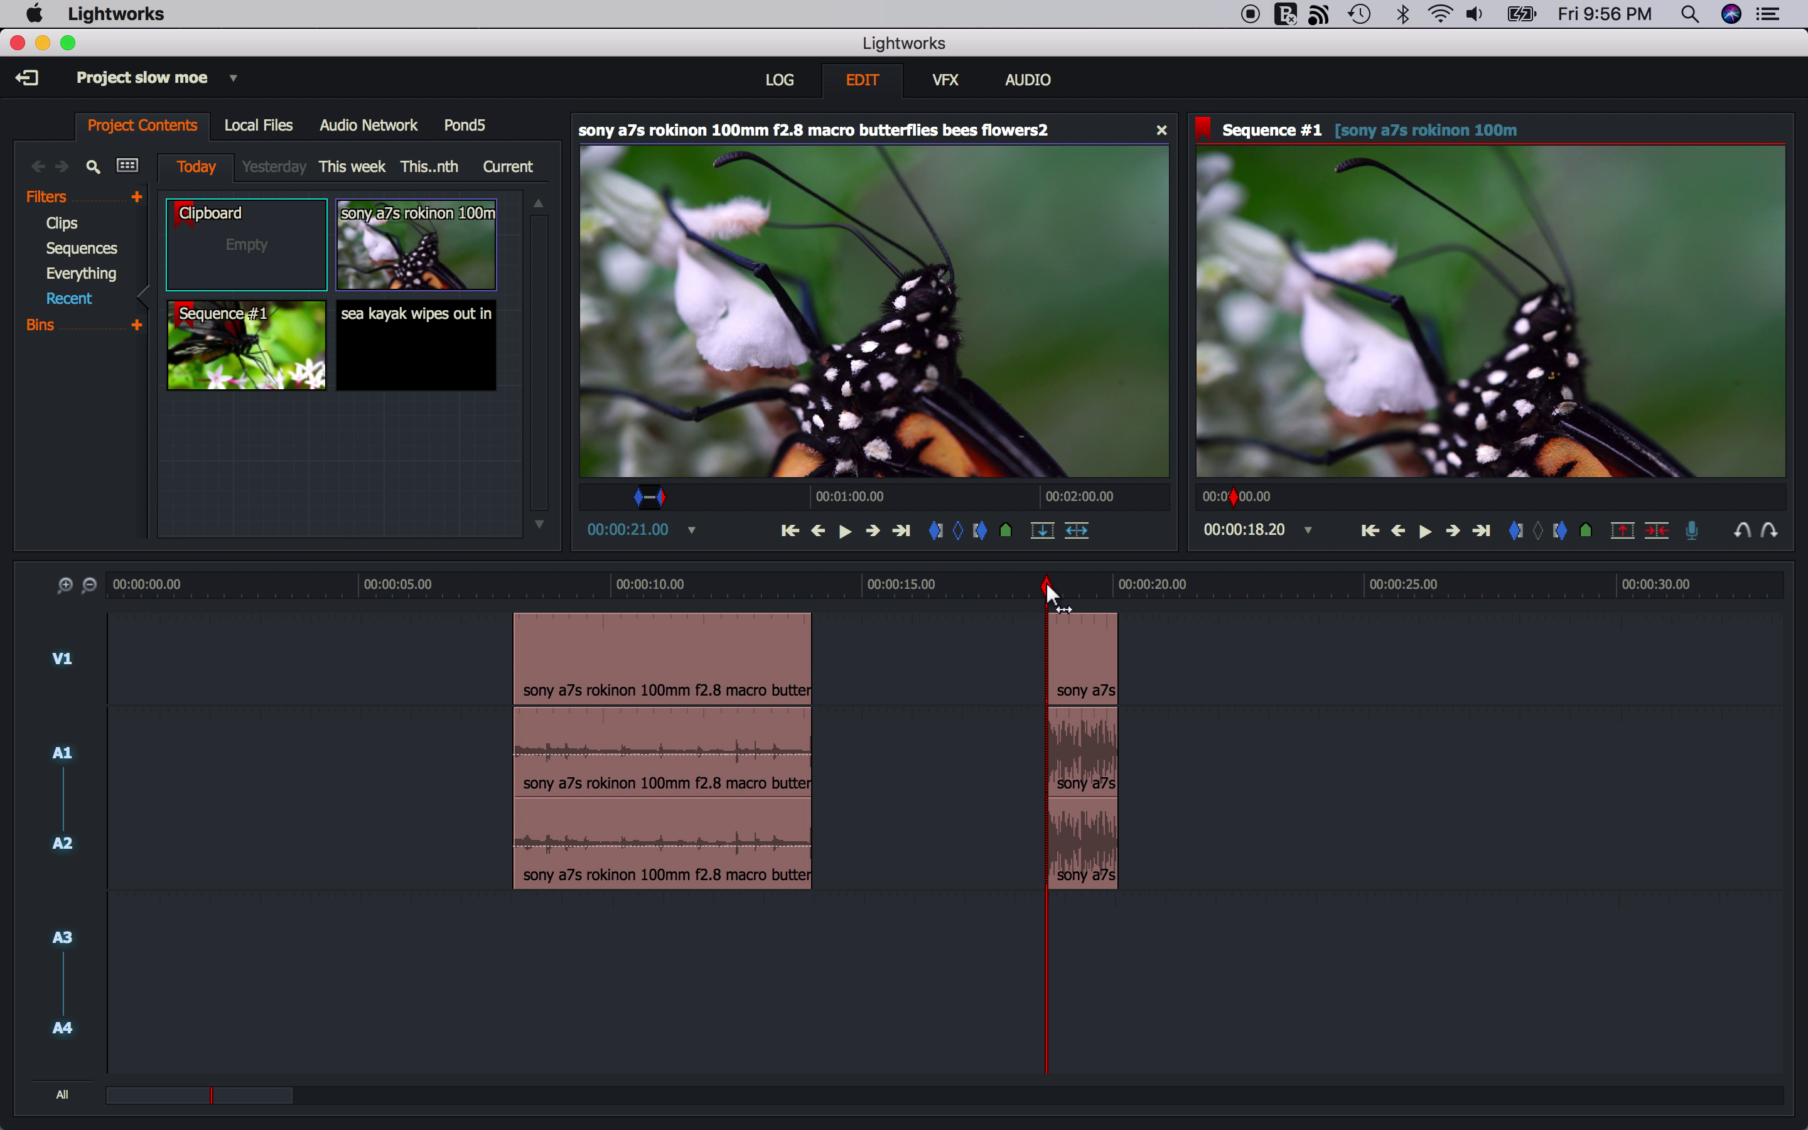
key(space)
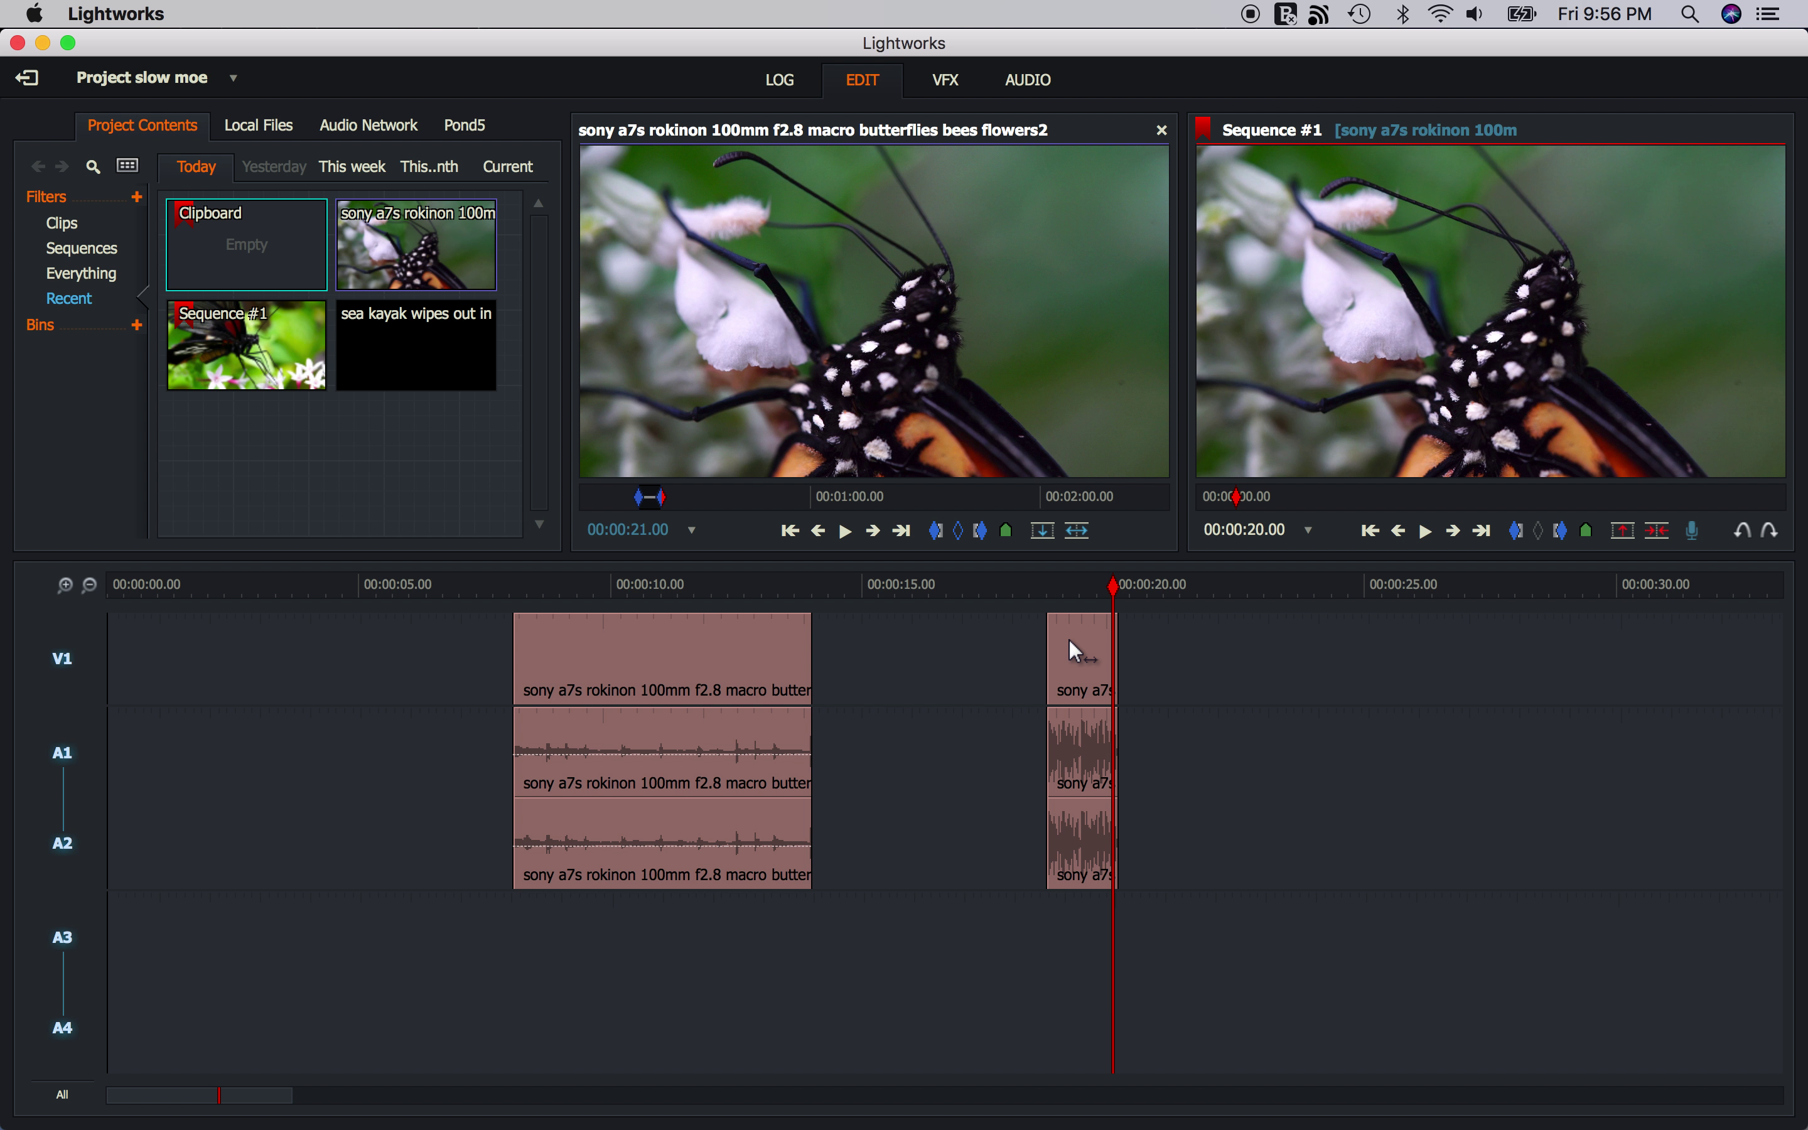
click(1743, 531)
Change the second clip's segment speed to 400% using the Keep start frame method
right_click(1126, 646)
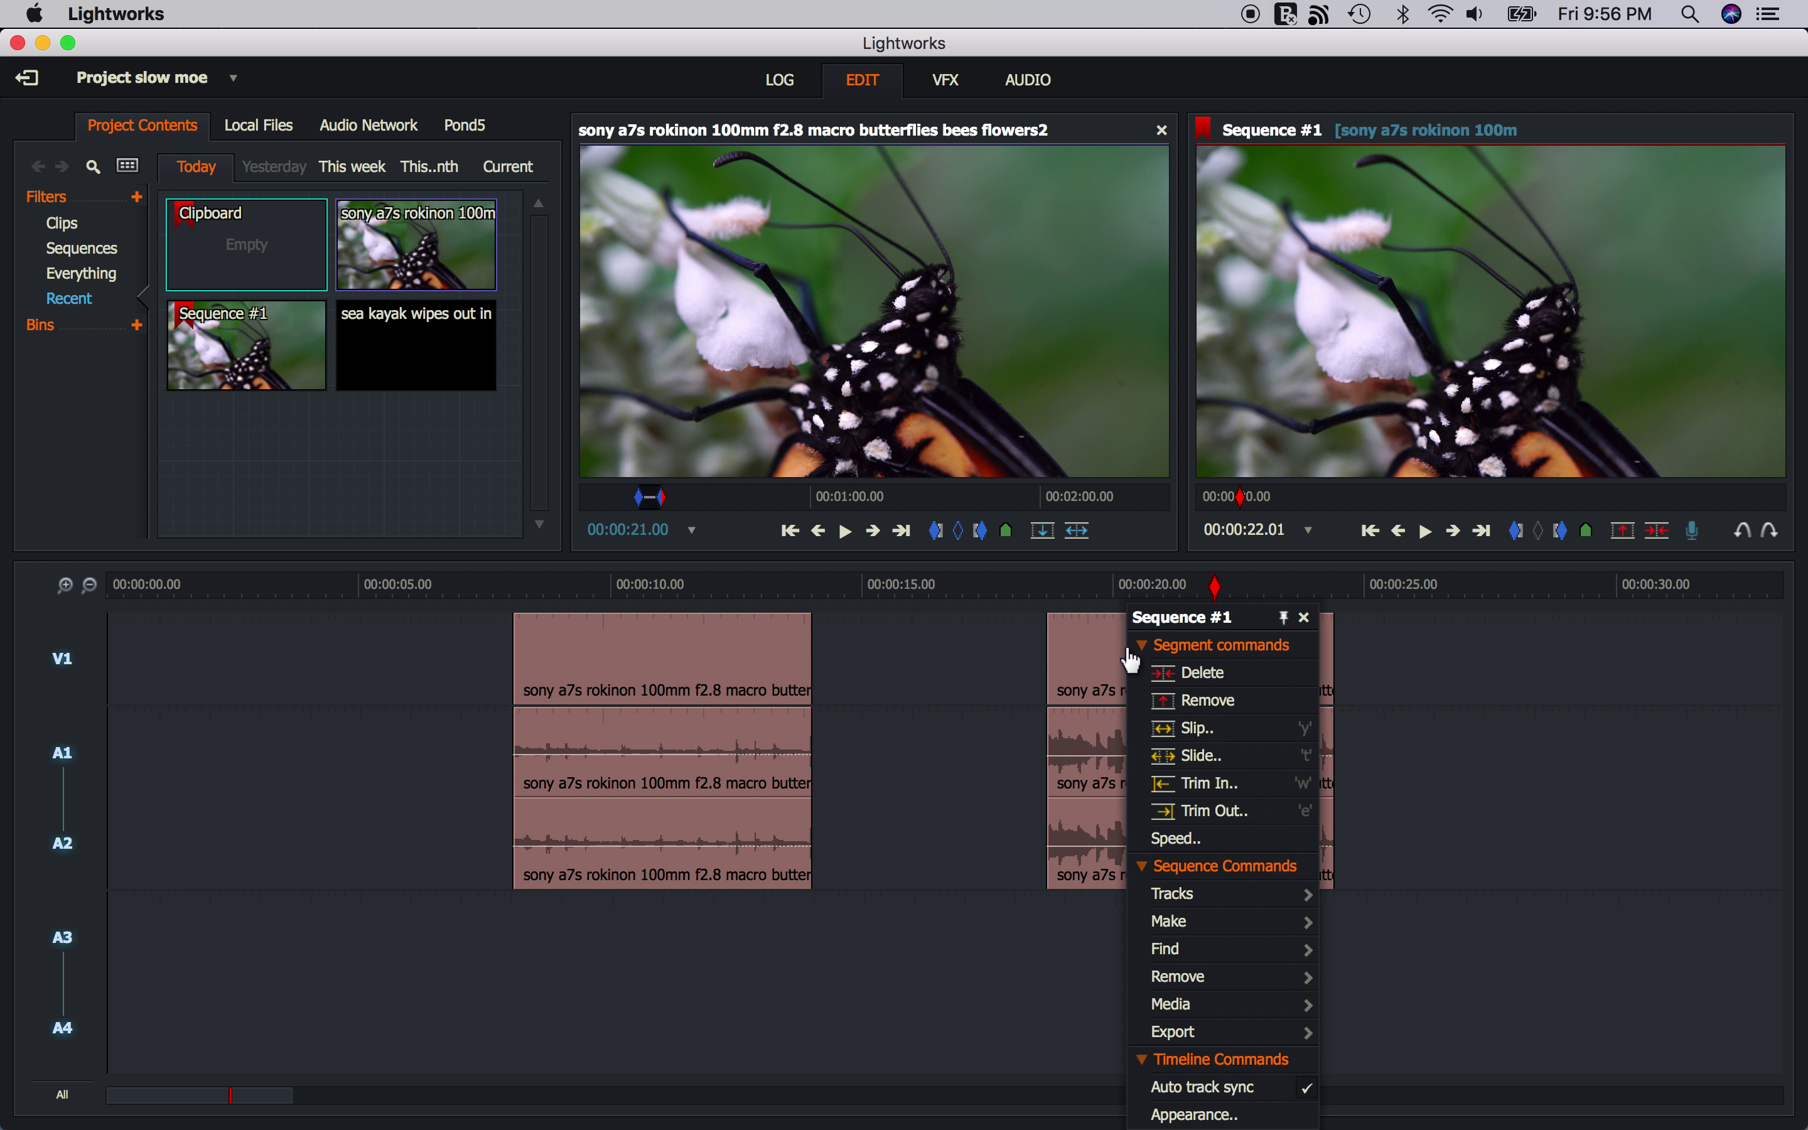
click(1210, 835)
click(1278, 464)
text(400)
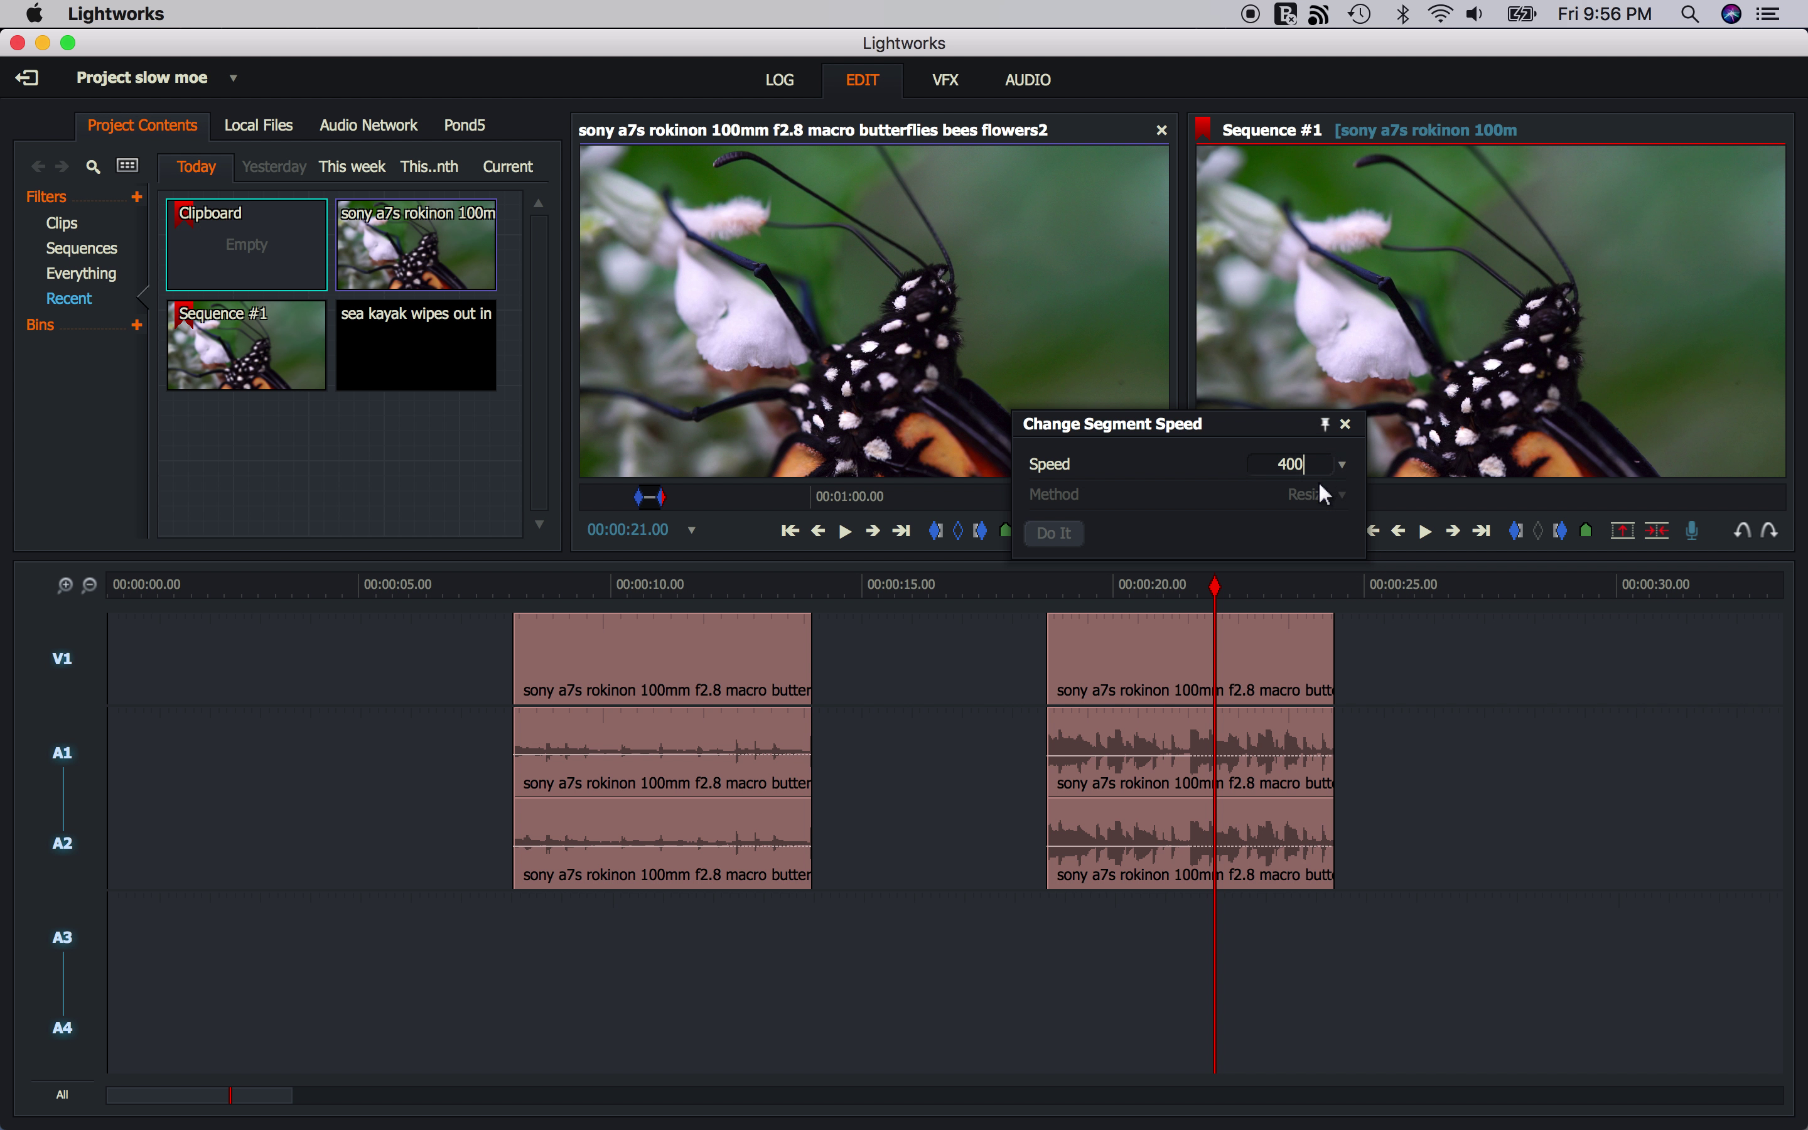
click(1325, 495)
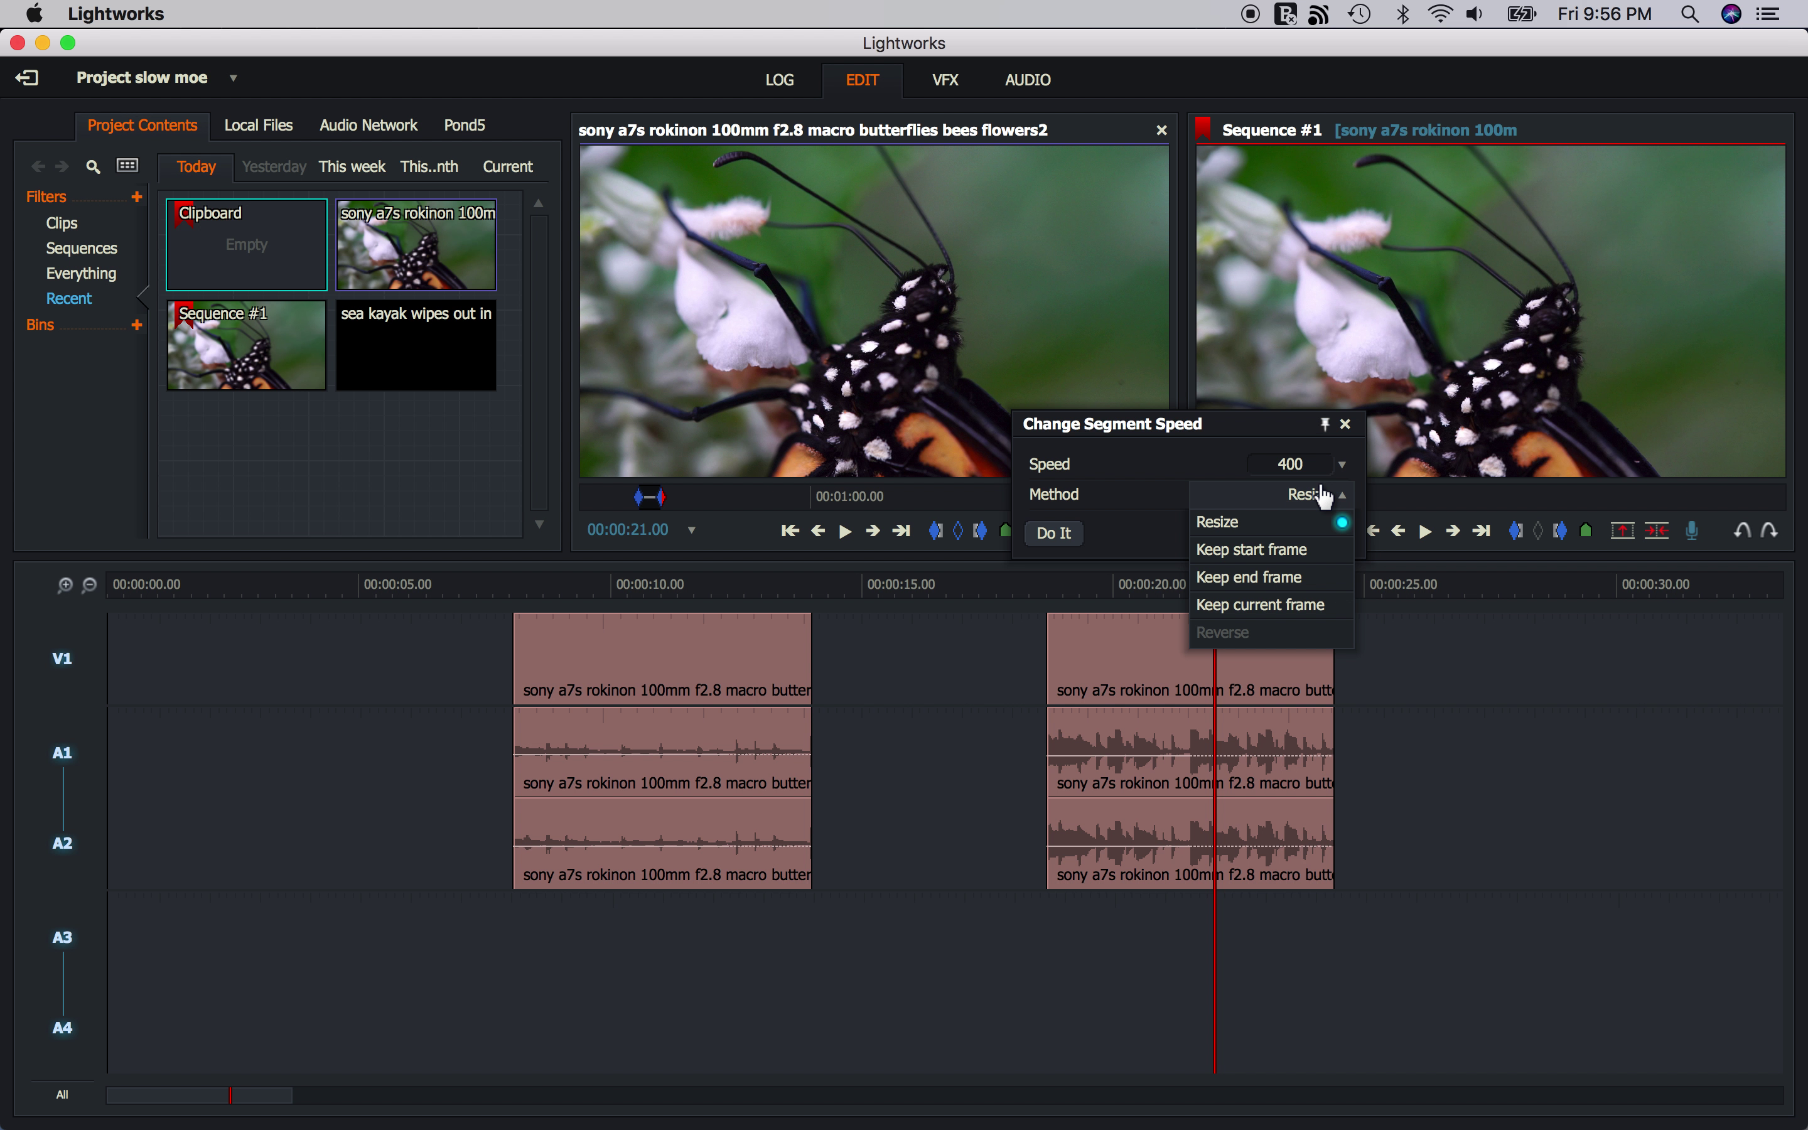
click(1274, 548)
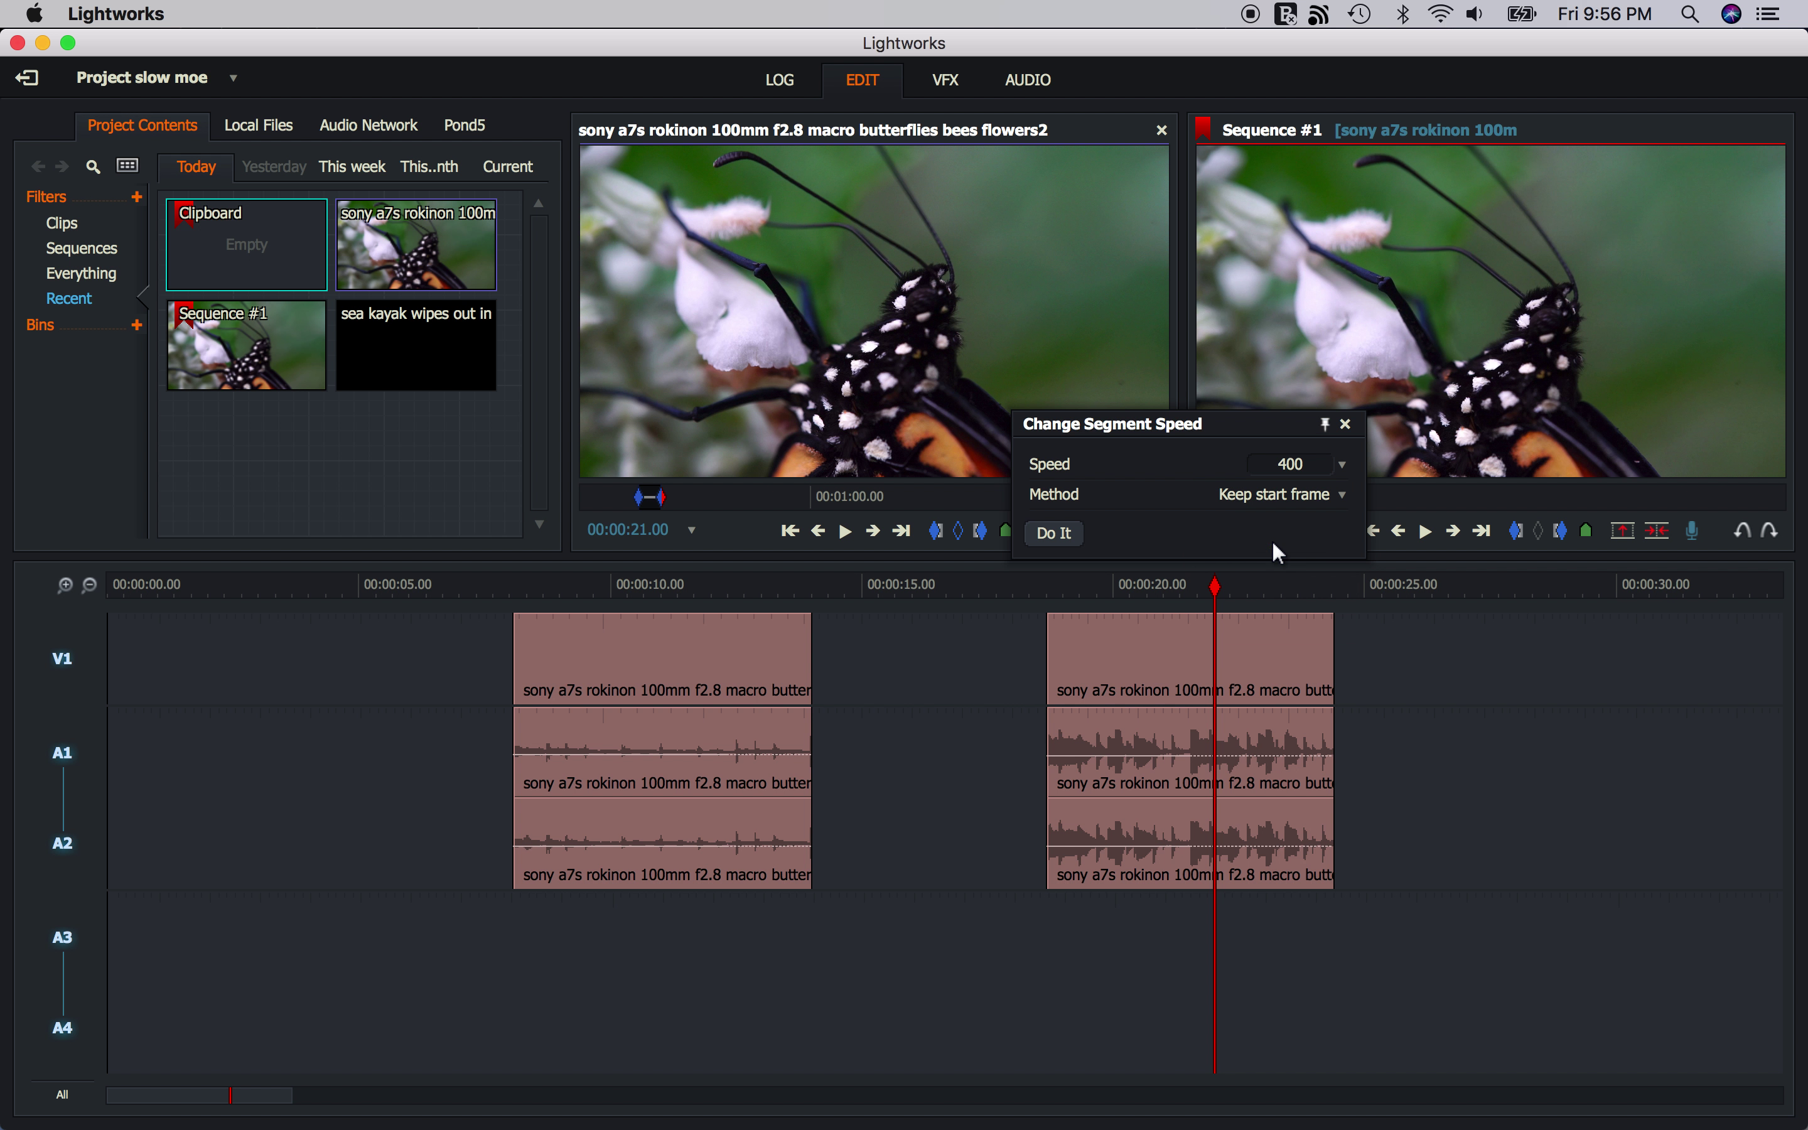
click(1069, 548)
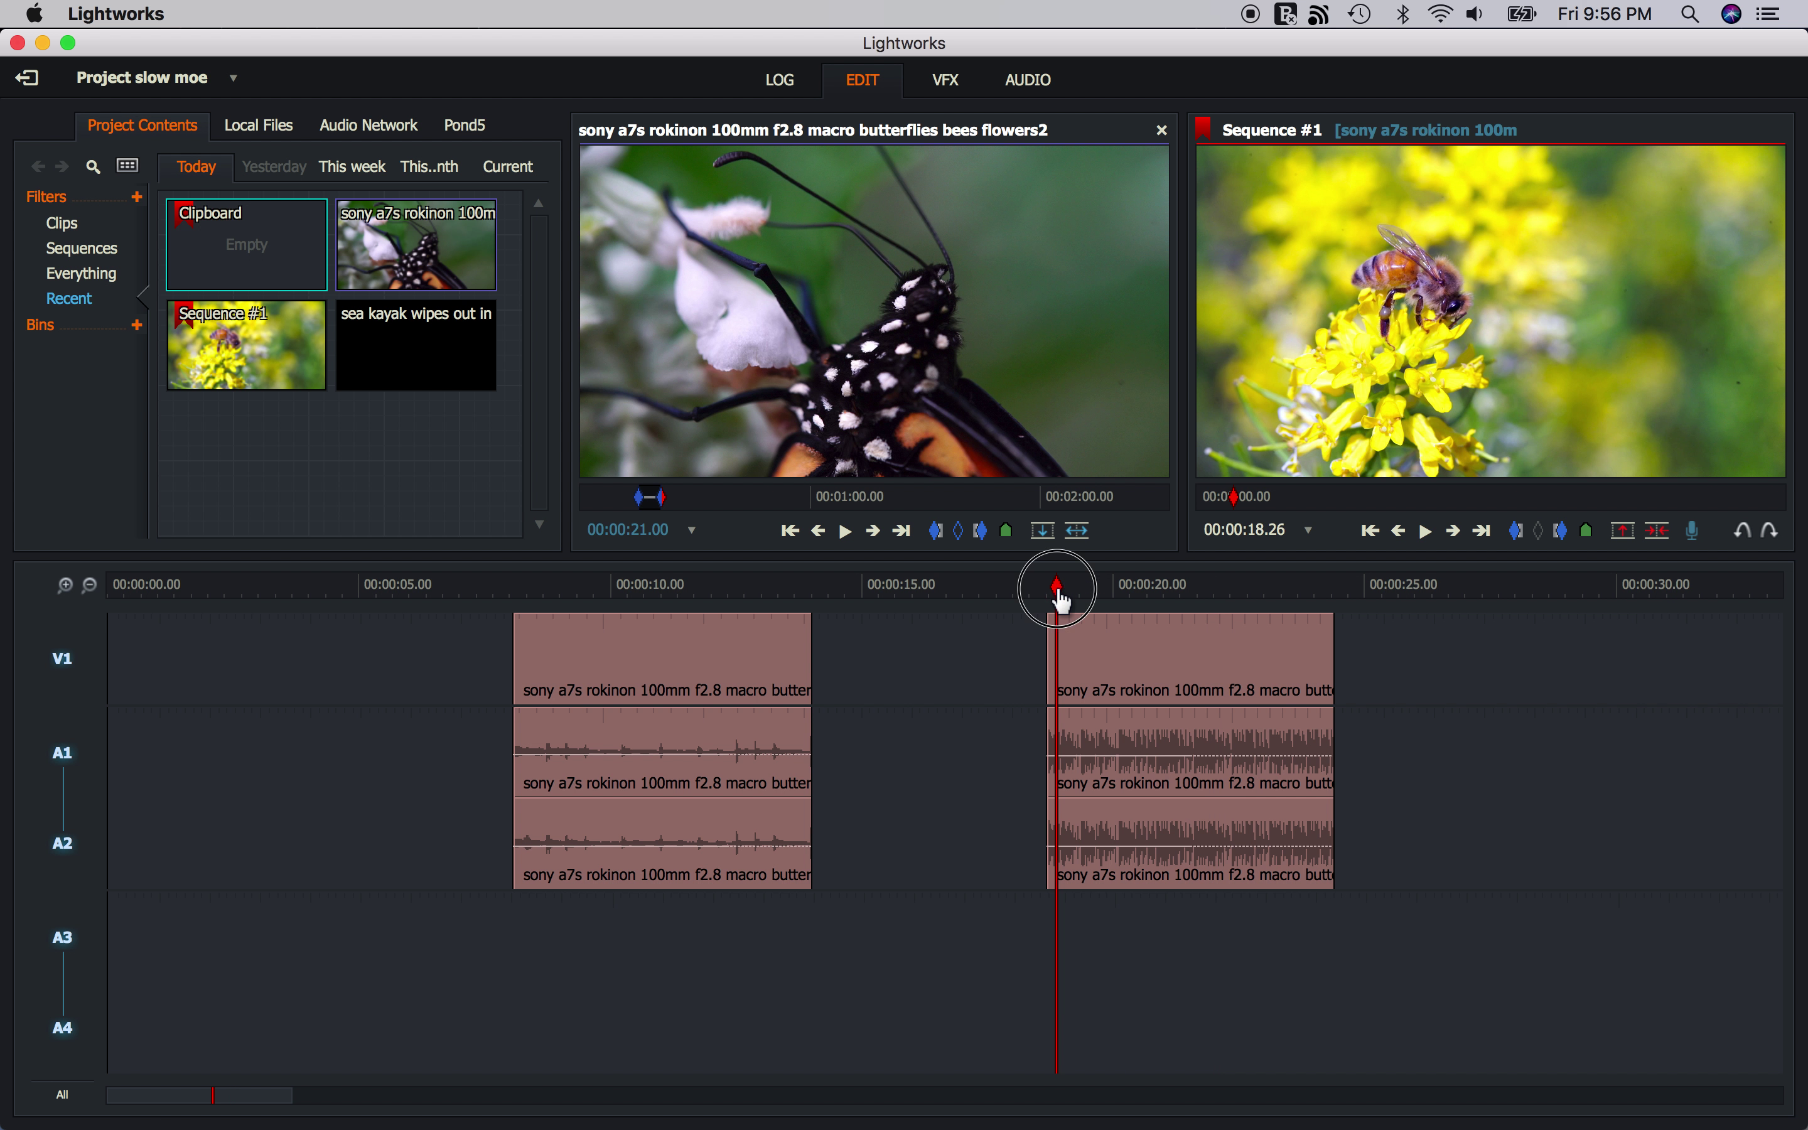
Play the second clip from near its start to preview the 400% speed, then undo the speed change
click(1058, 587)
key(space)
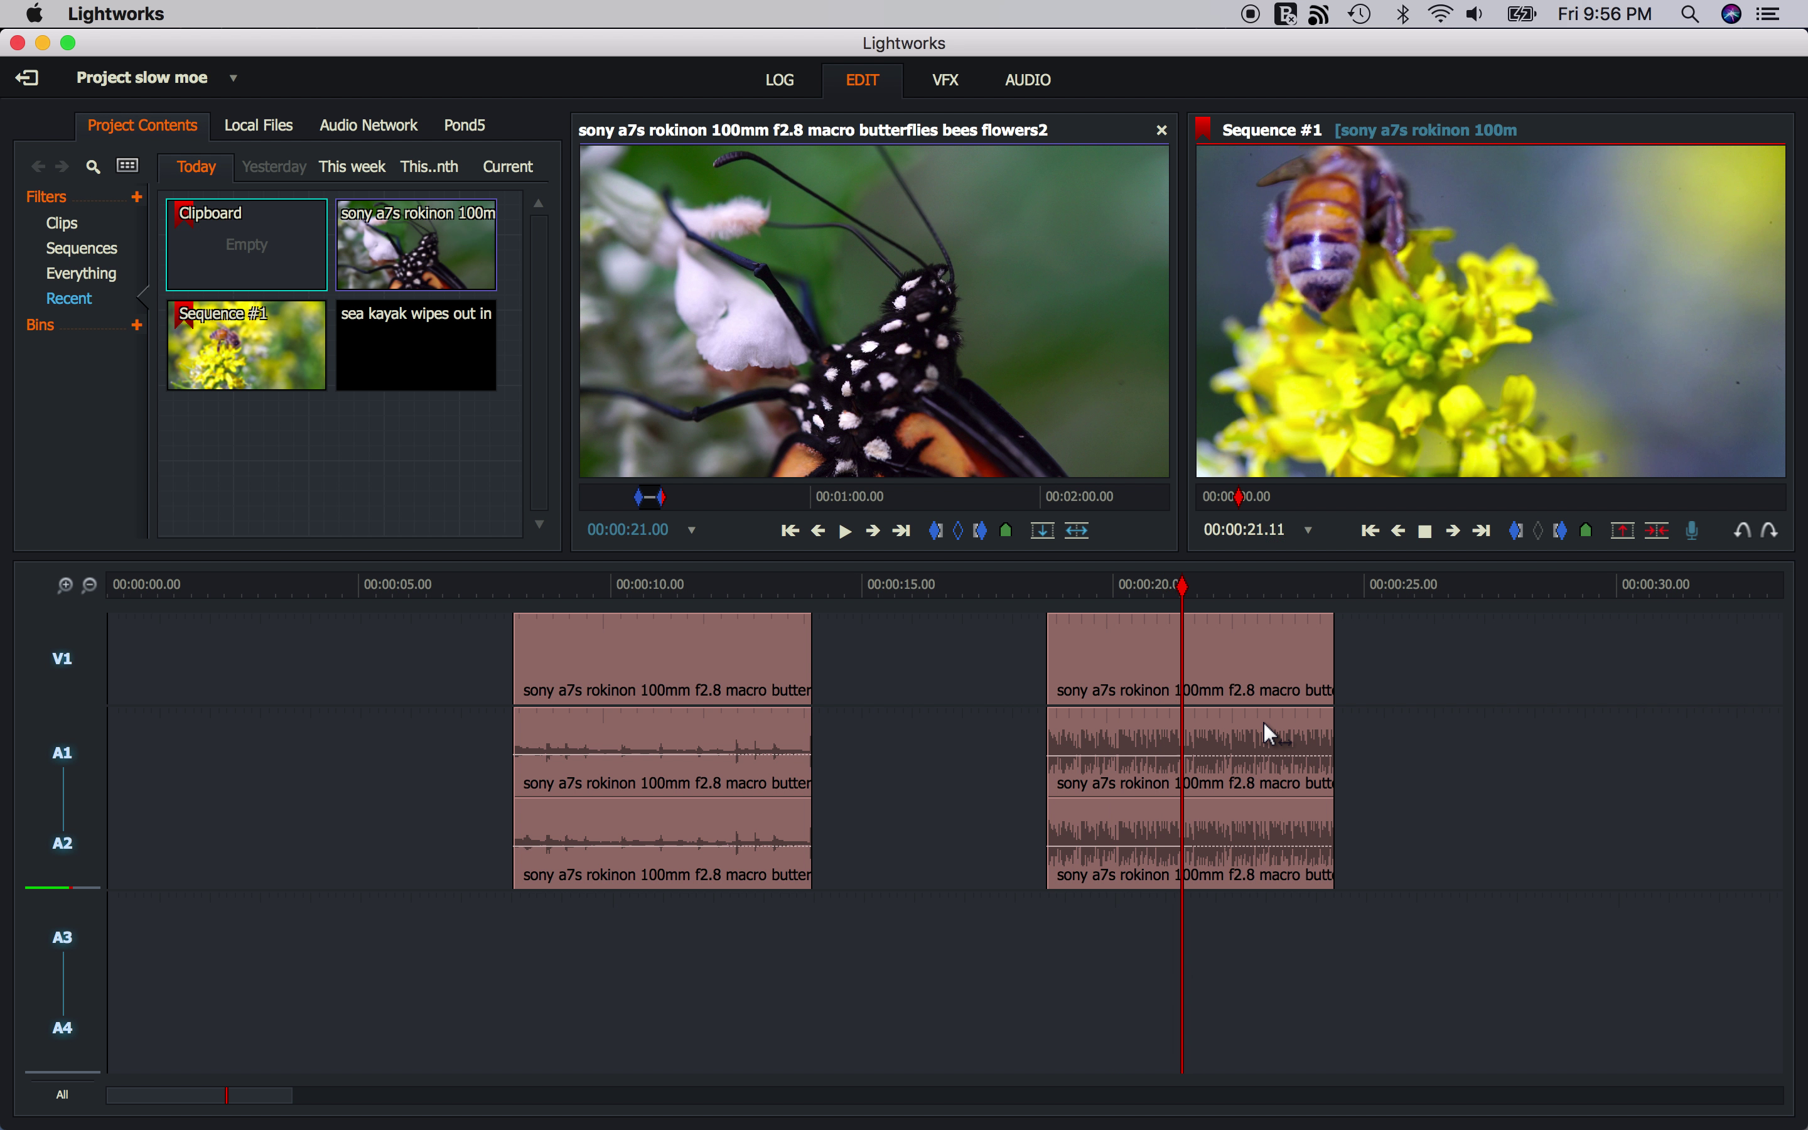
key(space)
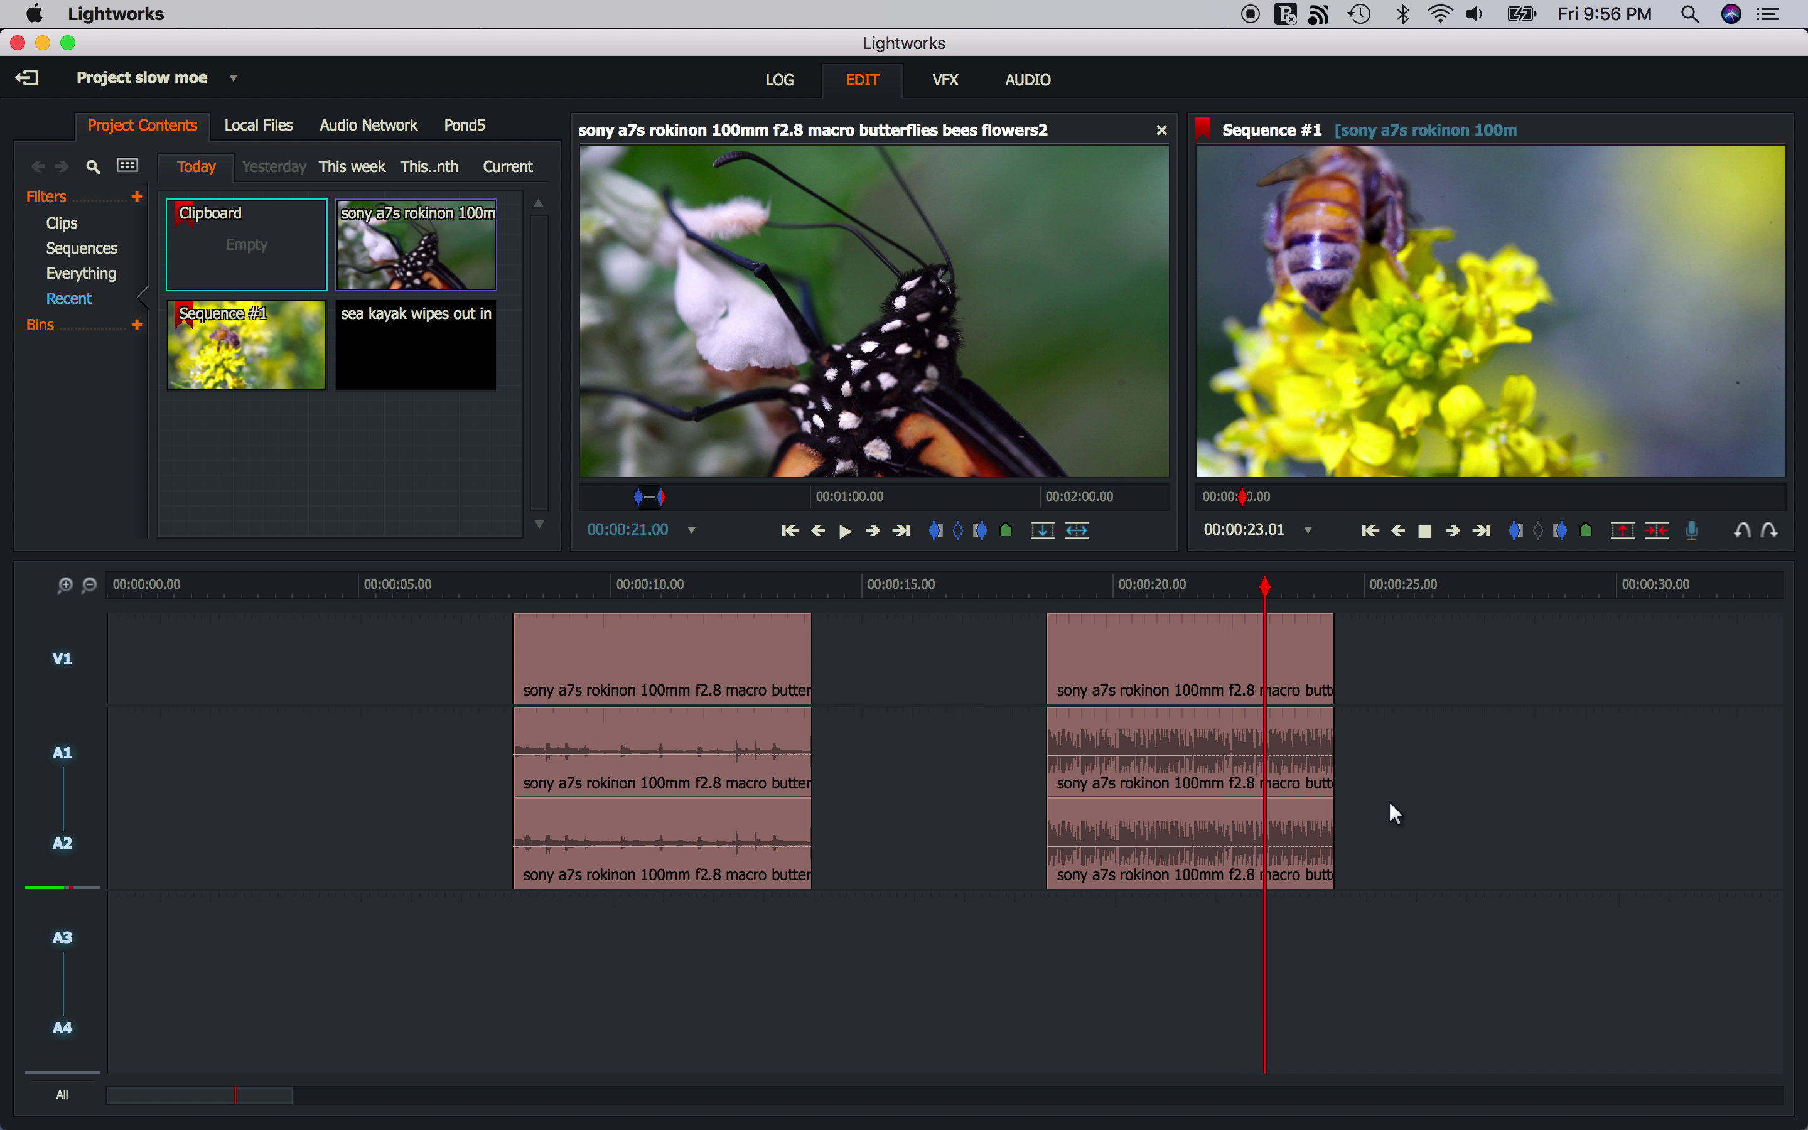
key(space)
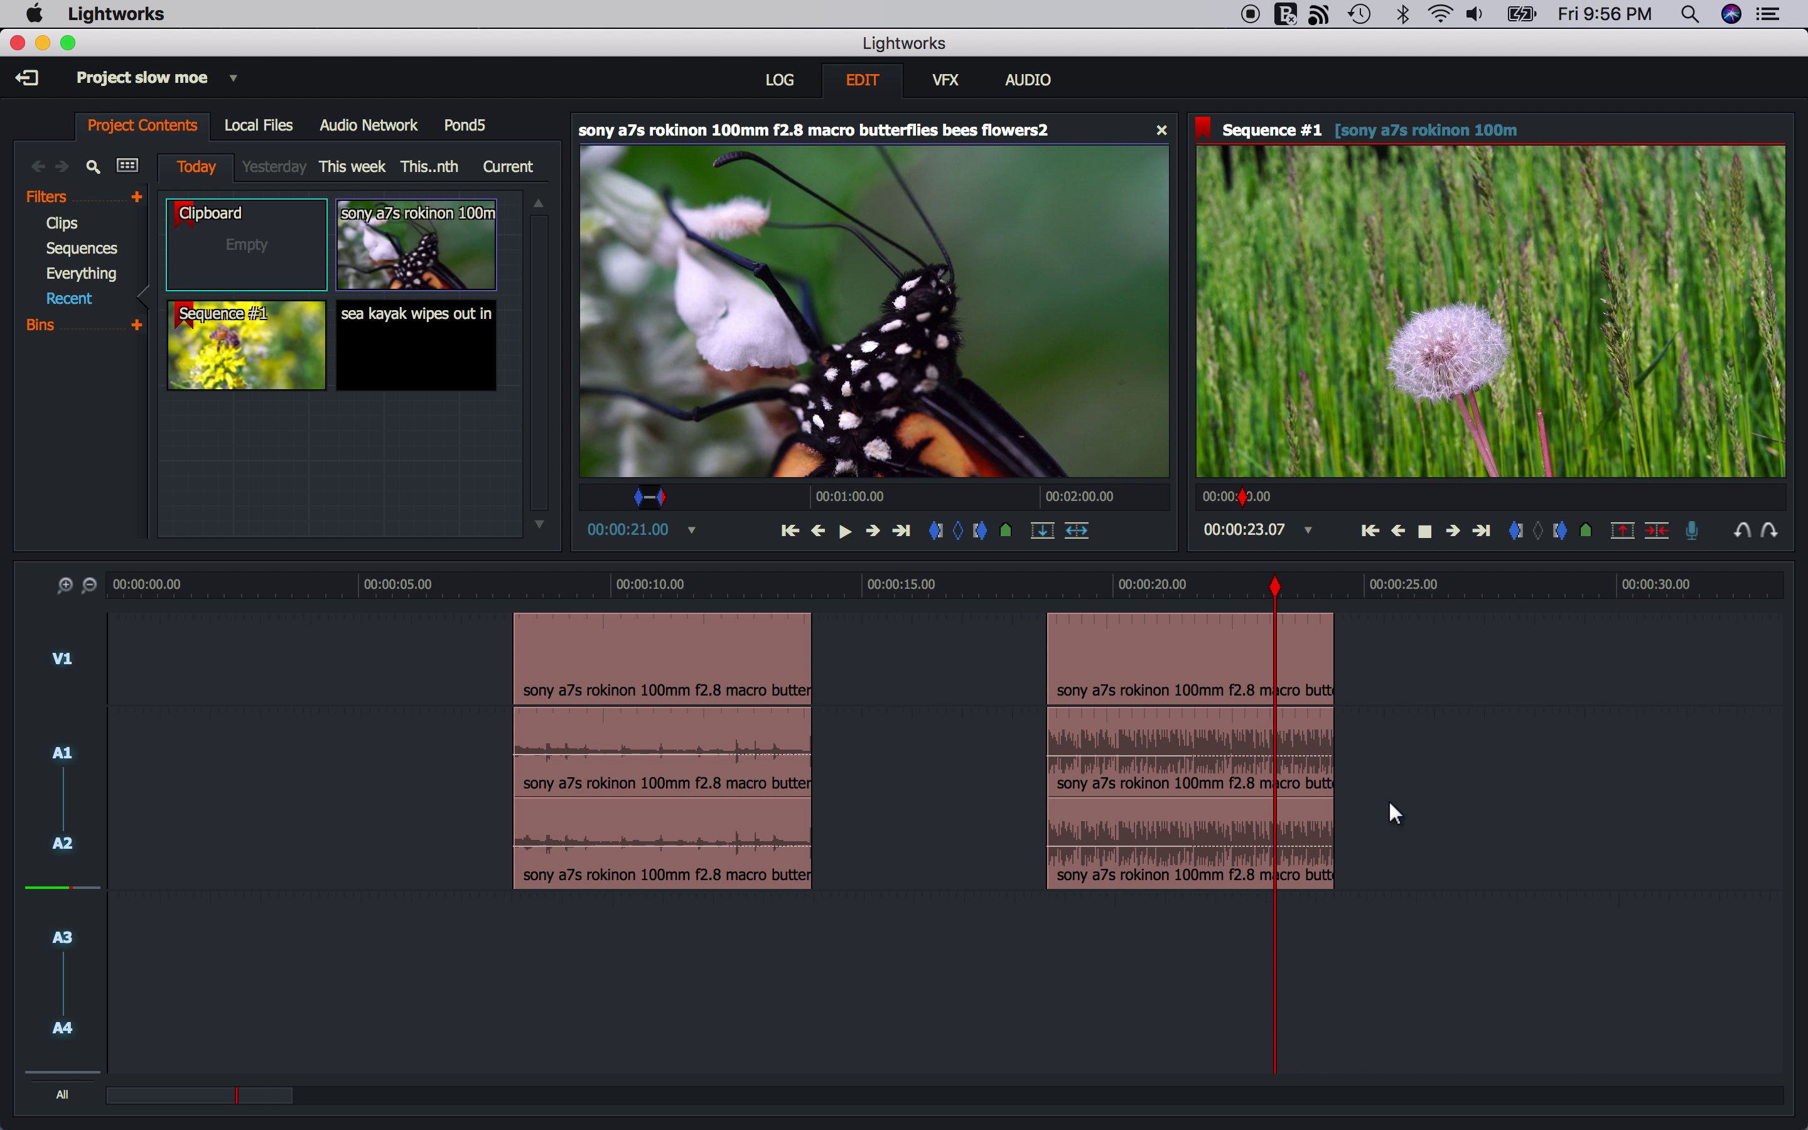
key(space)
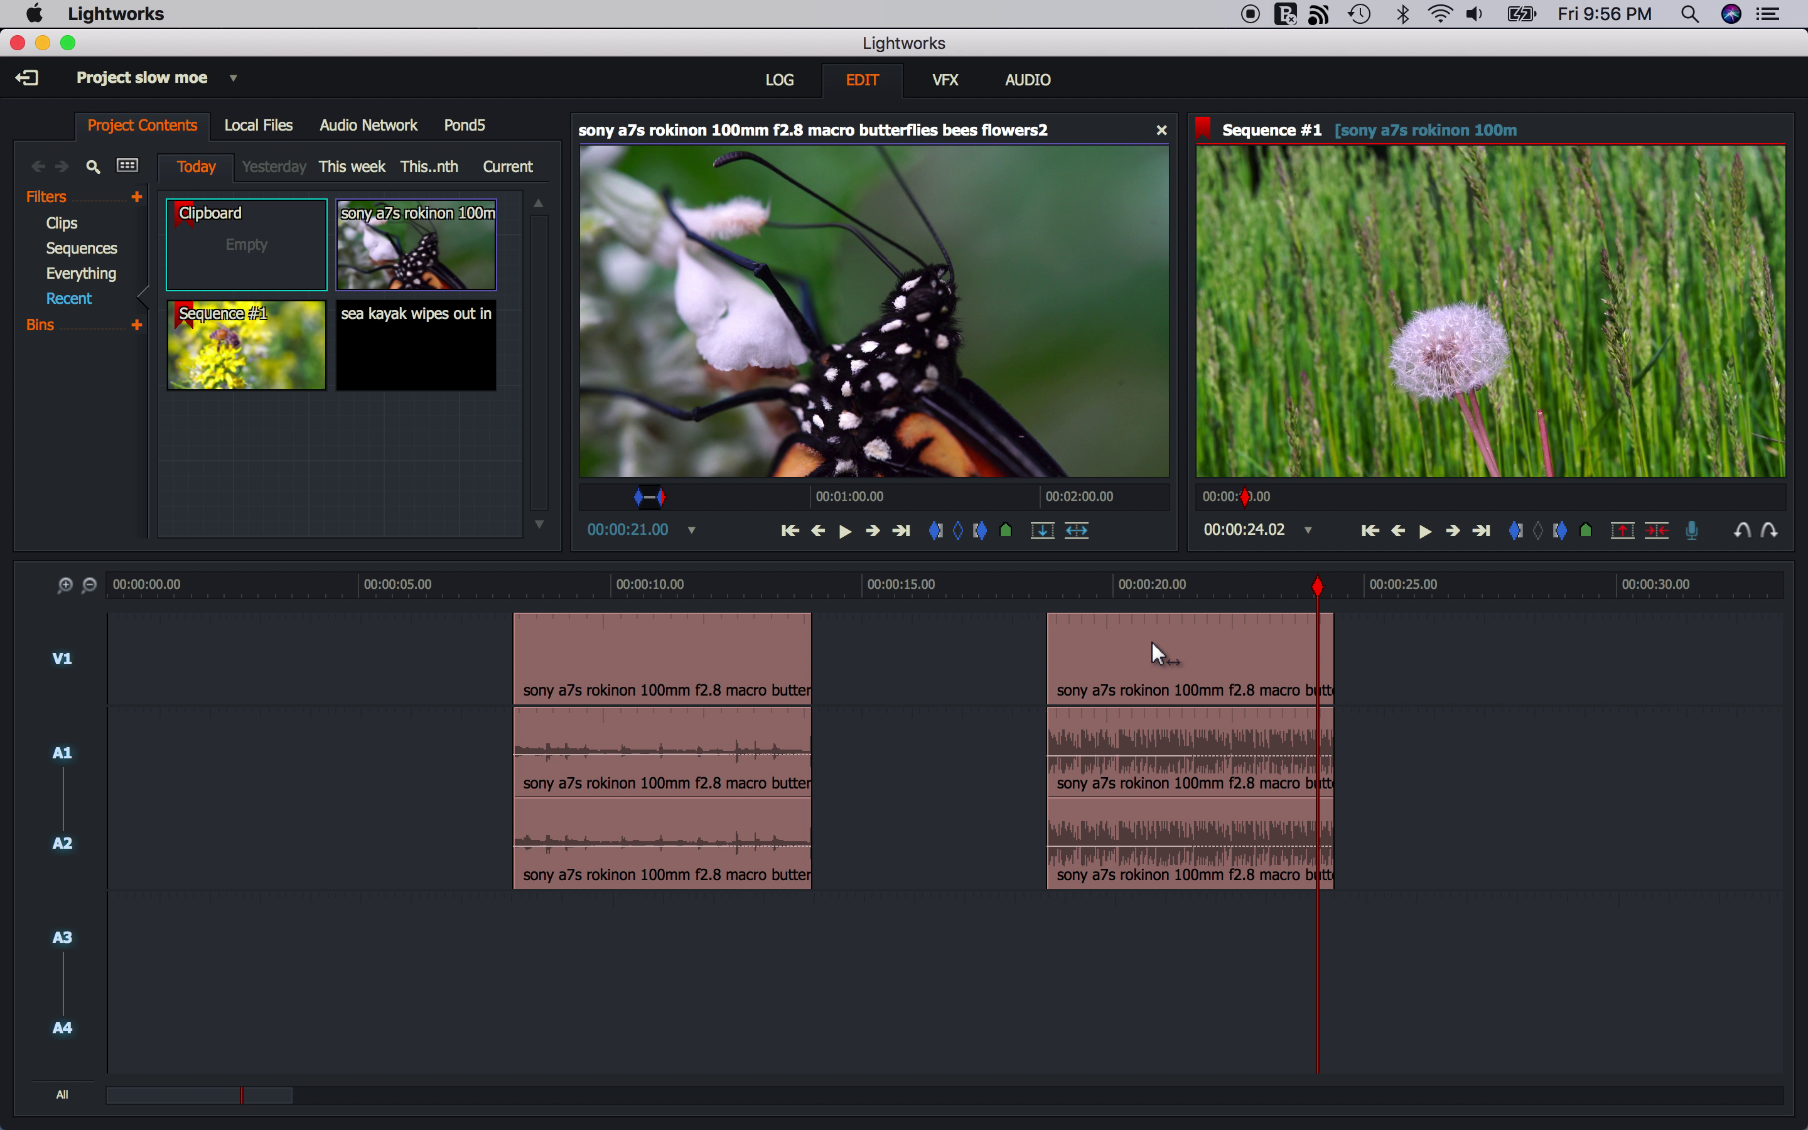
click(1741, 533)
Move the playhead to 00:00:20.10 in the second clip and change its segment speed to 25% using the Keep current frame method
drag(1174, 581, 1129, 584)
right_click(1129, 663)
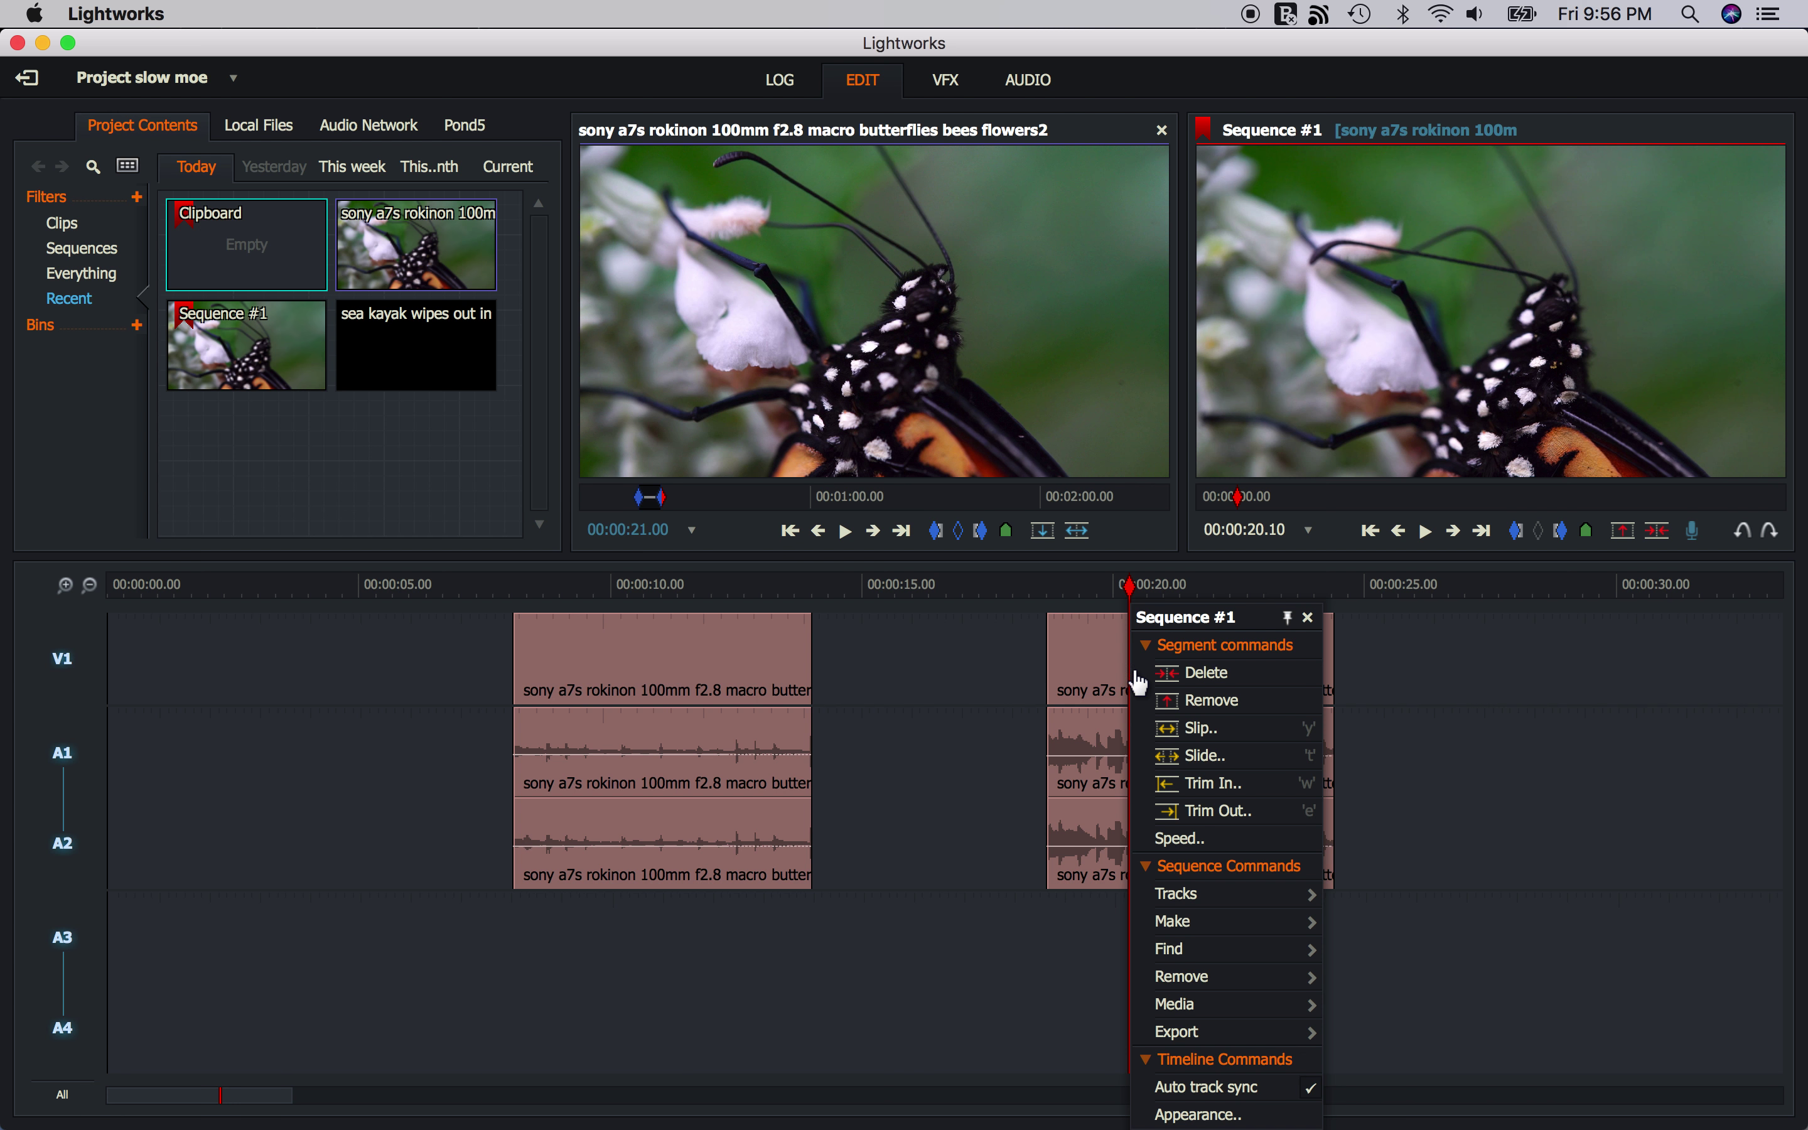
click(1200, 833)
click(1300, 491)
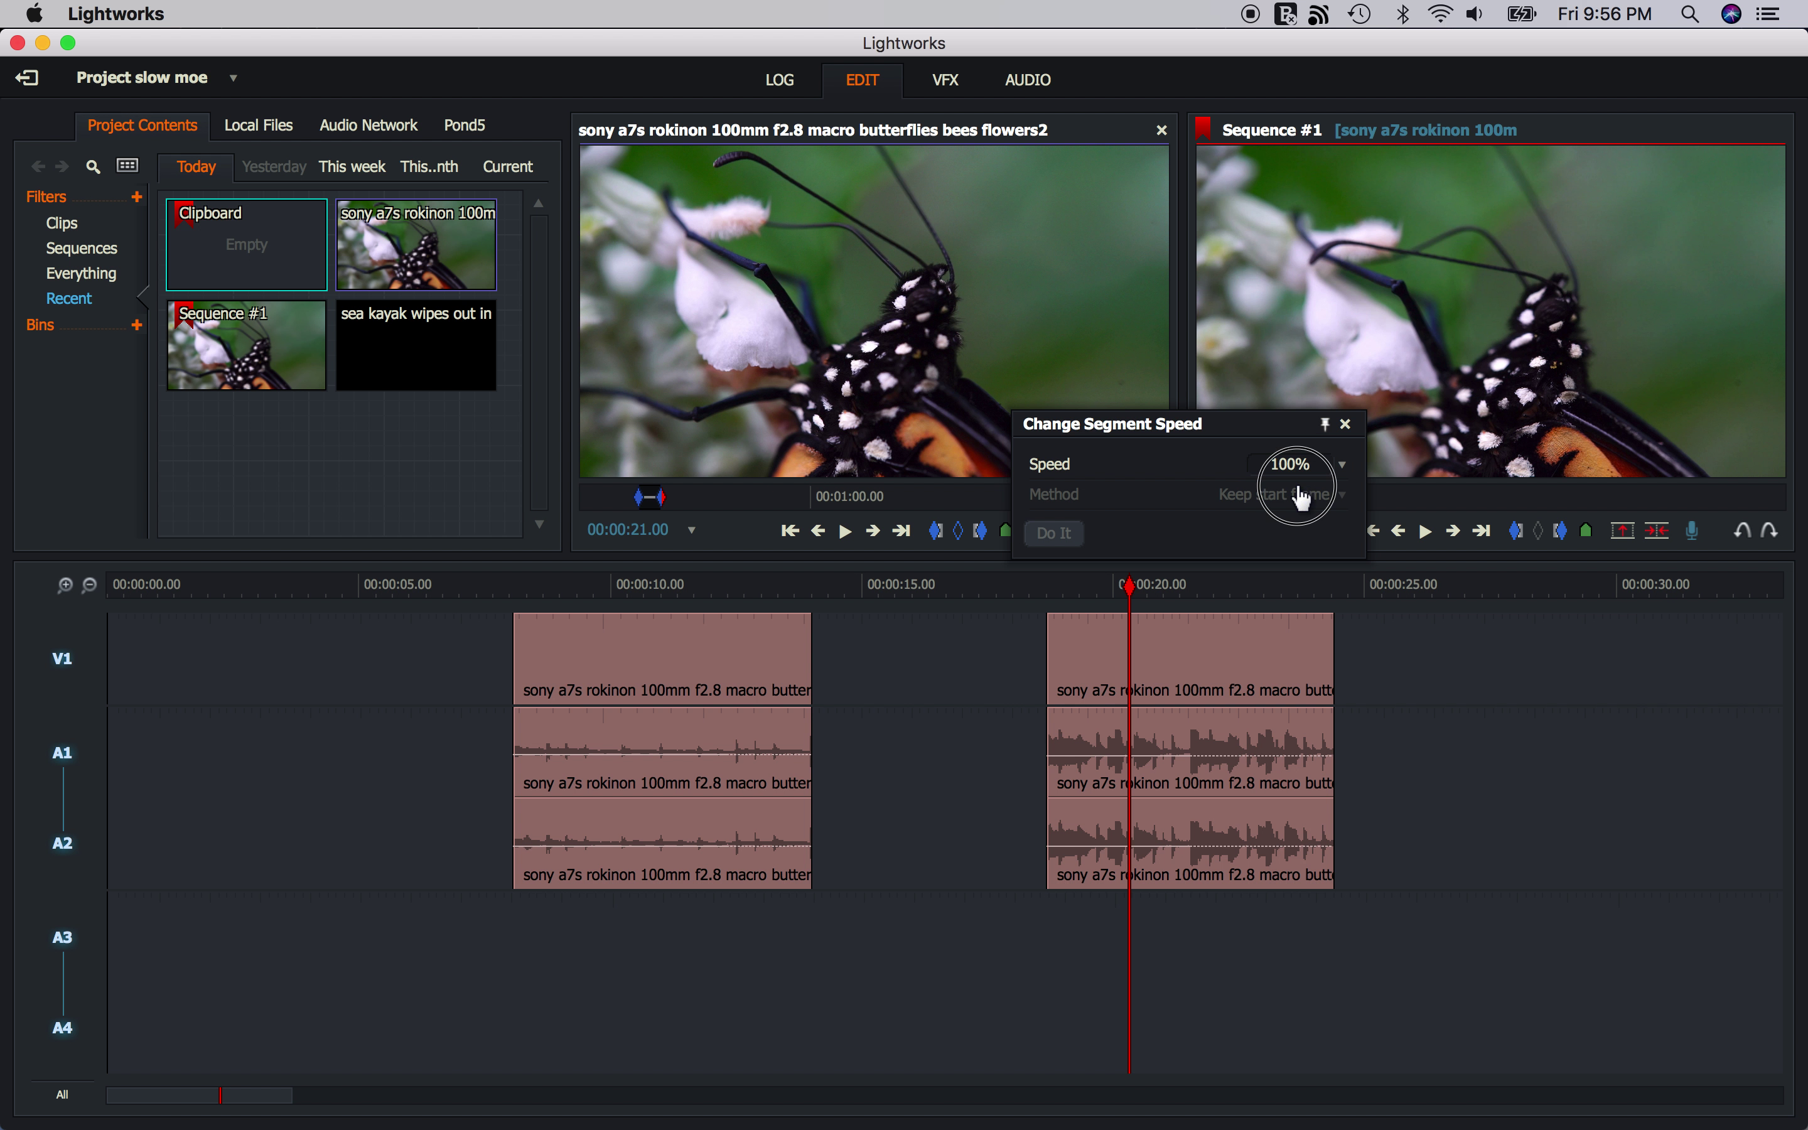
click(1296, 464)
text(400)
key(Return)
click(1312, 504)
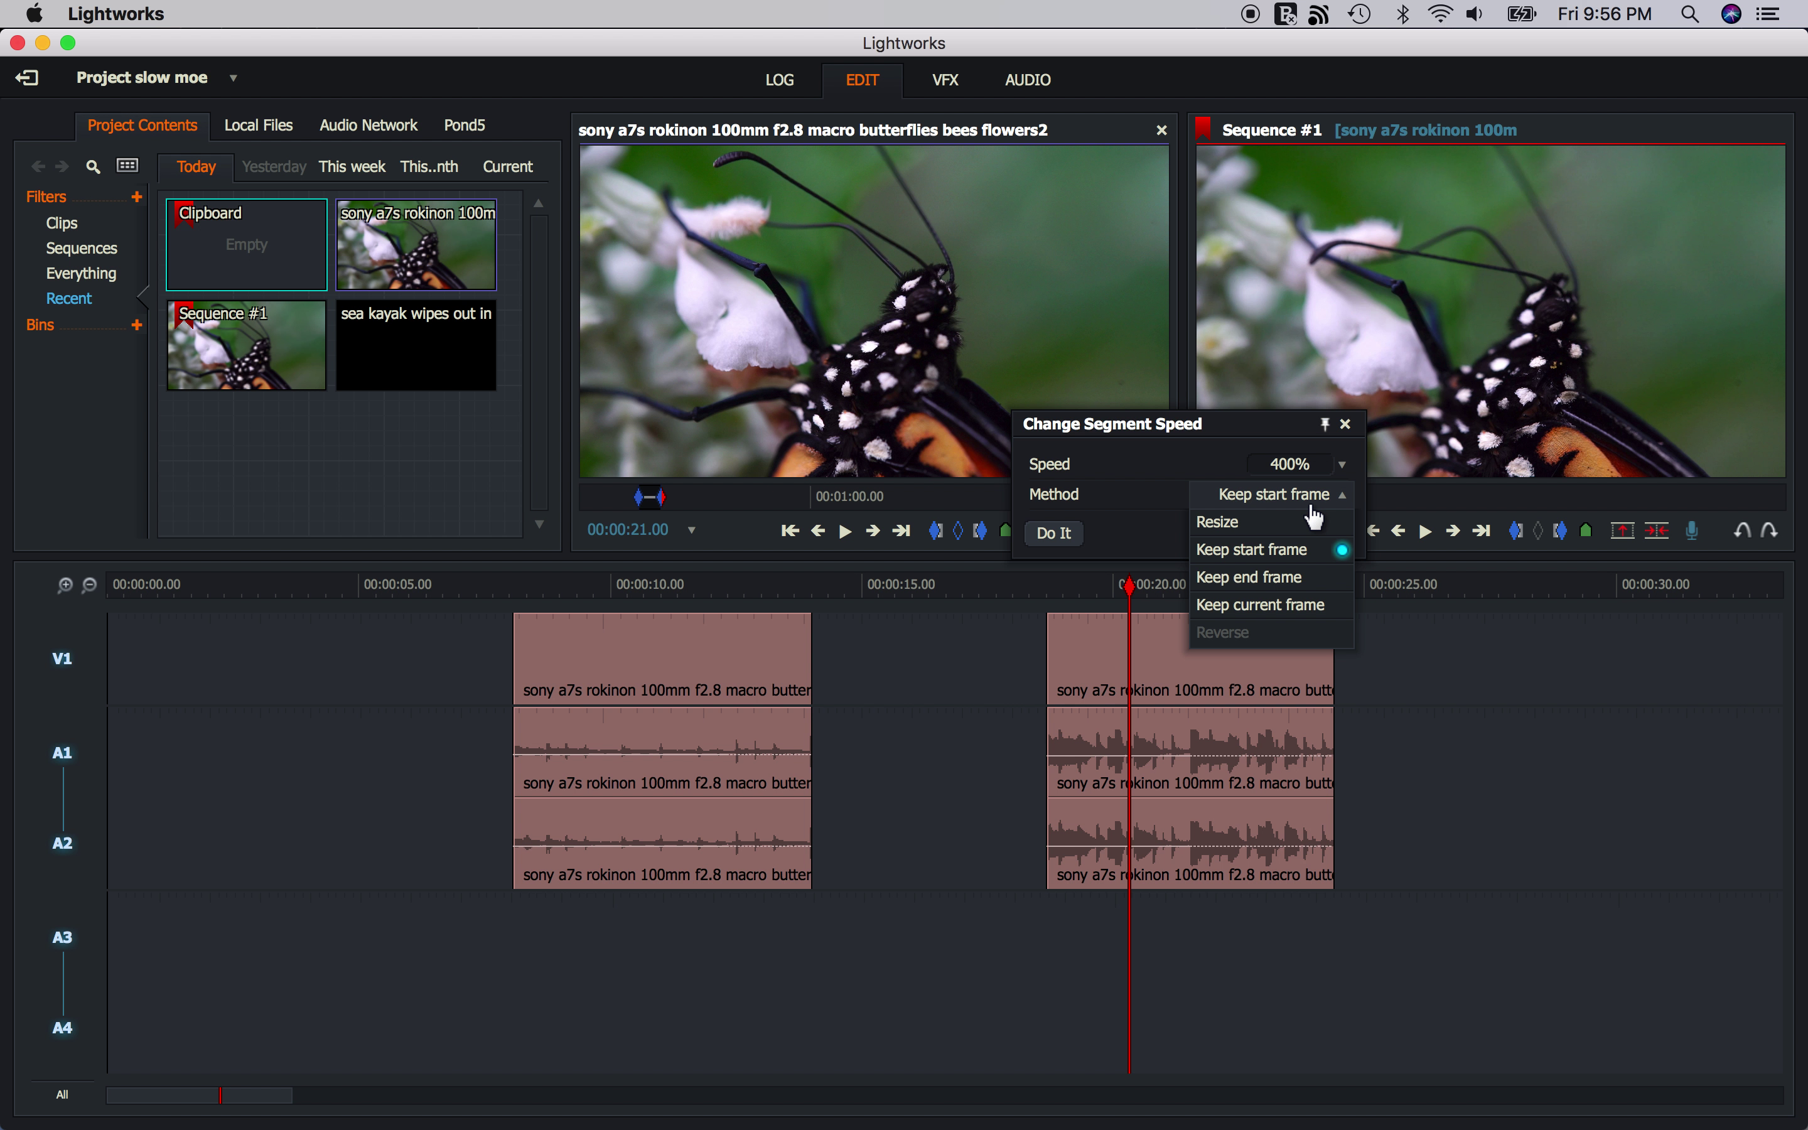
click(1286, 607)
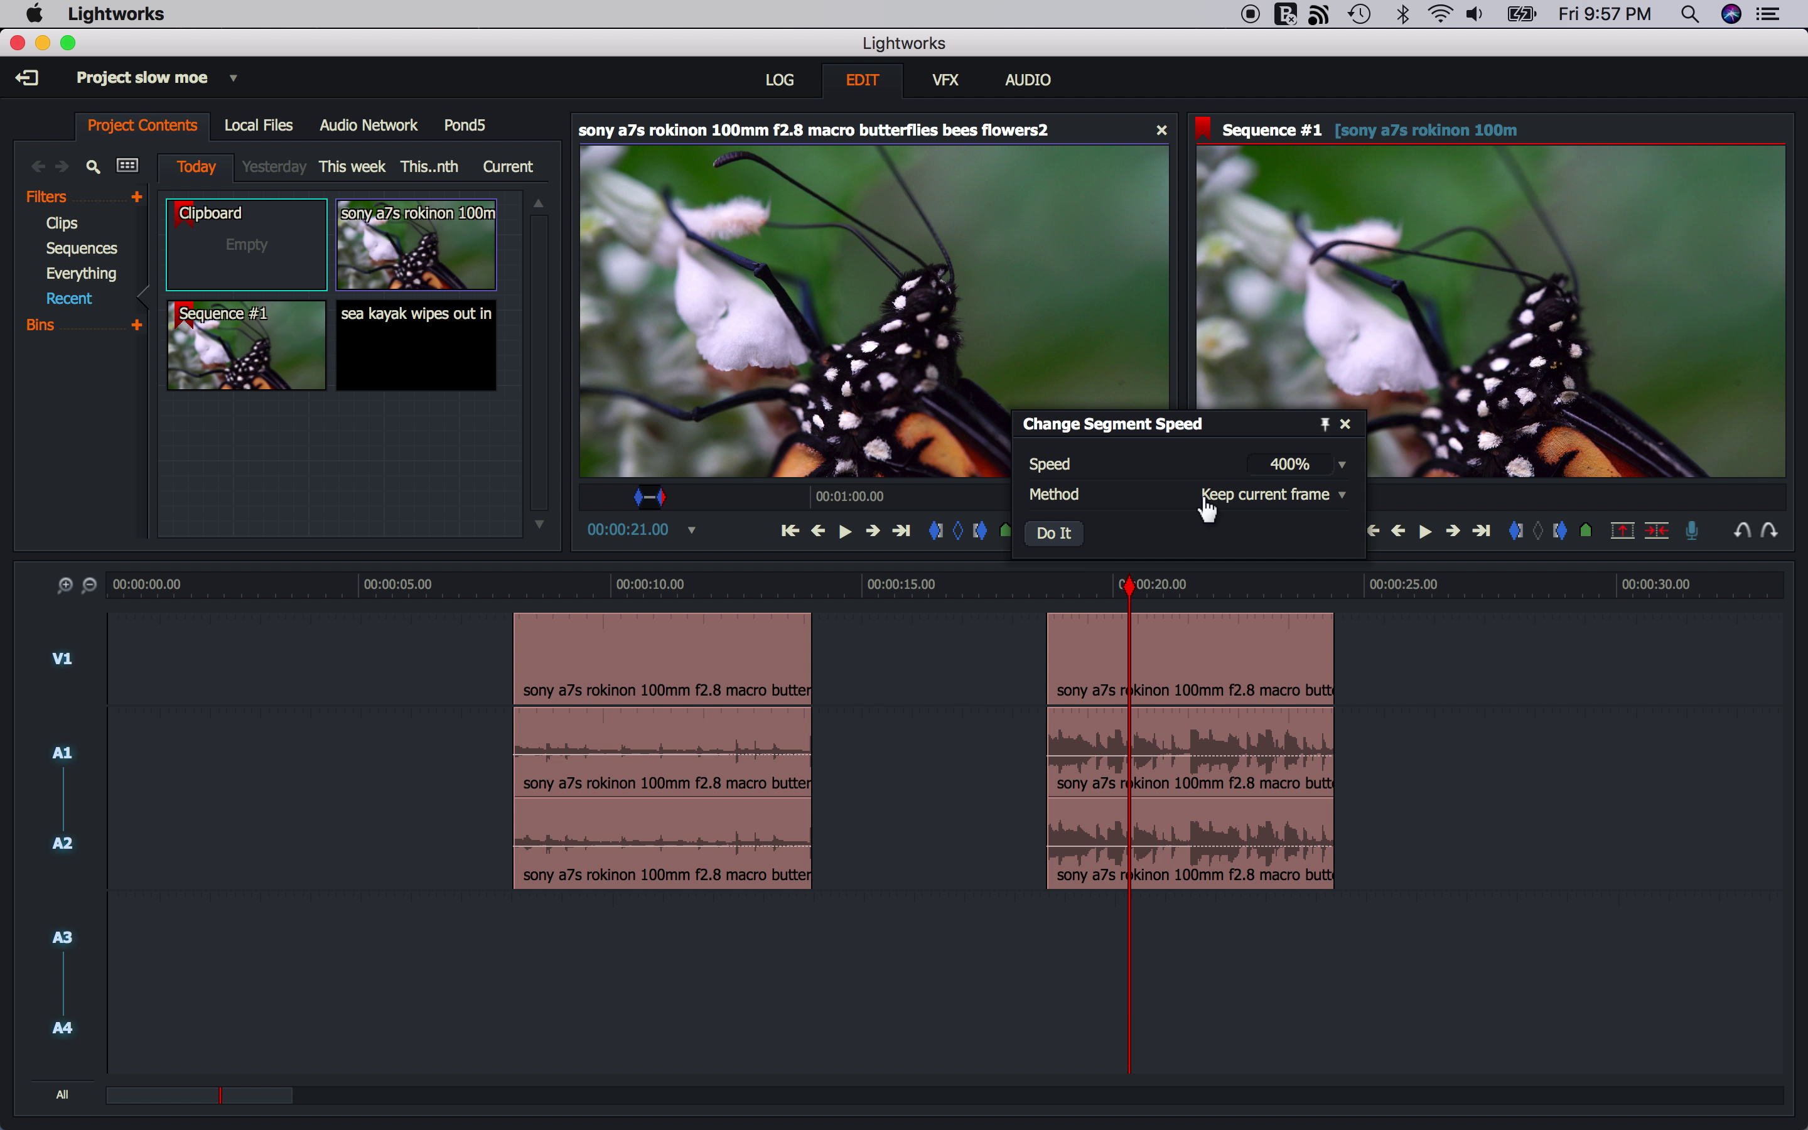
click(1242, 470)
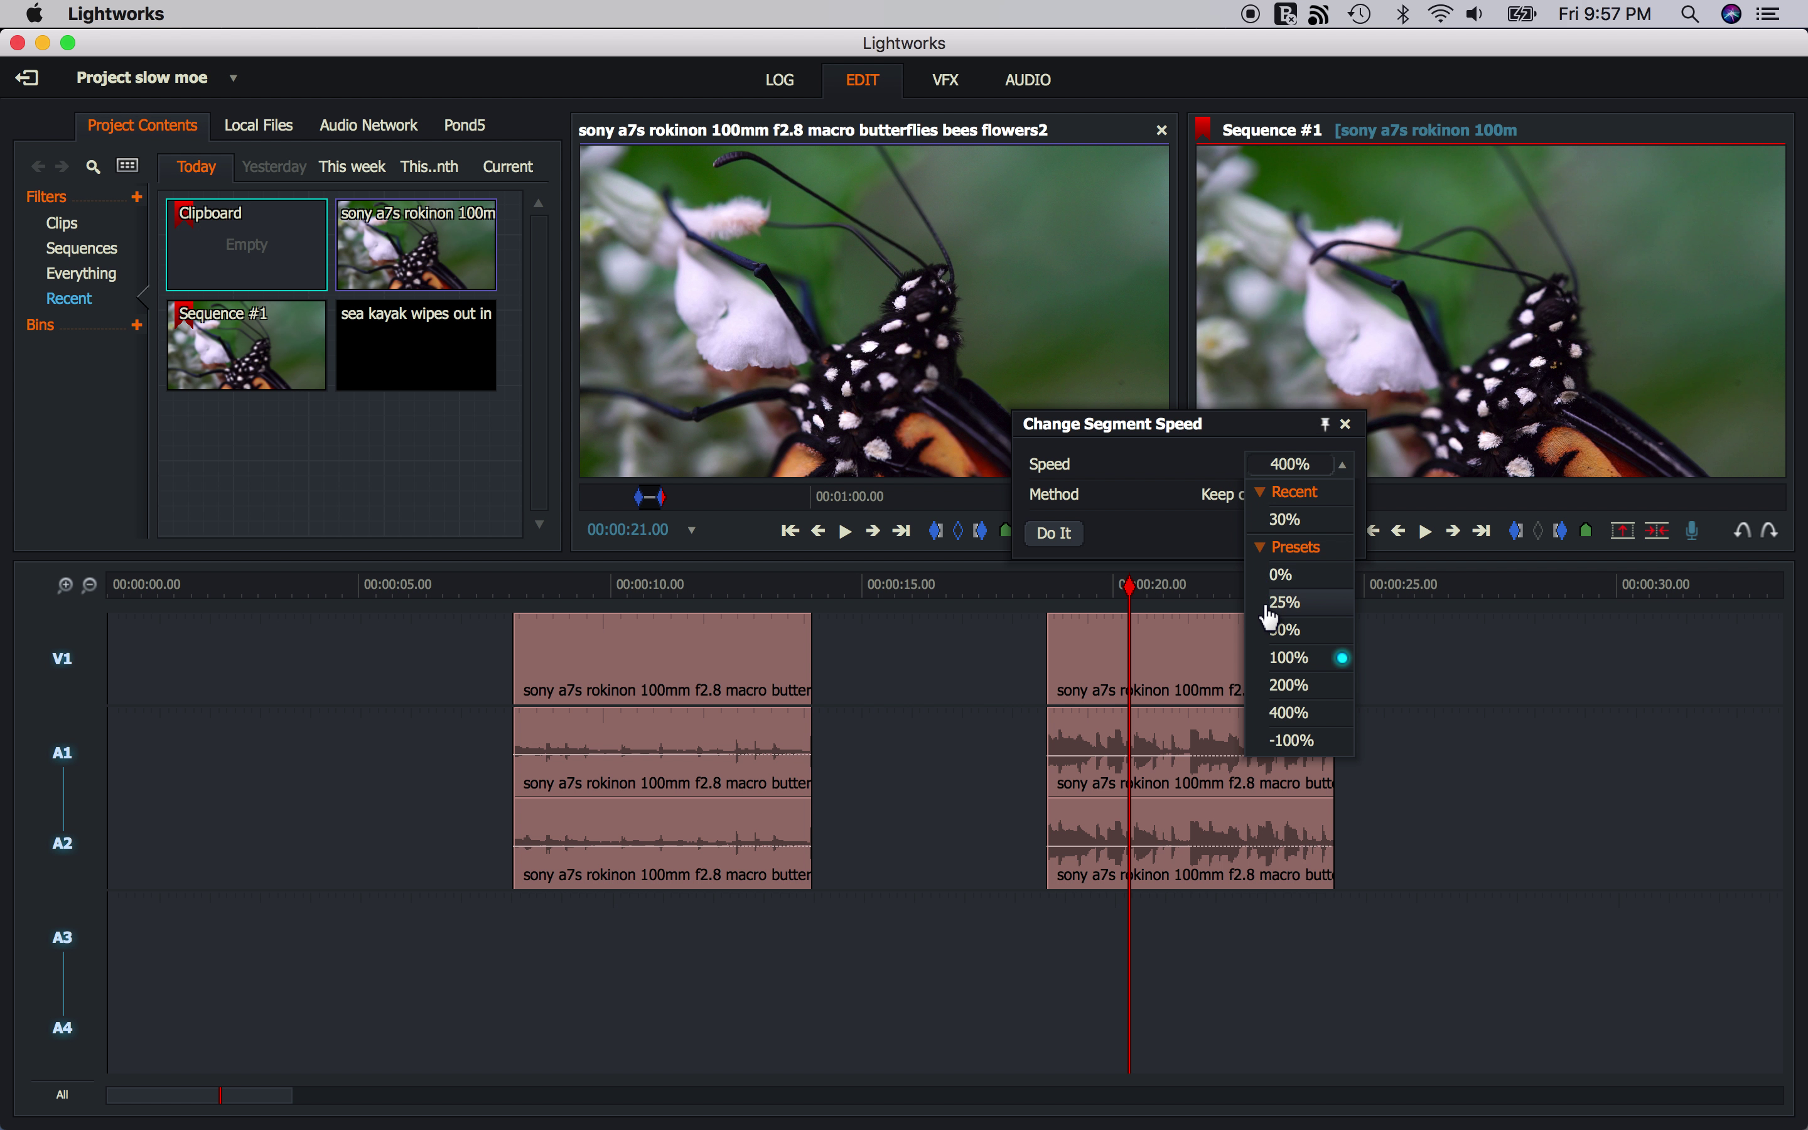
click(1288, 602)
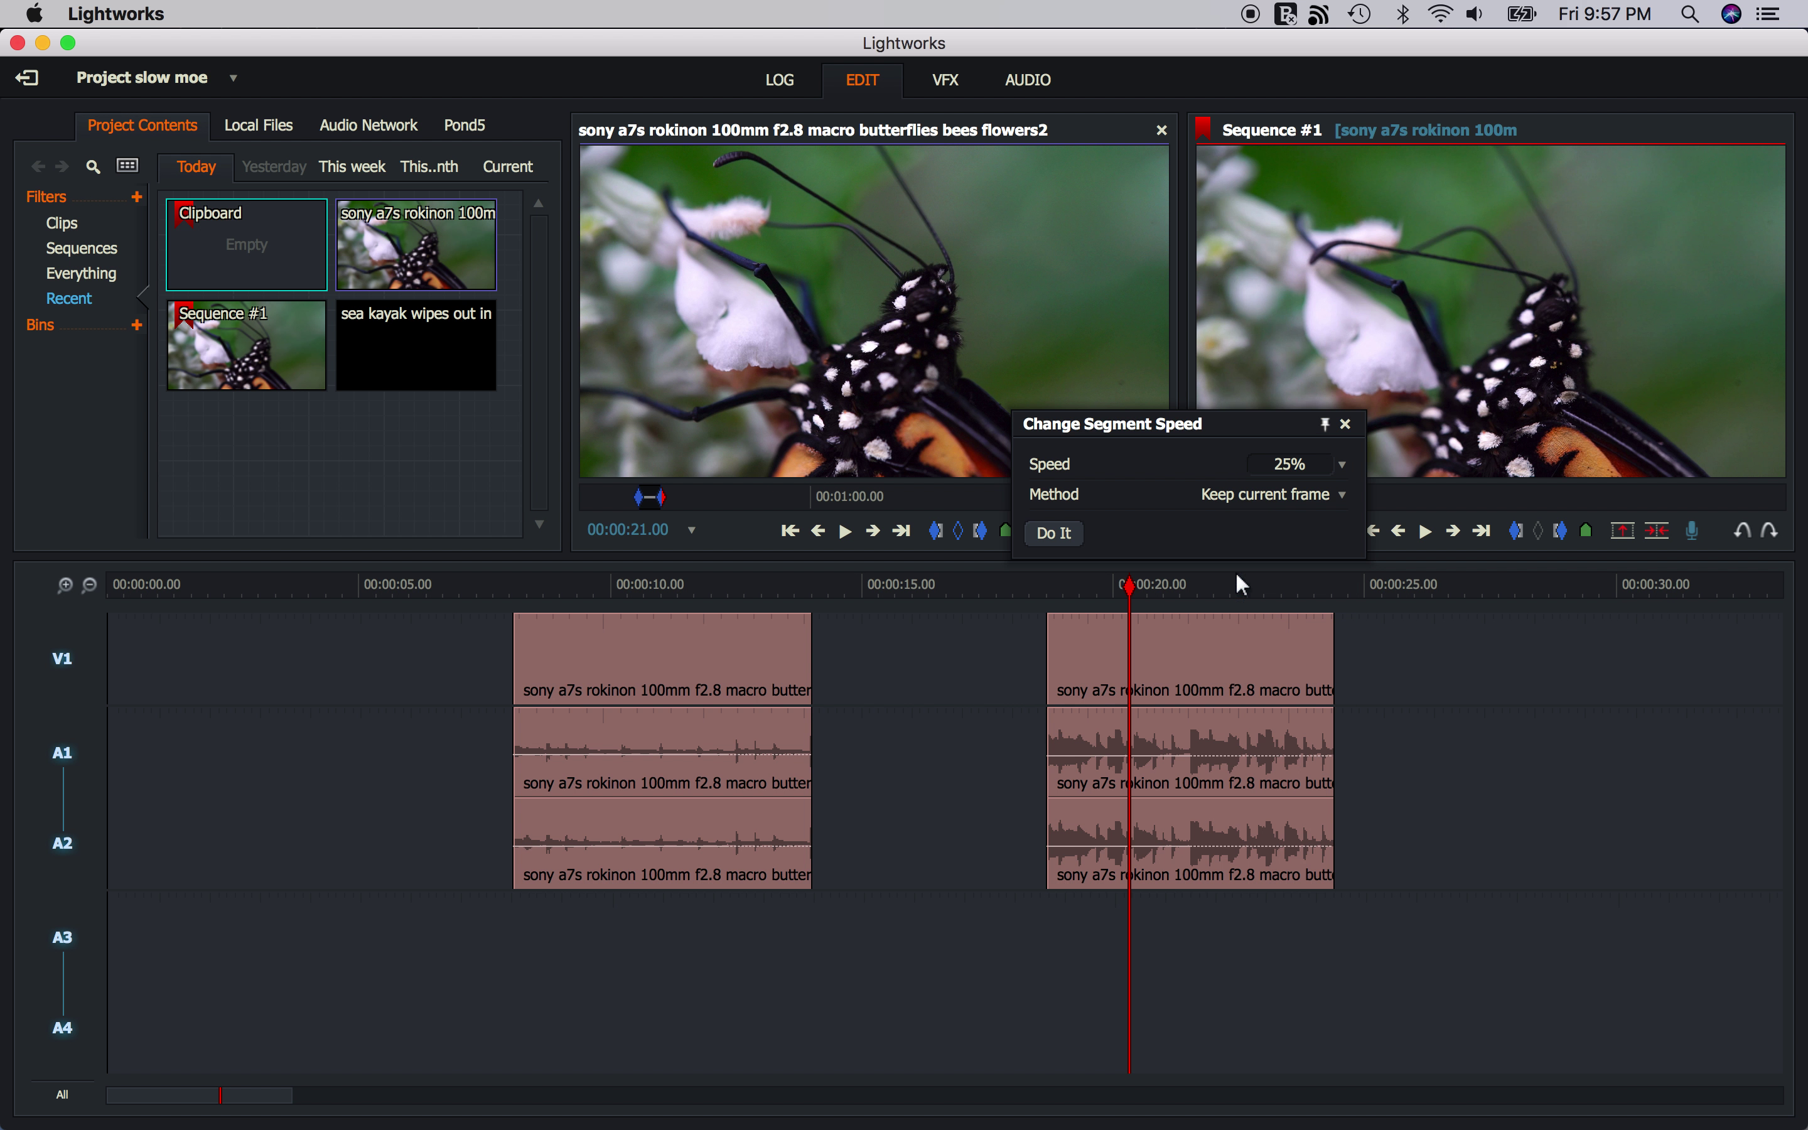
click(1060, 534)
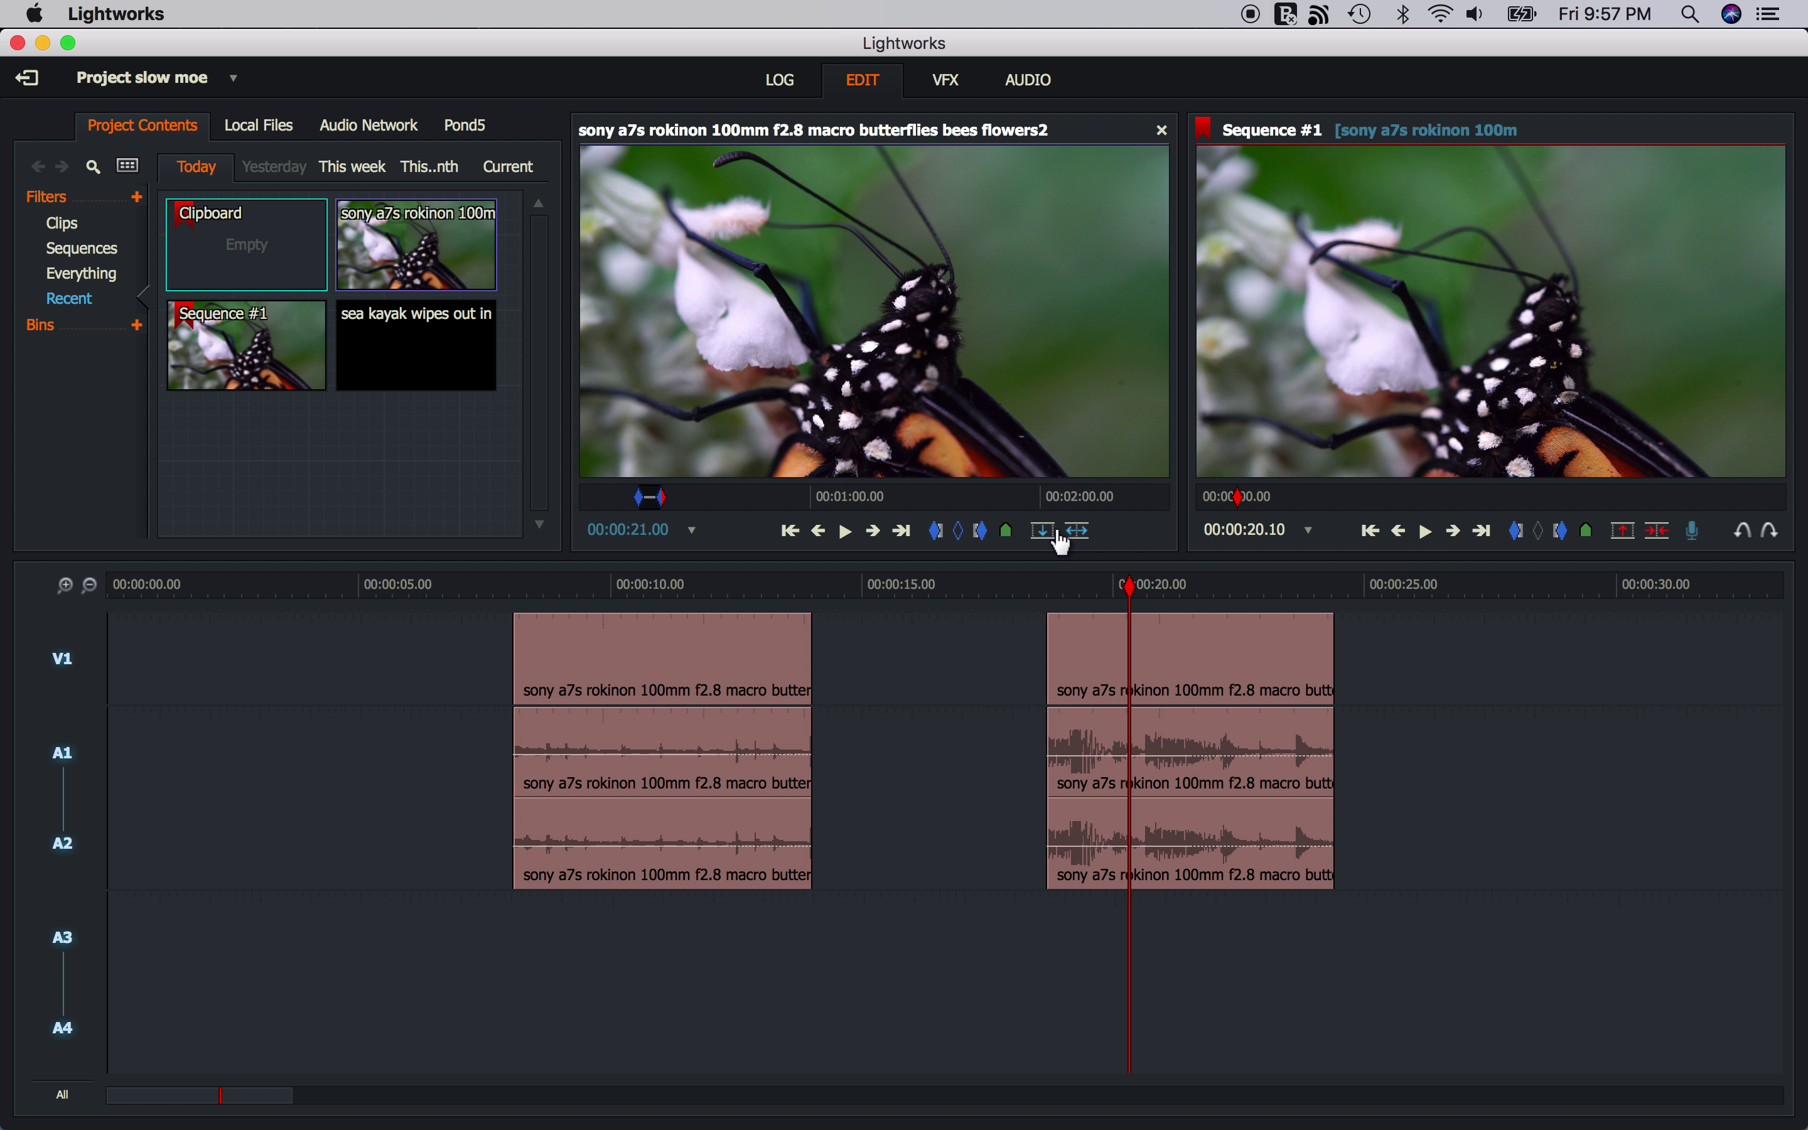
Play the second clip from its start to preview the 25% speed with the current frame kept
click(1054, 587)
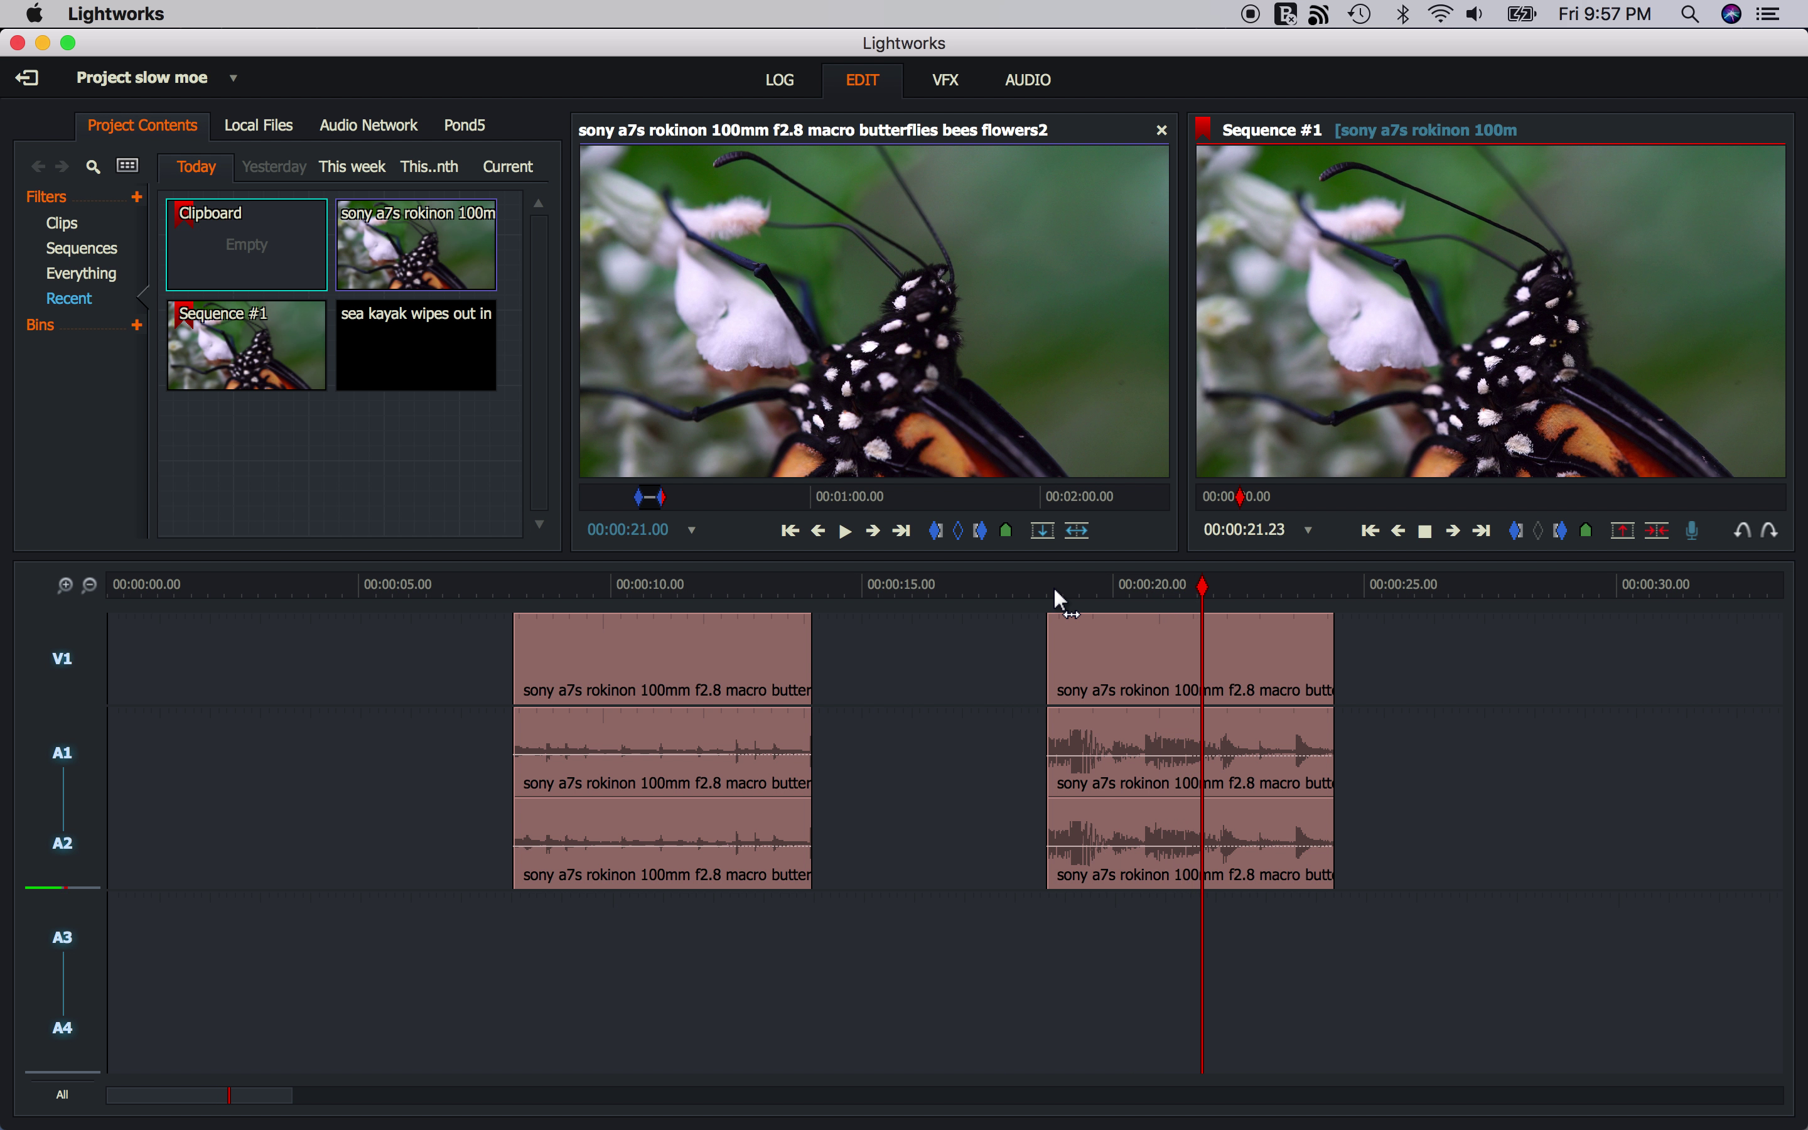
key(space)
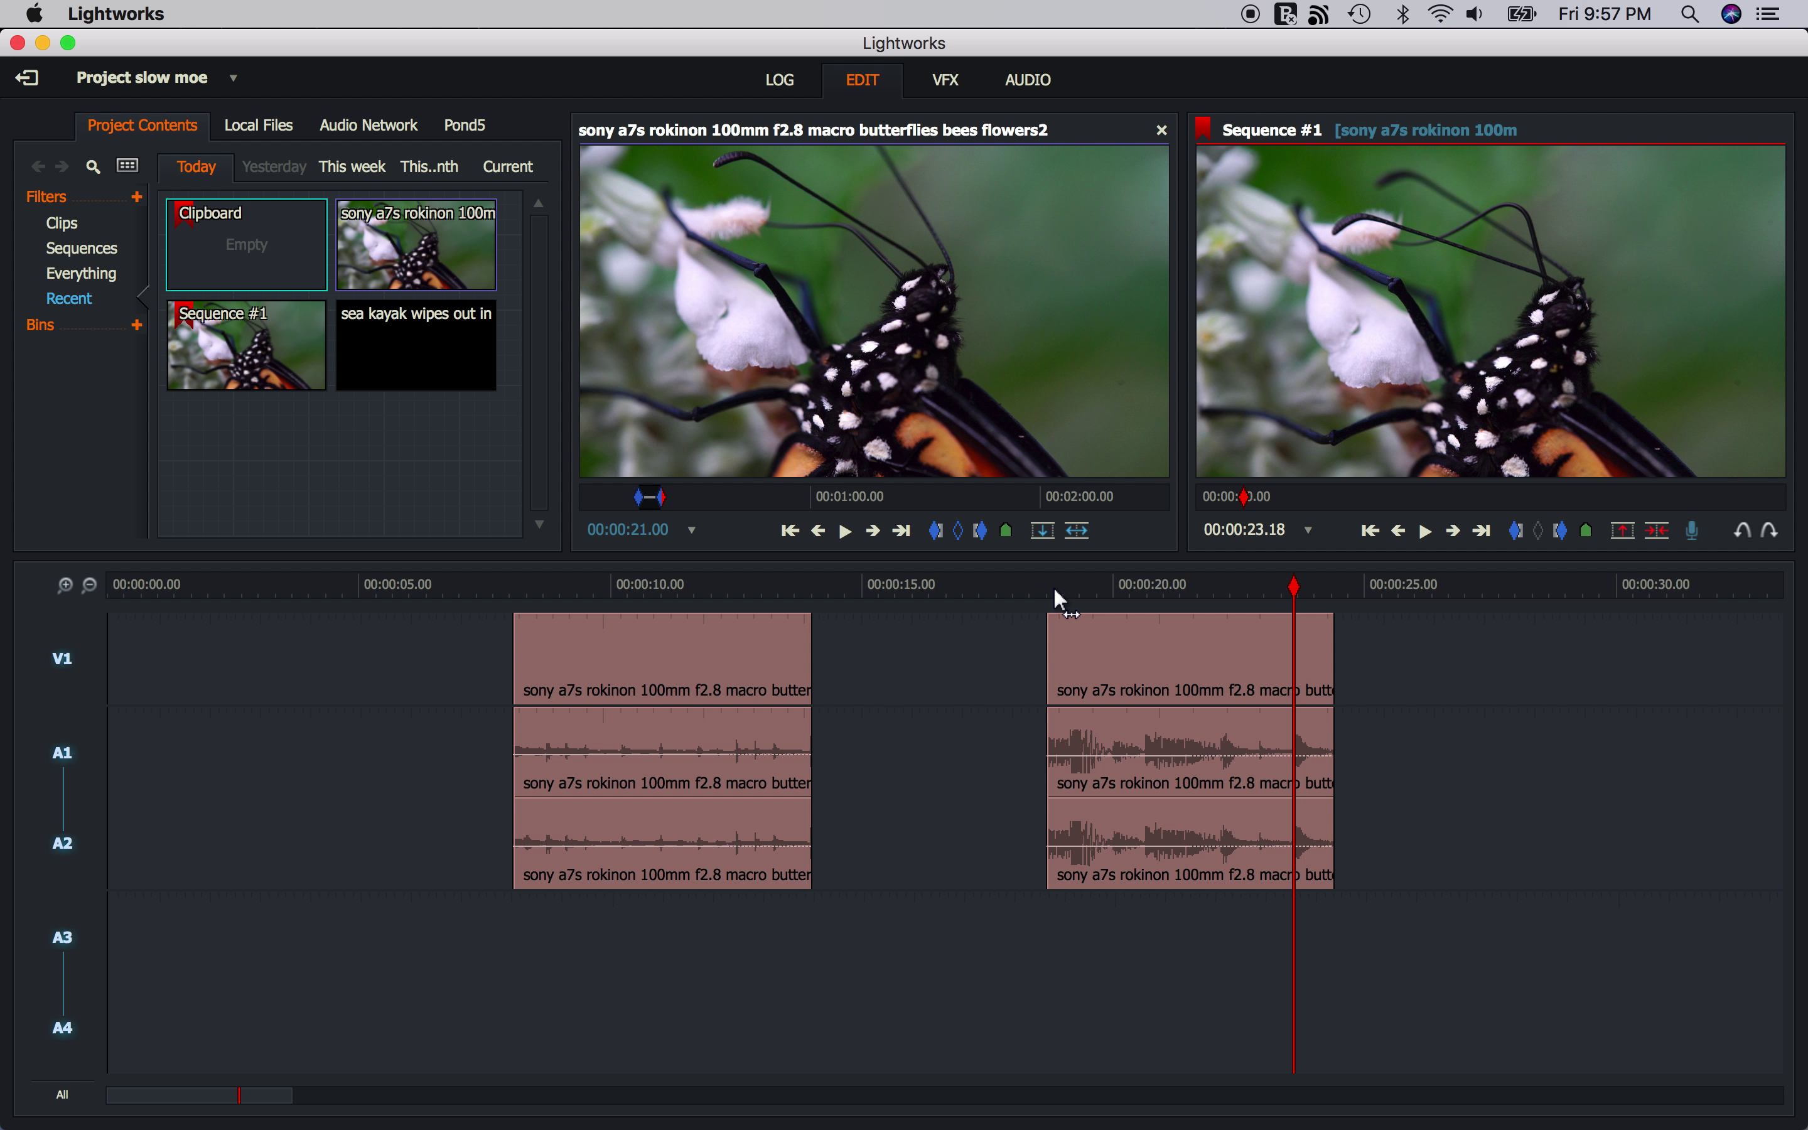
click(1050, 643)
Change the first clip's segment speed to 25% using the Resize method
right_click(646, 630)
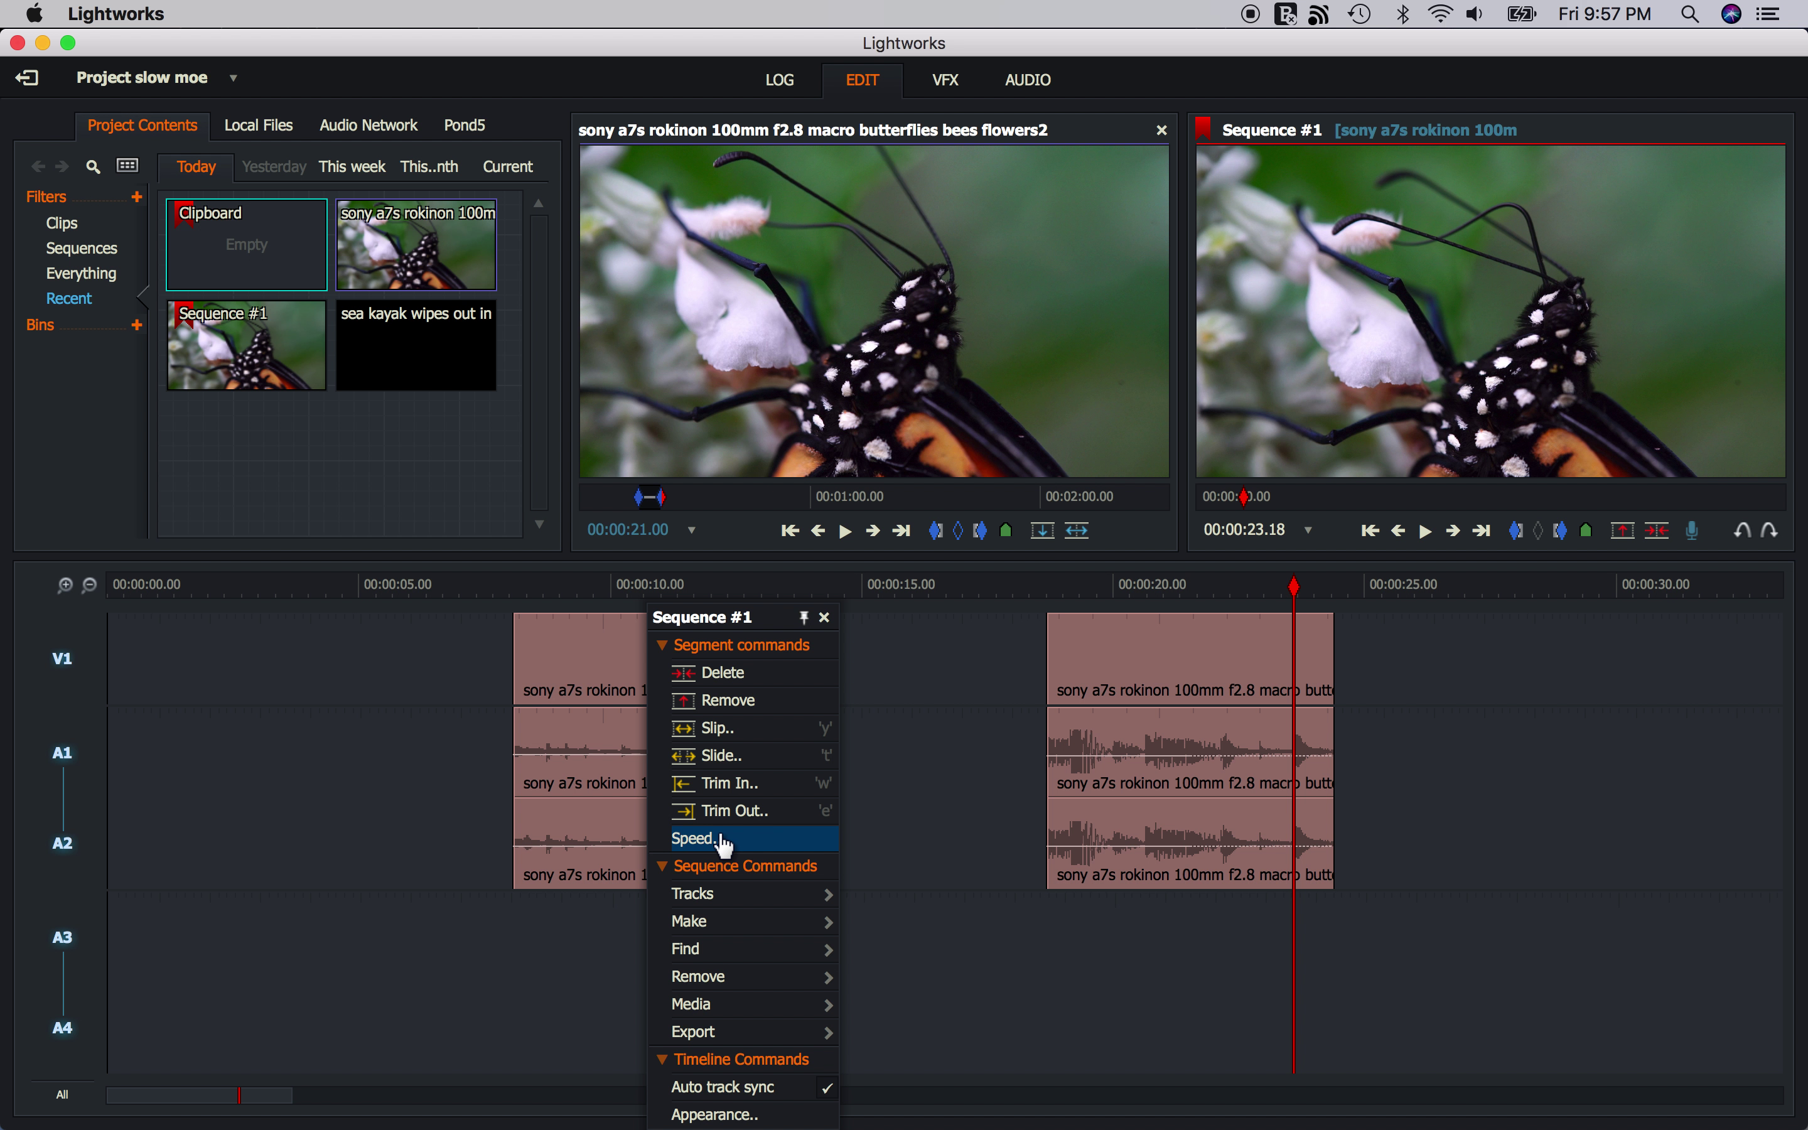
click(695, 840)
click(763, 464)
text(2)
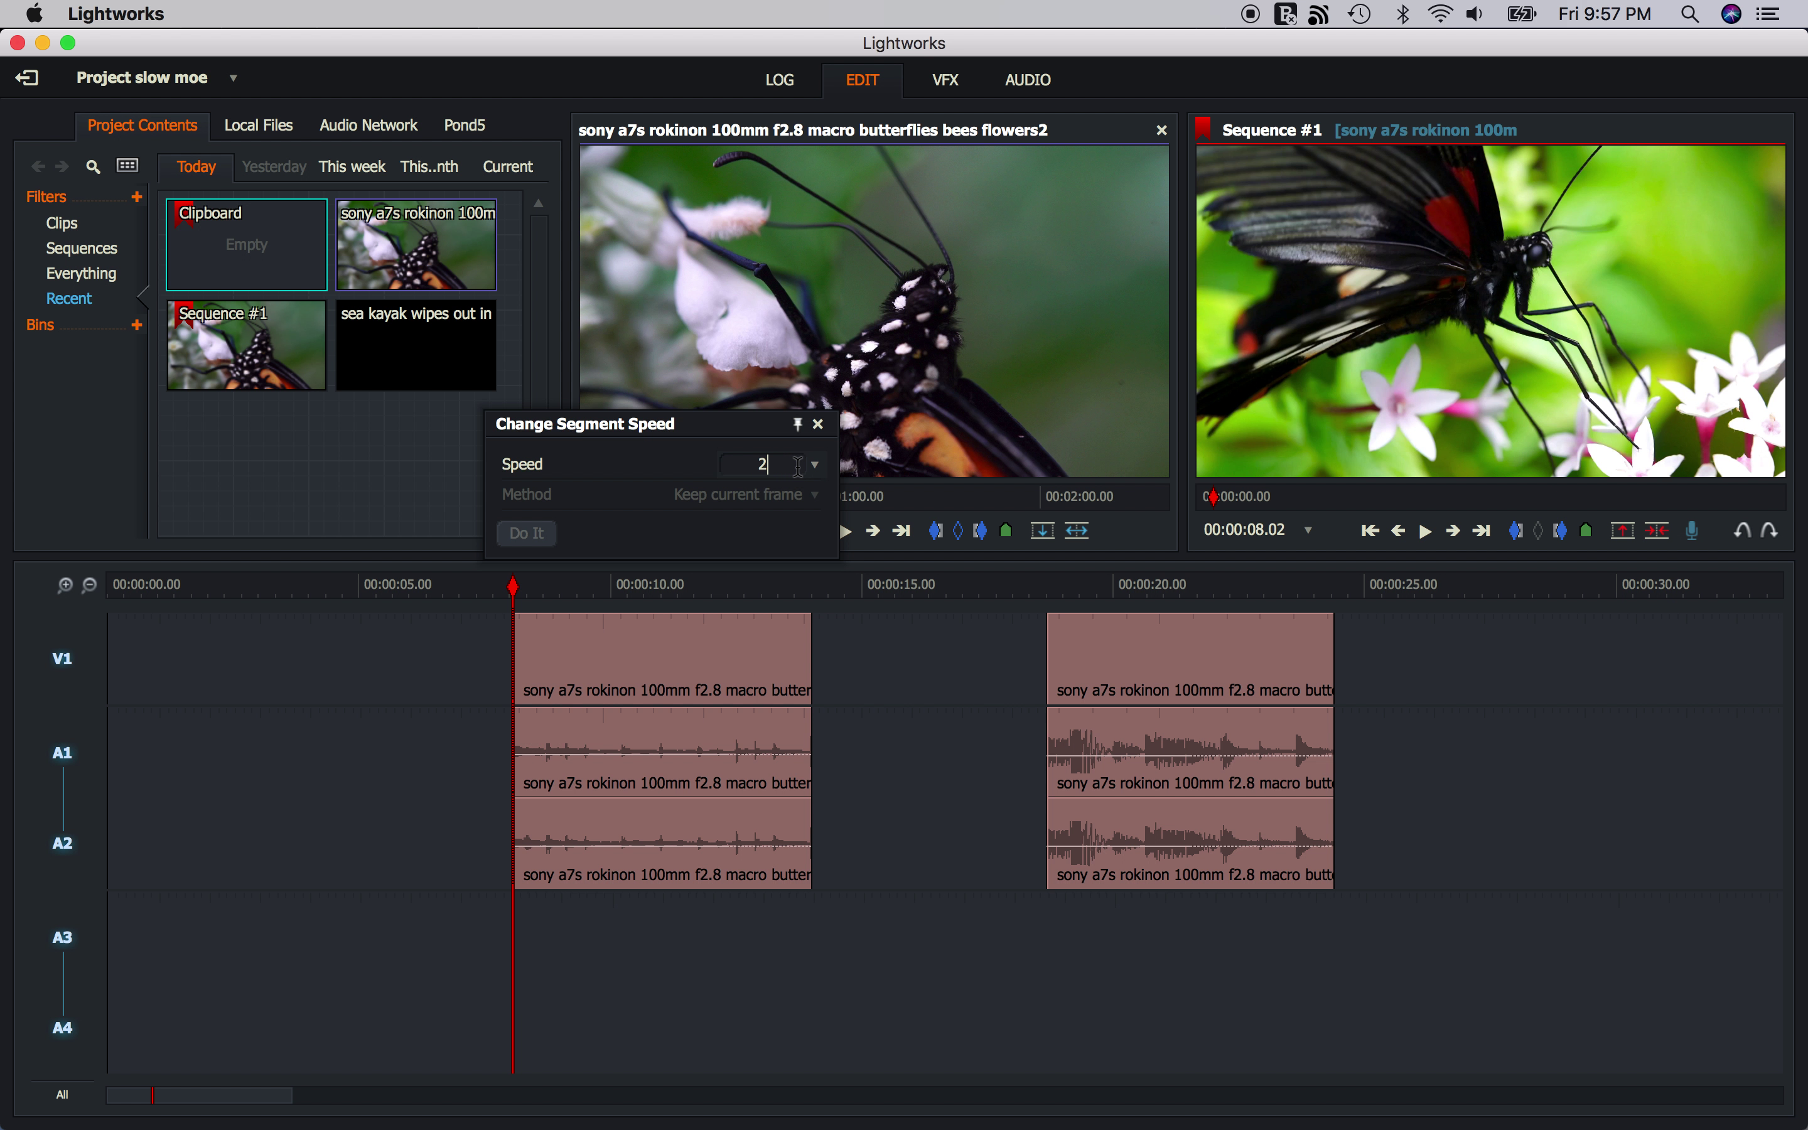
text(5)
key(Return)
click(799, 499)
click(749, 526)
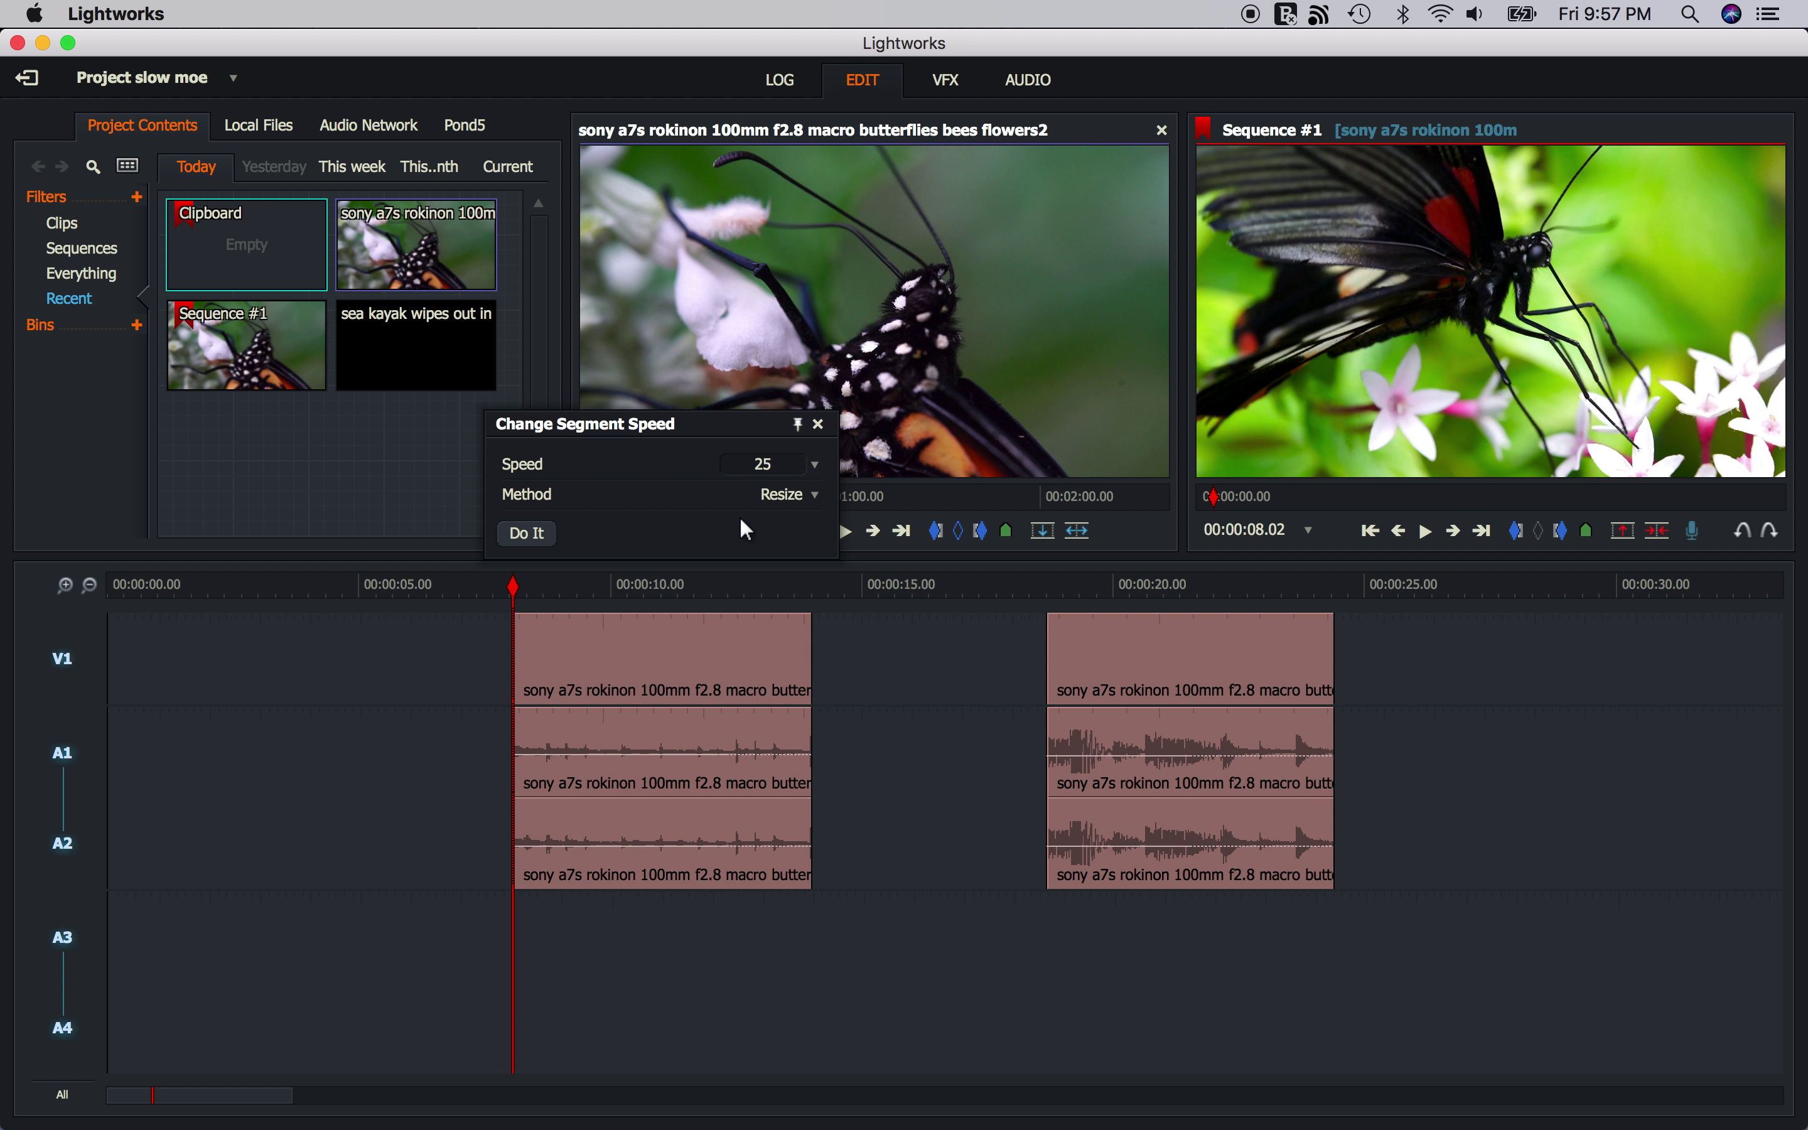
click(532, 533)
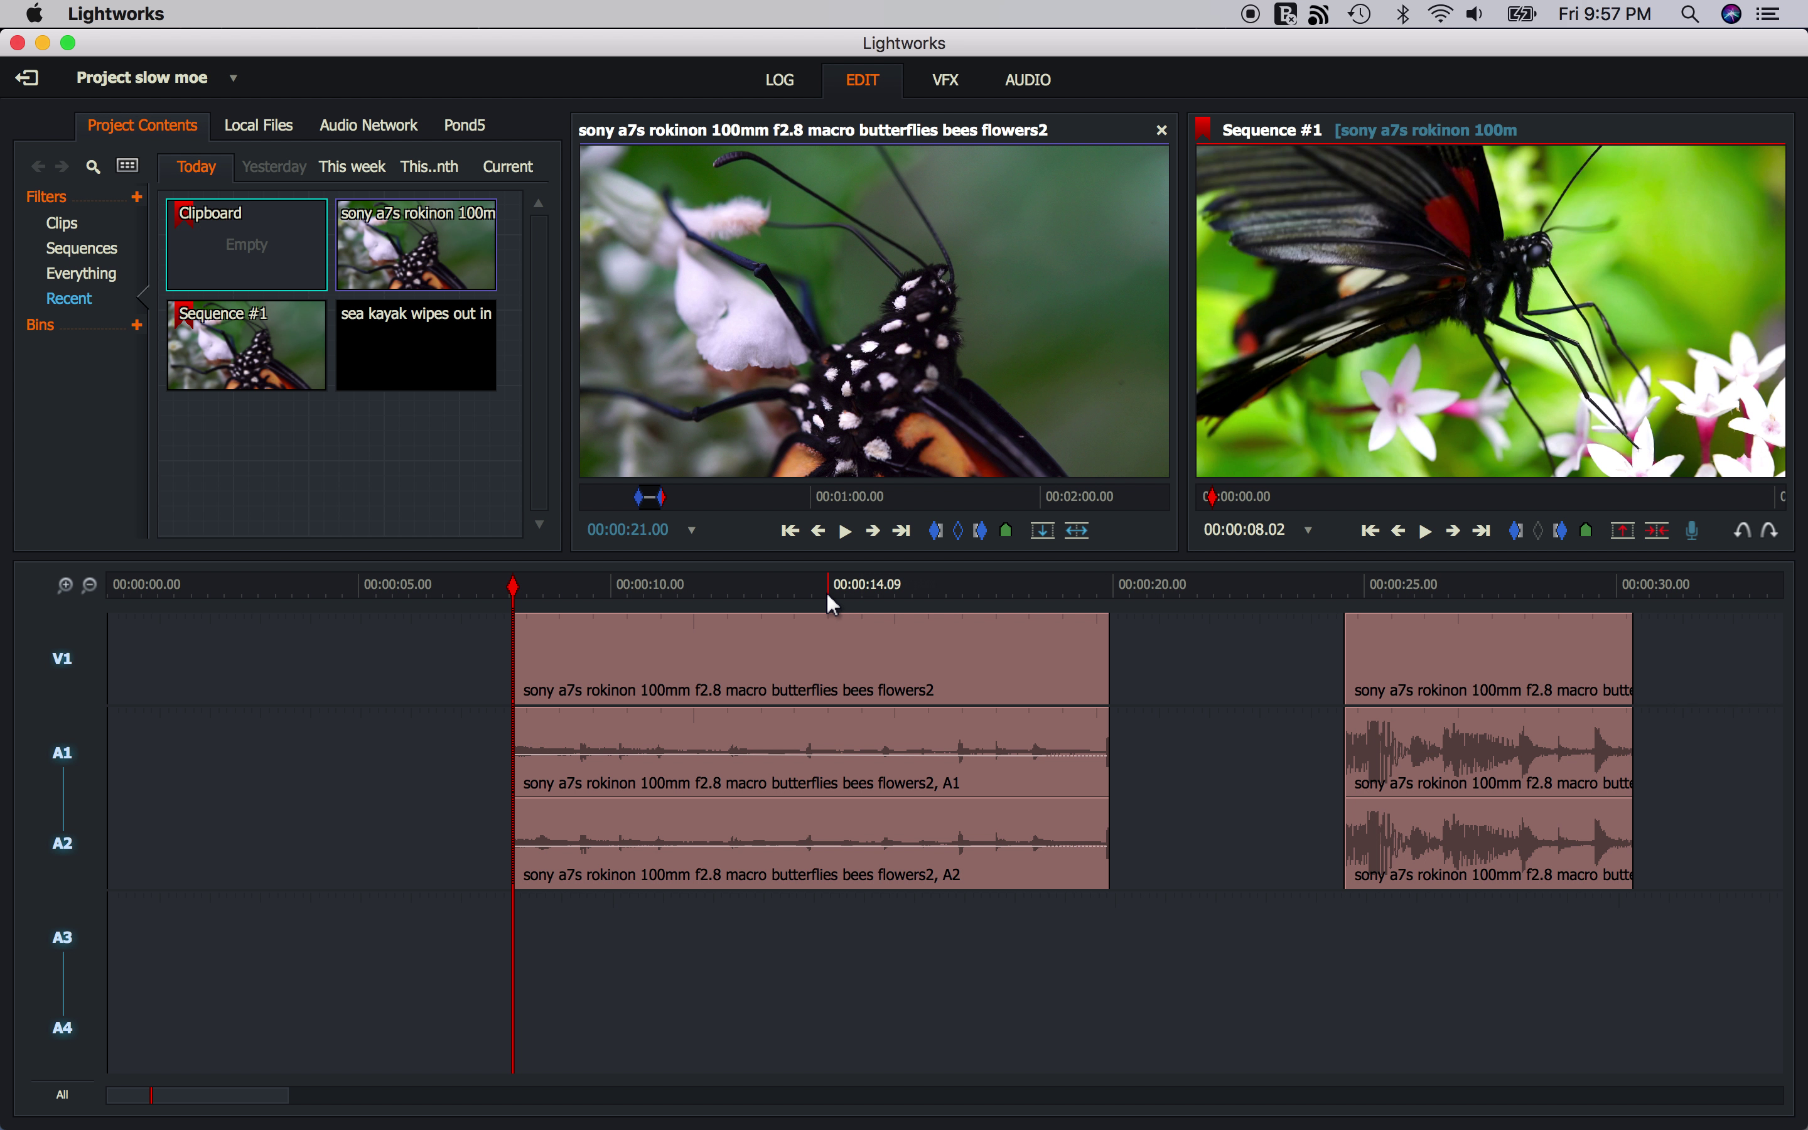